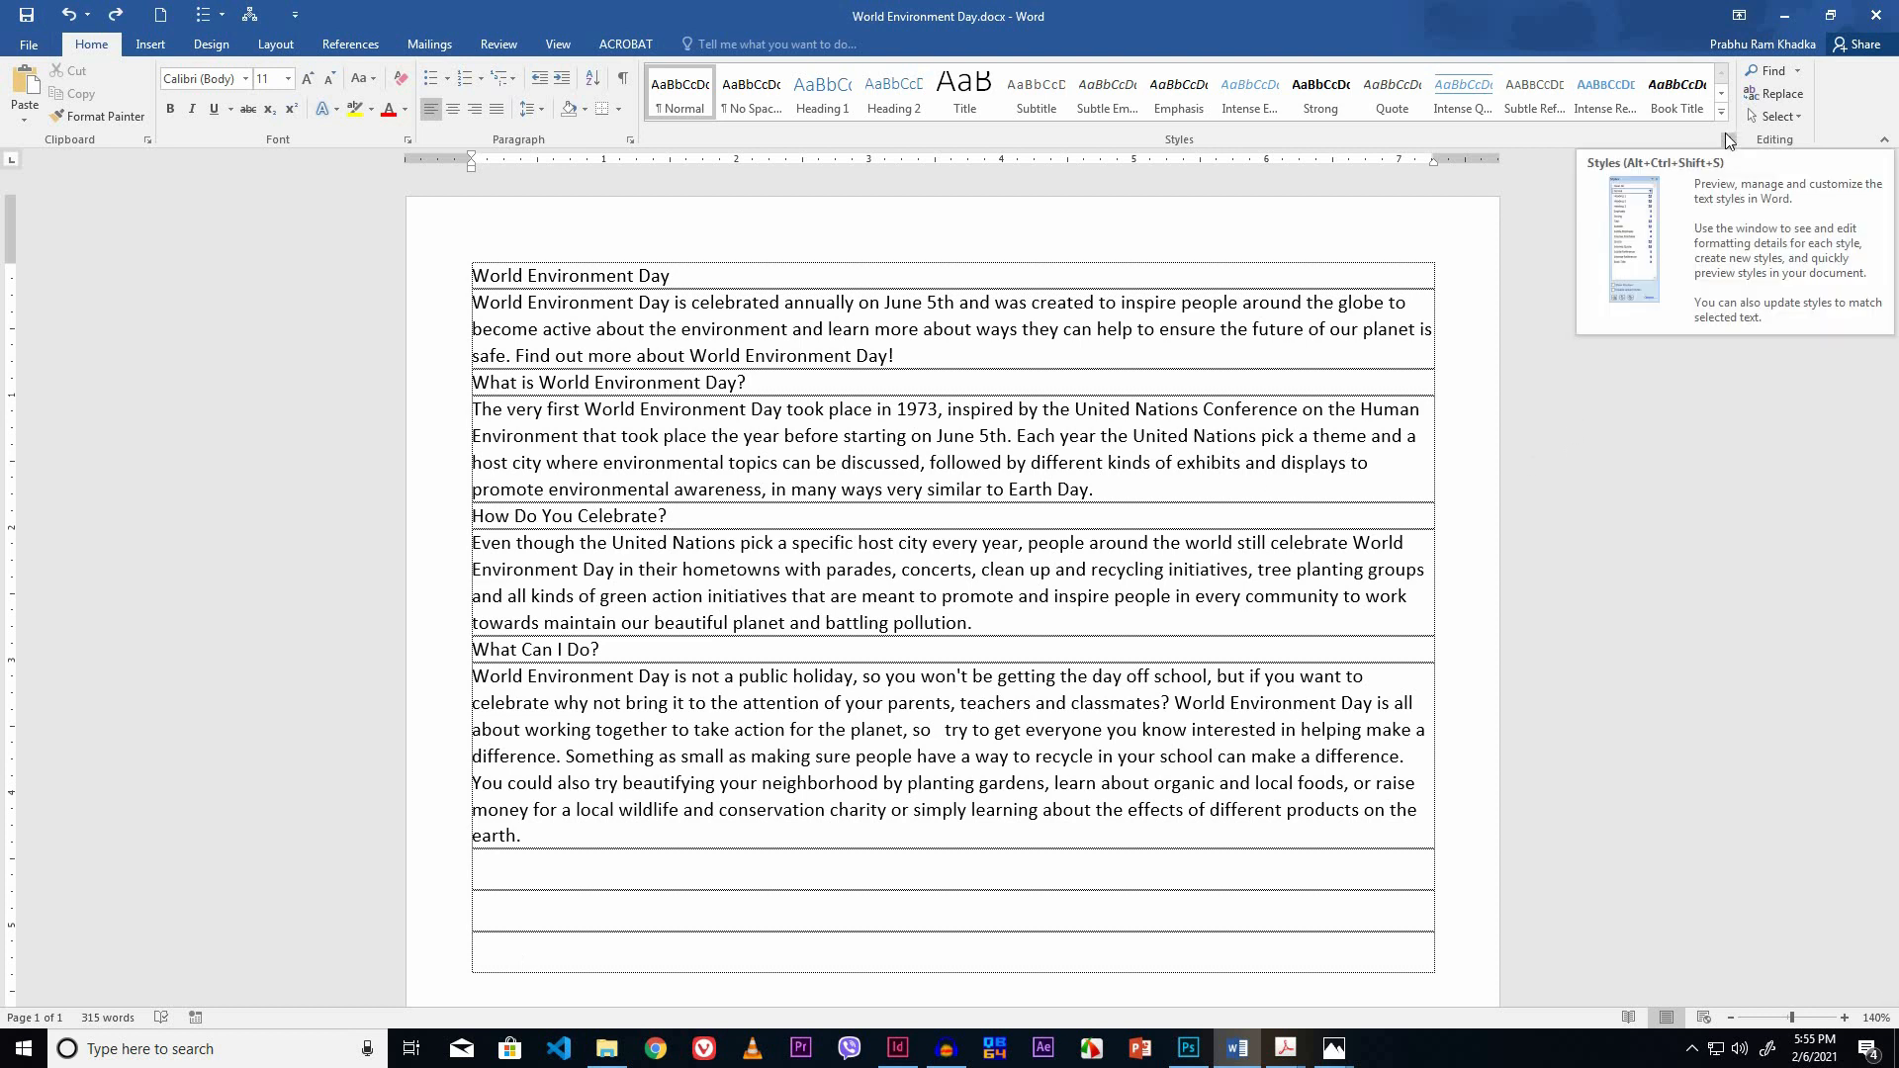
Start a new custom style named "Main Paragraph Style" with the Paragraph style type
left_click(1729, 141)
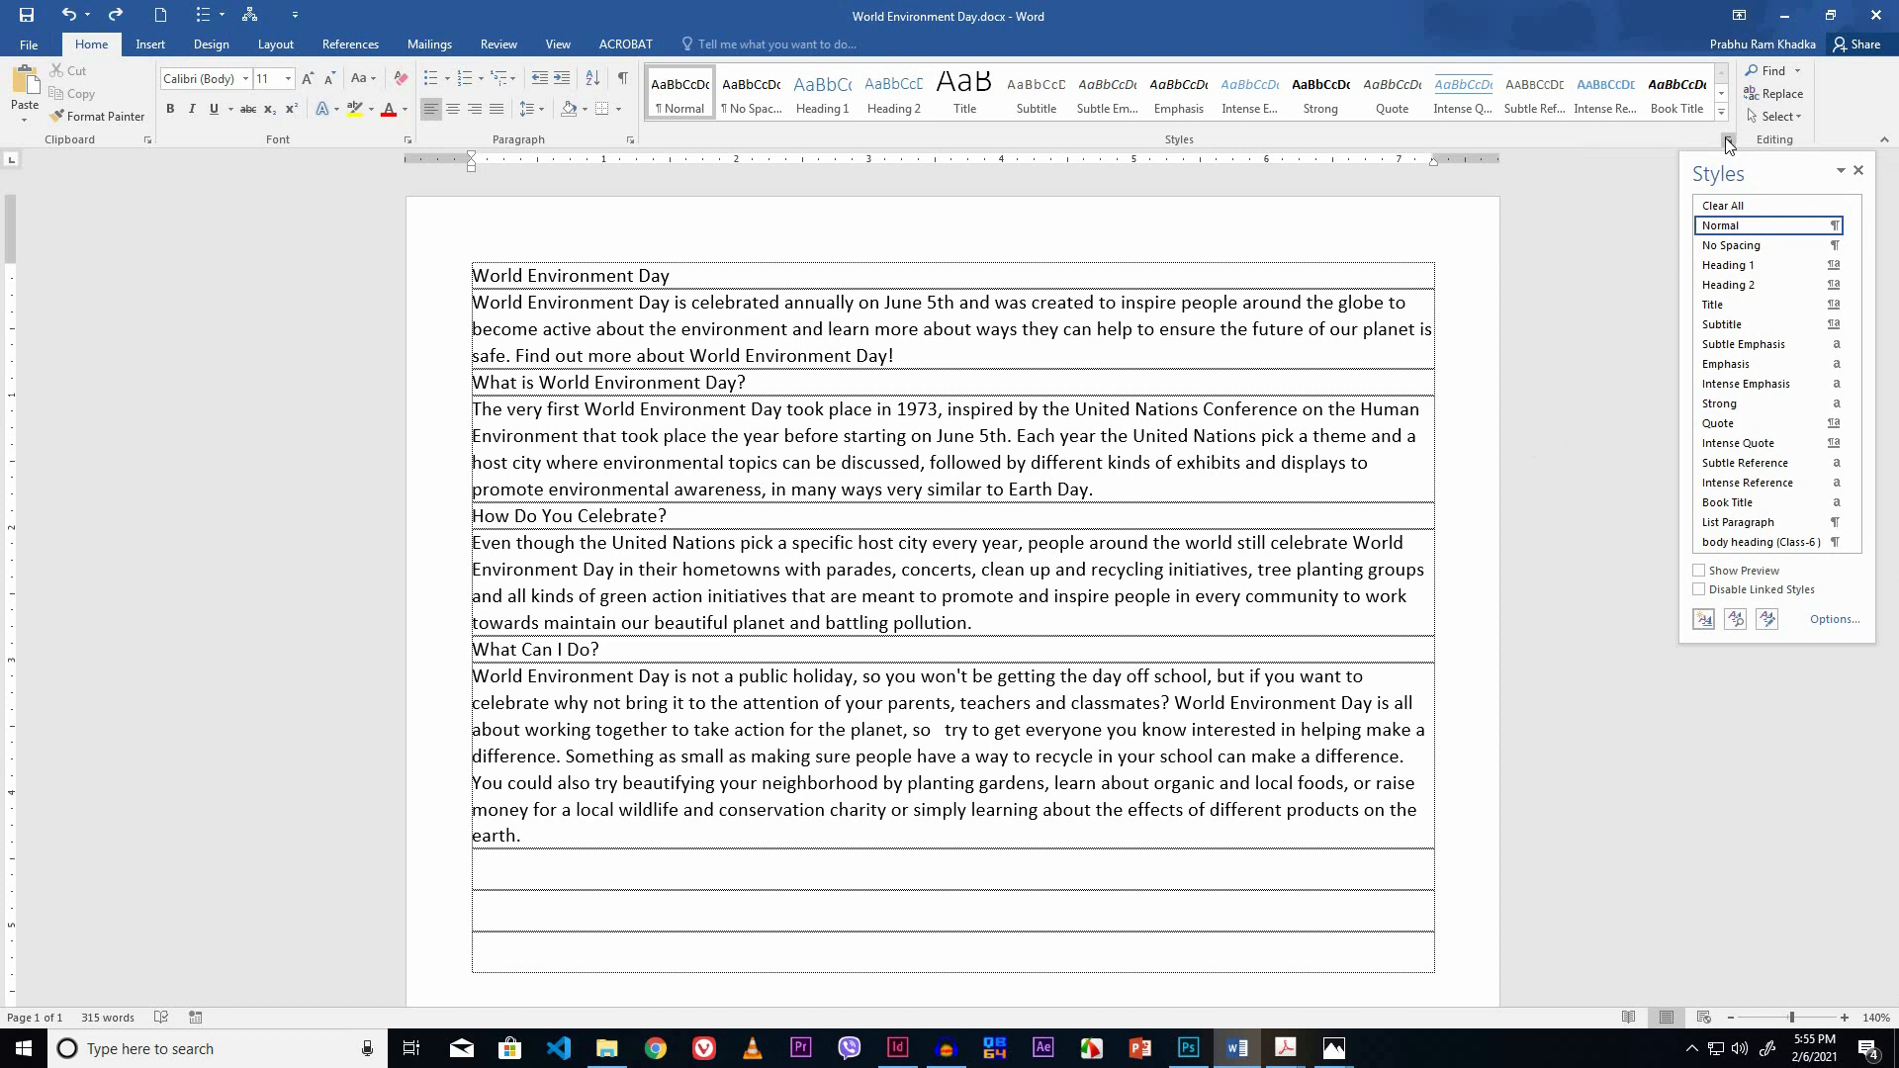
left_click(1704, 621)
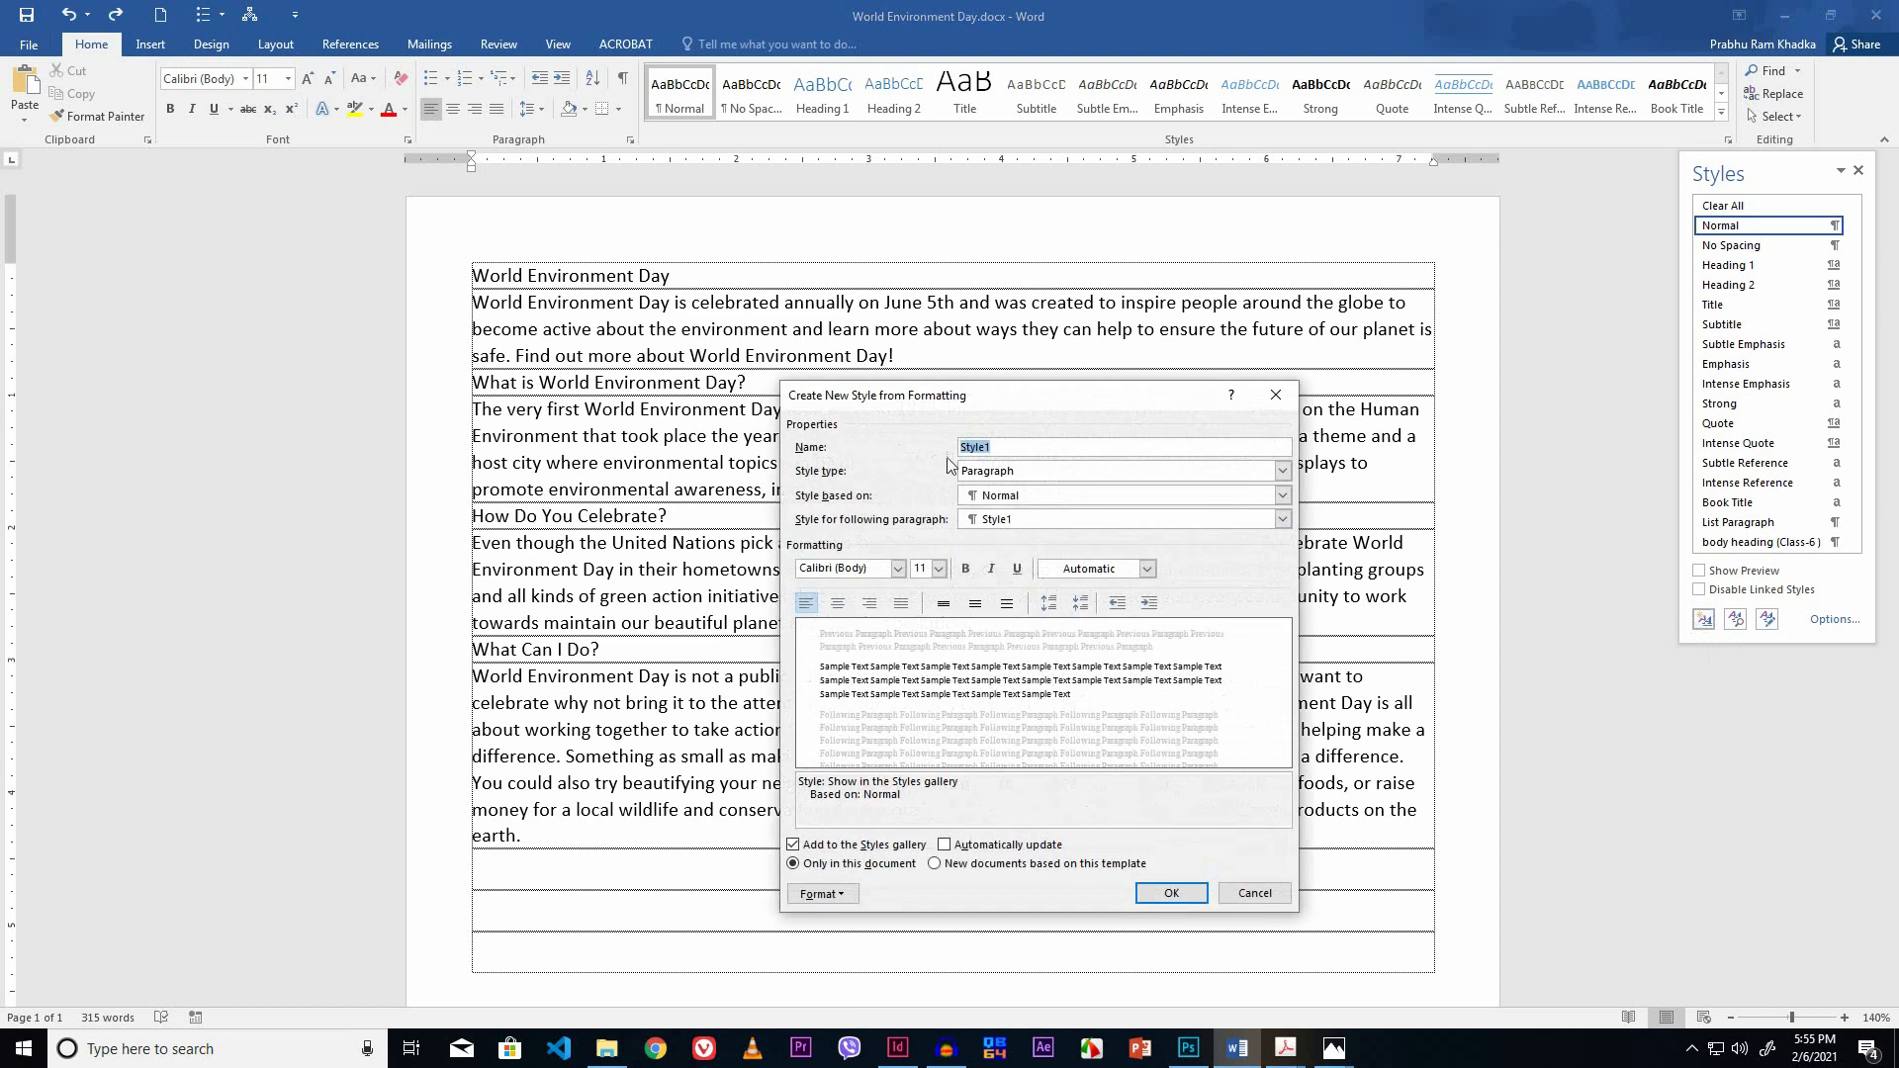
left_click(1019, 452)
double_click(962, 443)
type("Main Paragraph Style")
left_click(1029, 475)
left_click(1029, 478)
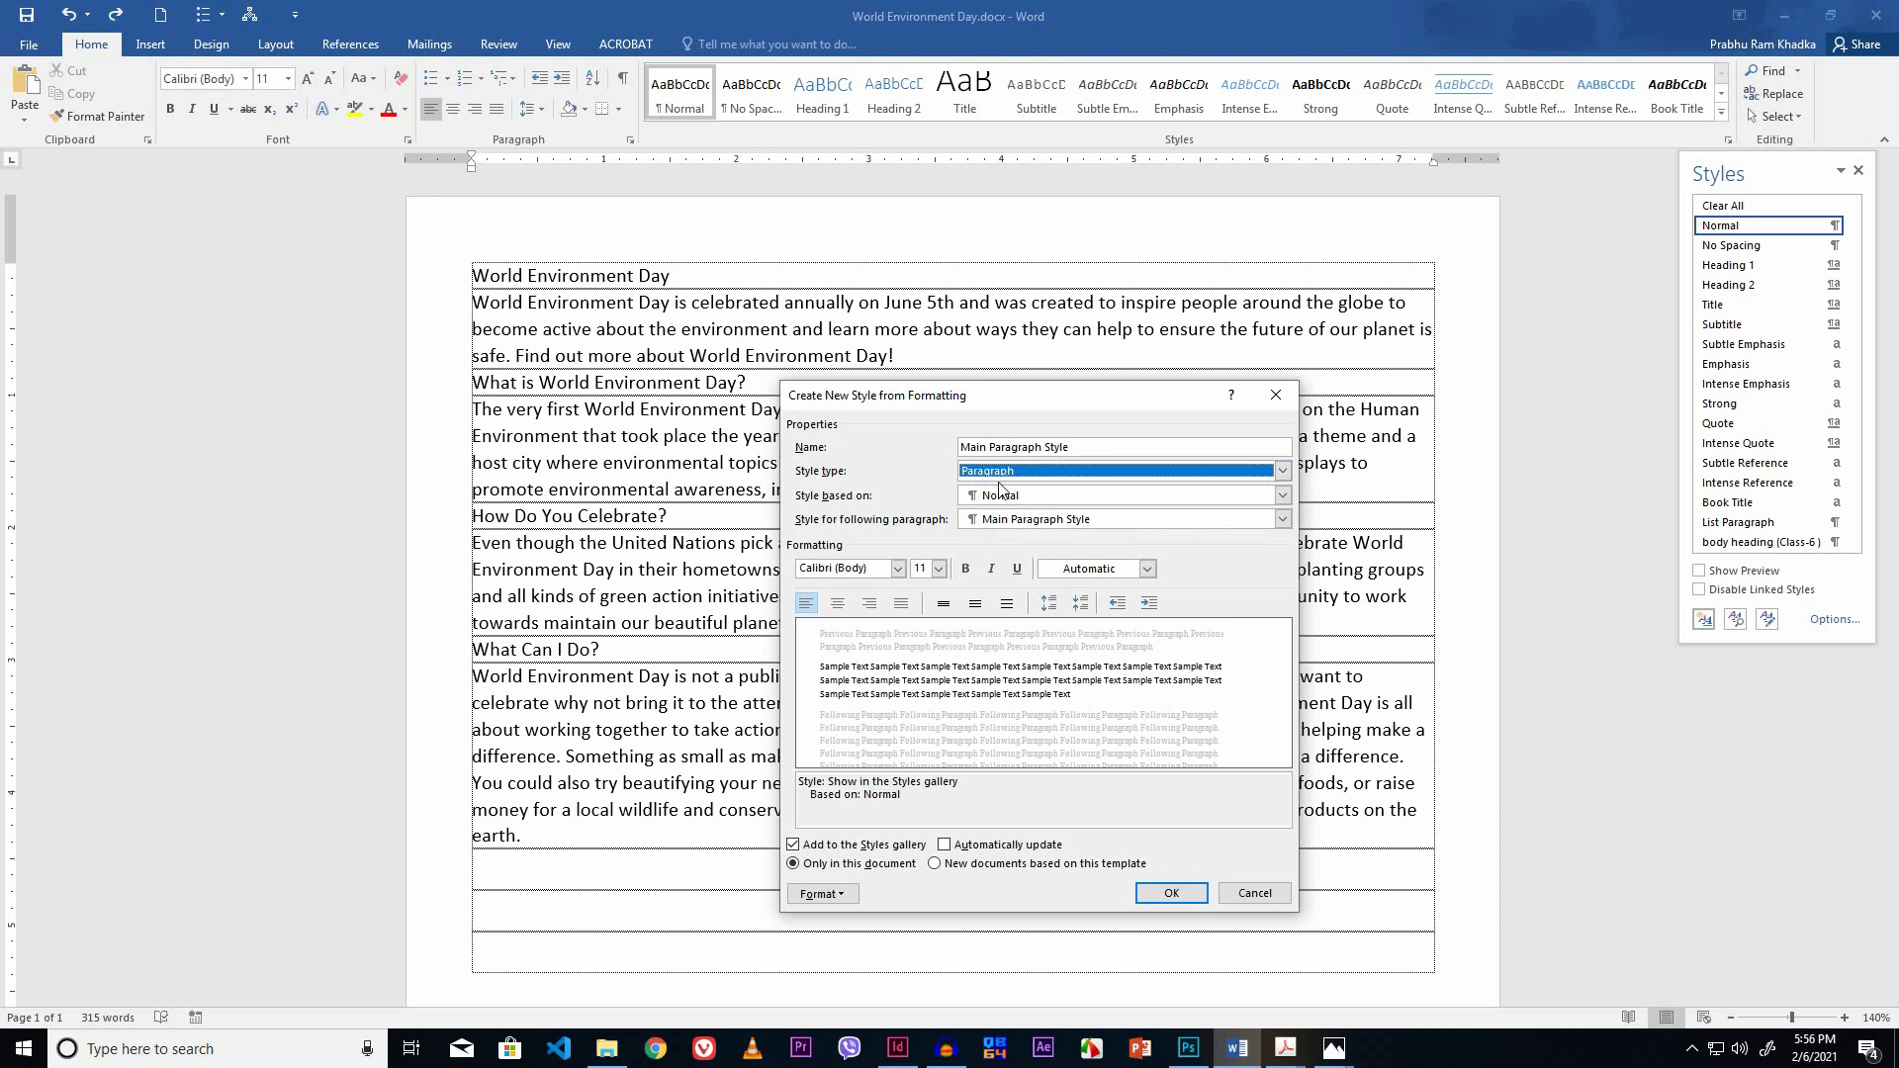
Set the new style's font to Arial at 12 pt
left_click(897, 569)
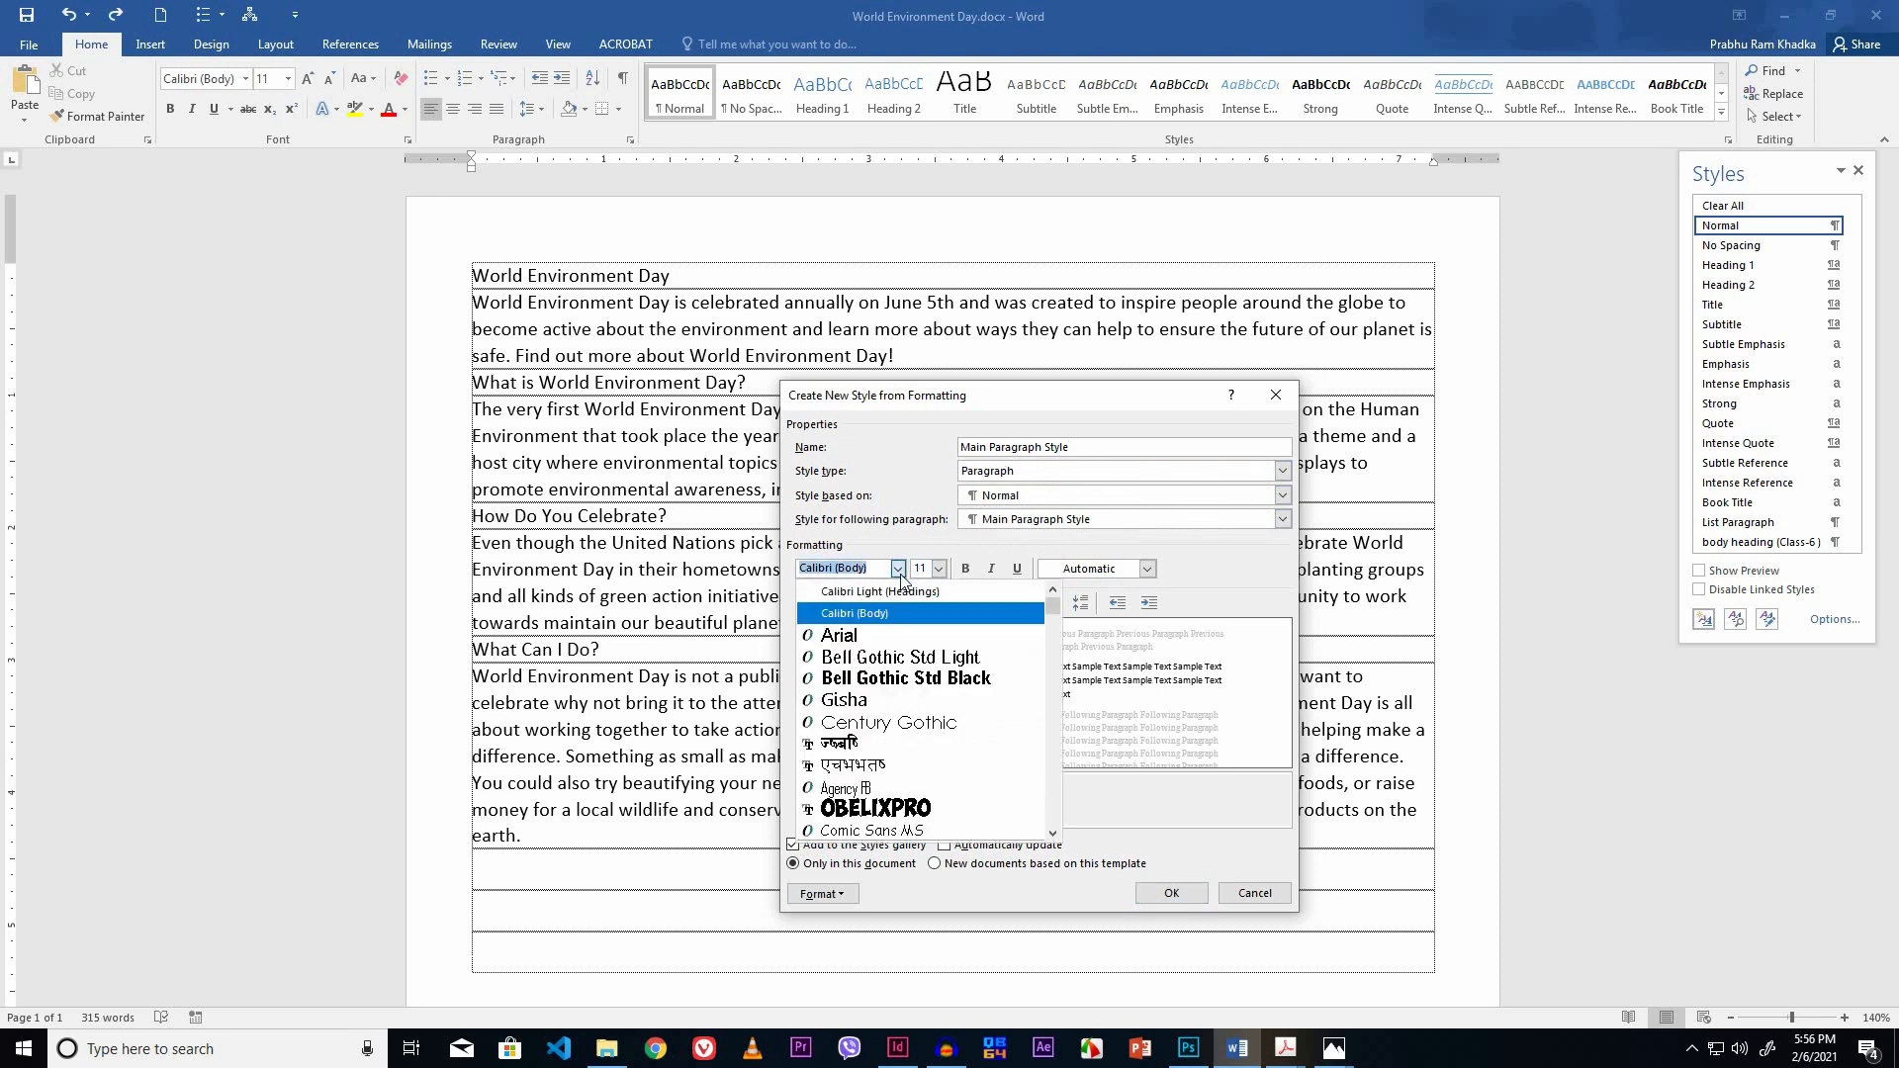
left_click(847, 636)
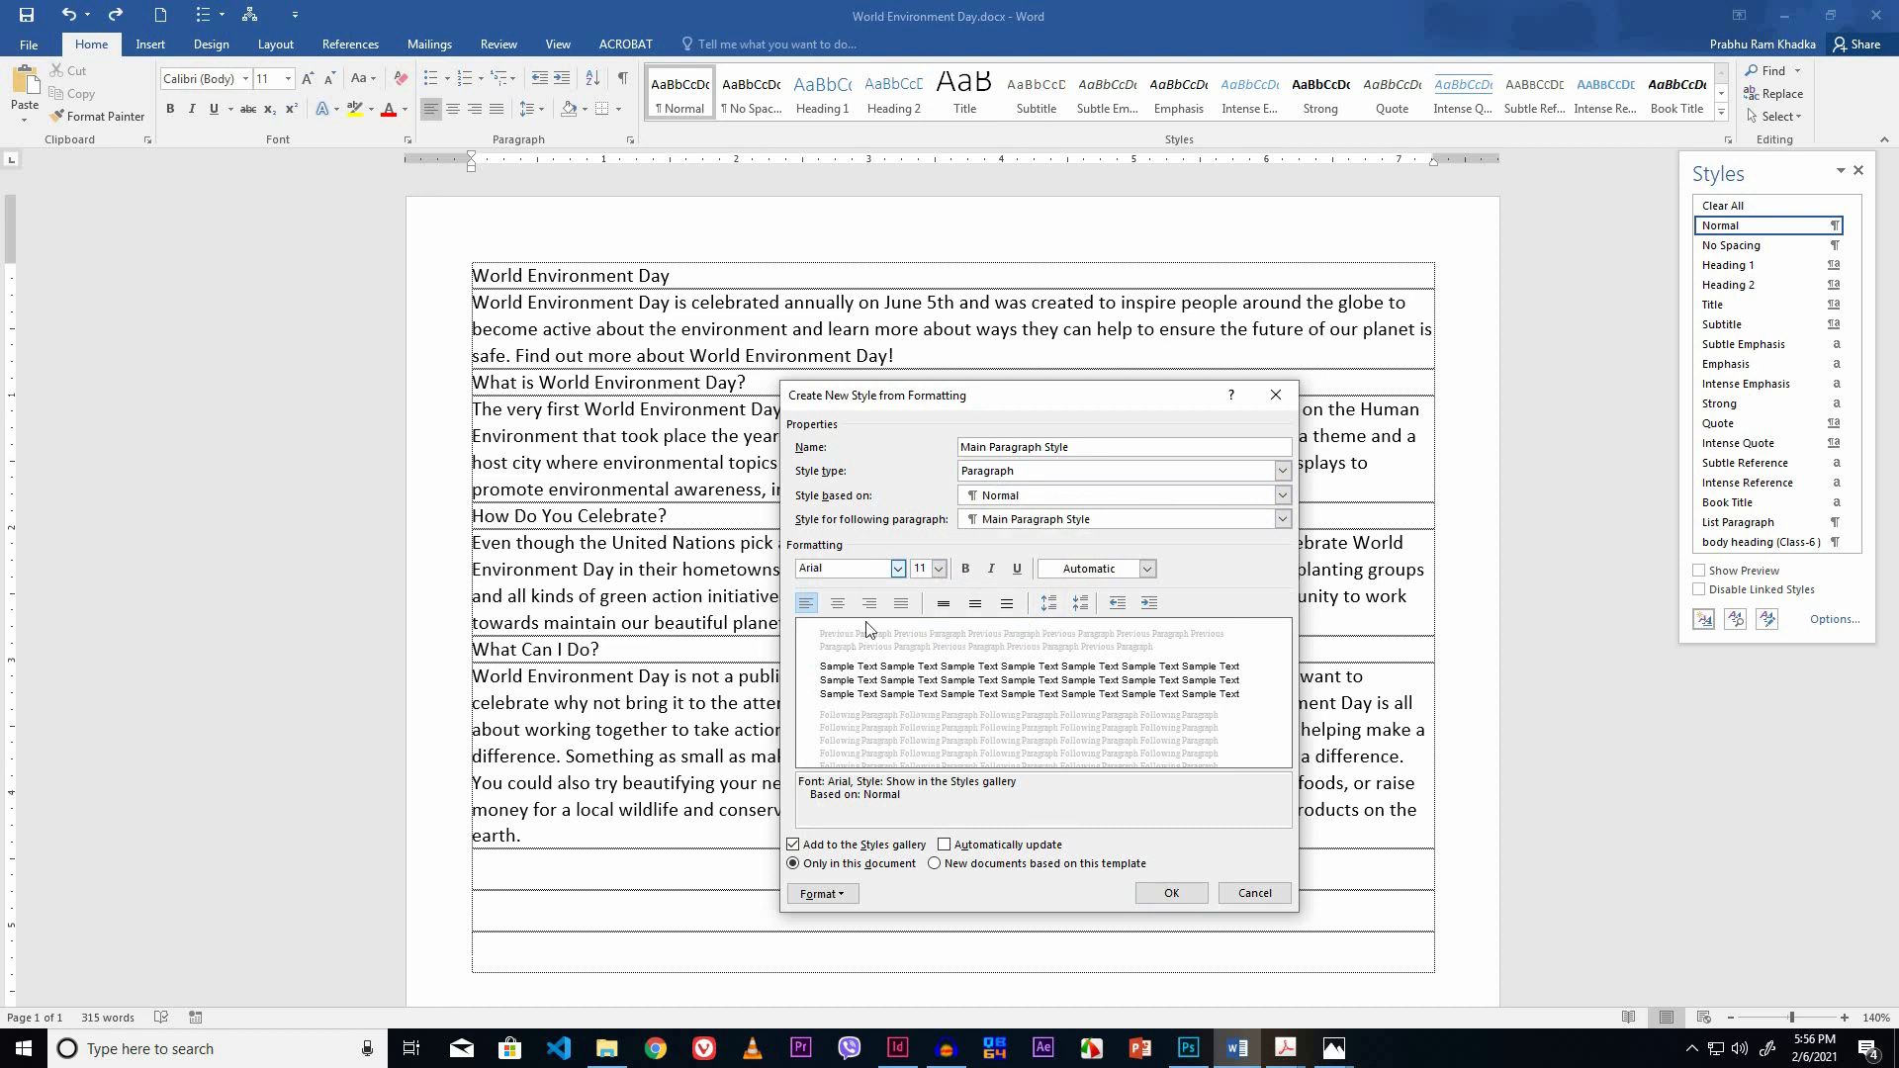
left_click(939, 570)
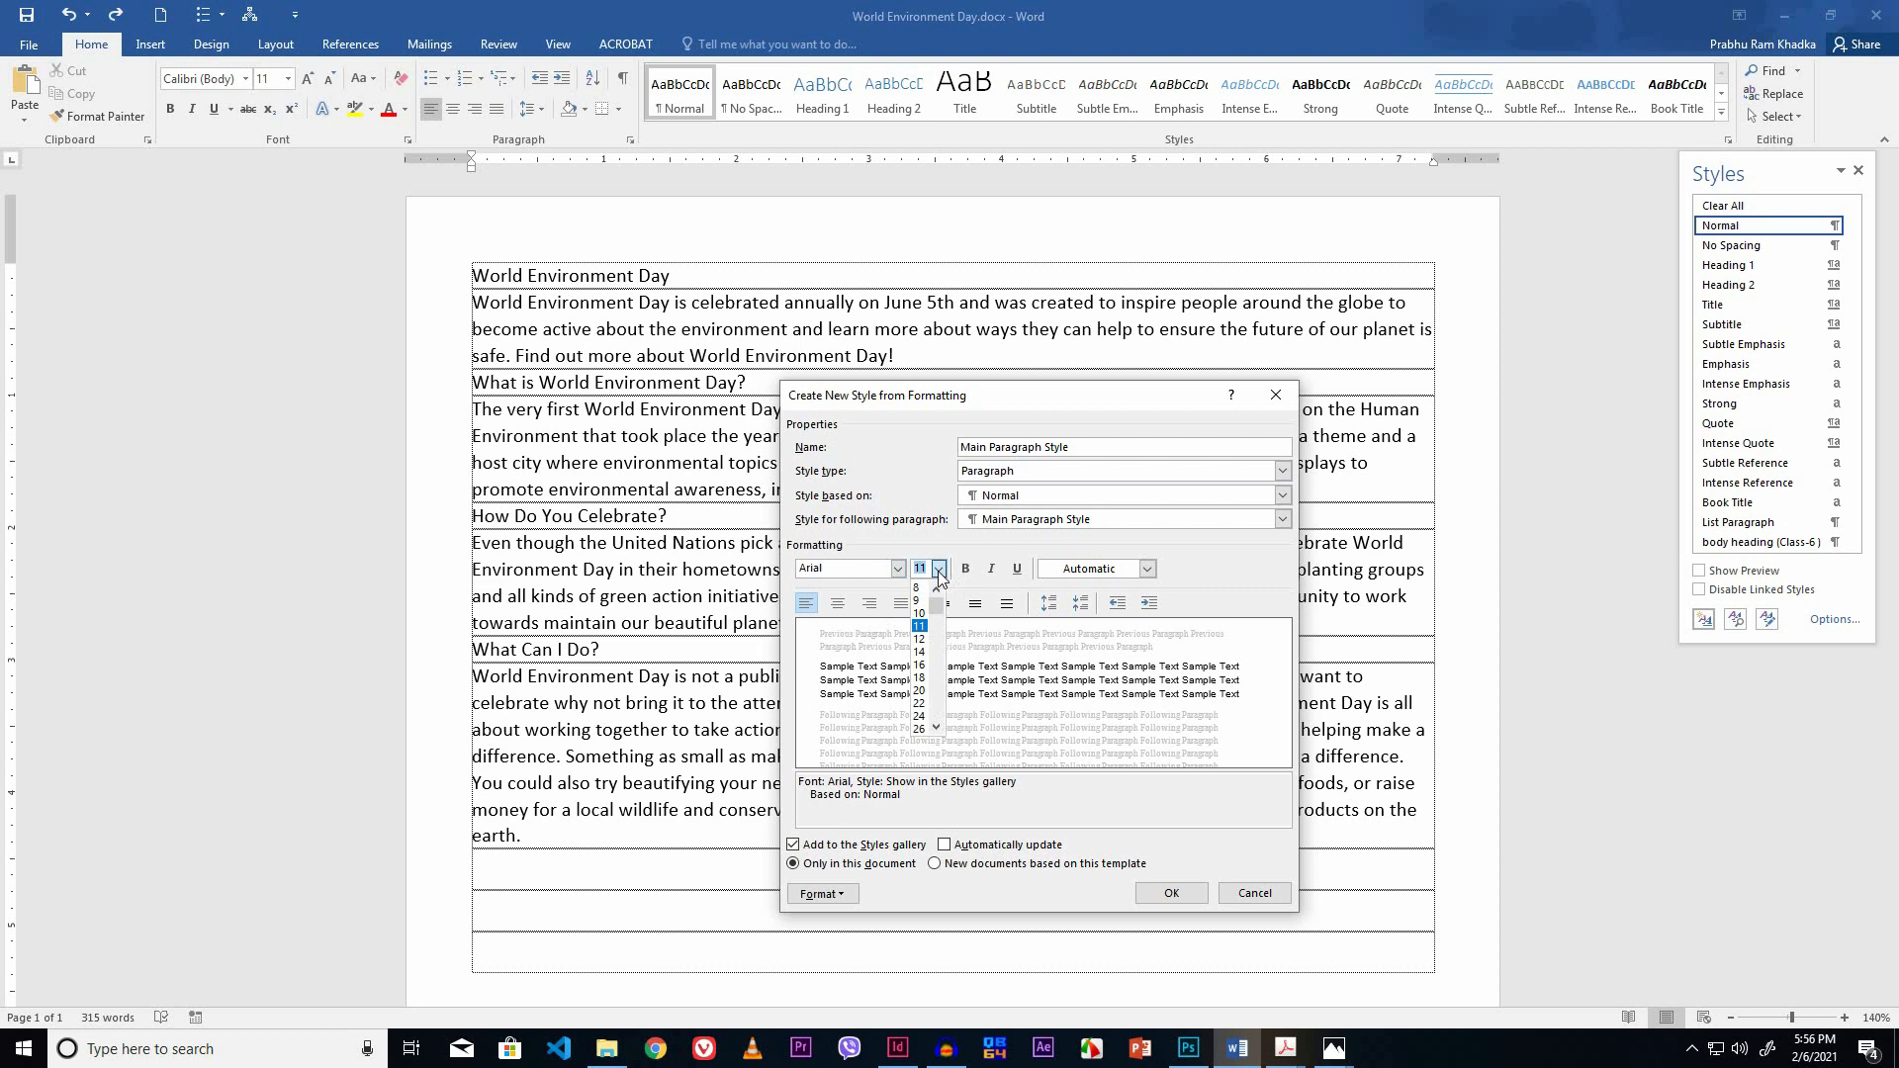
left_click(921, 640)
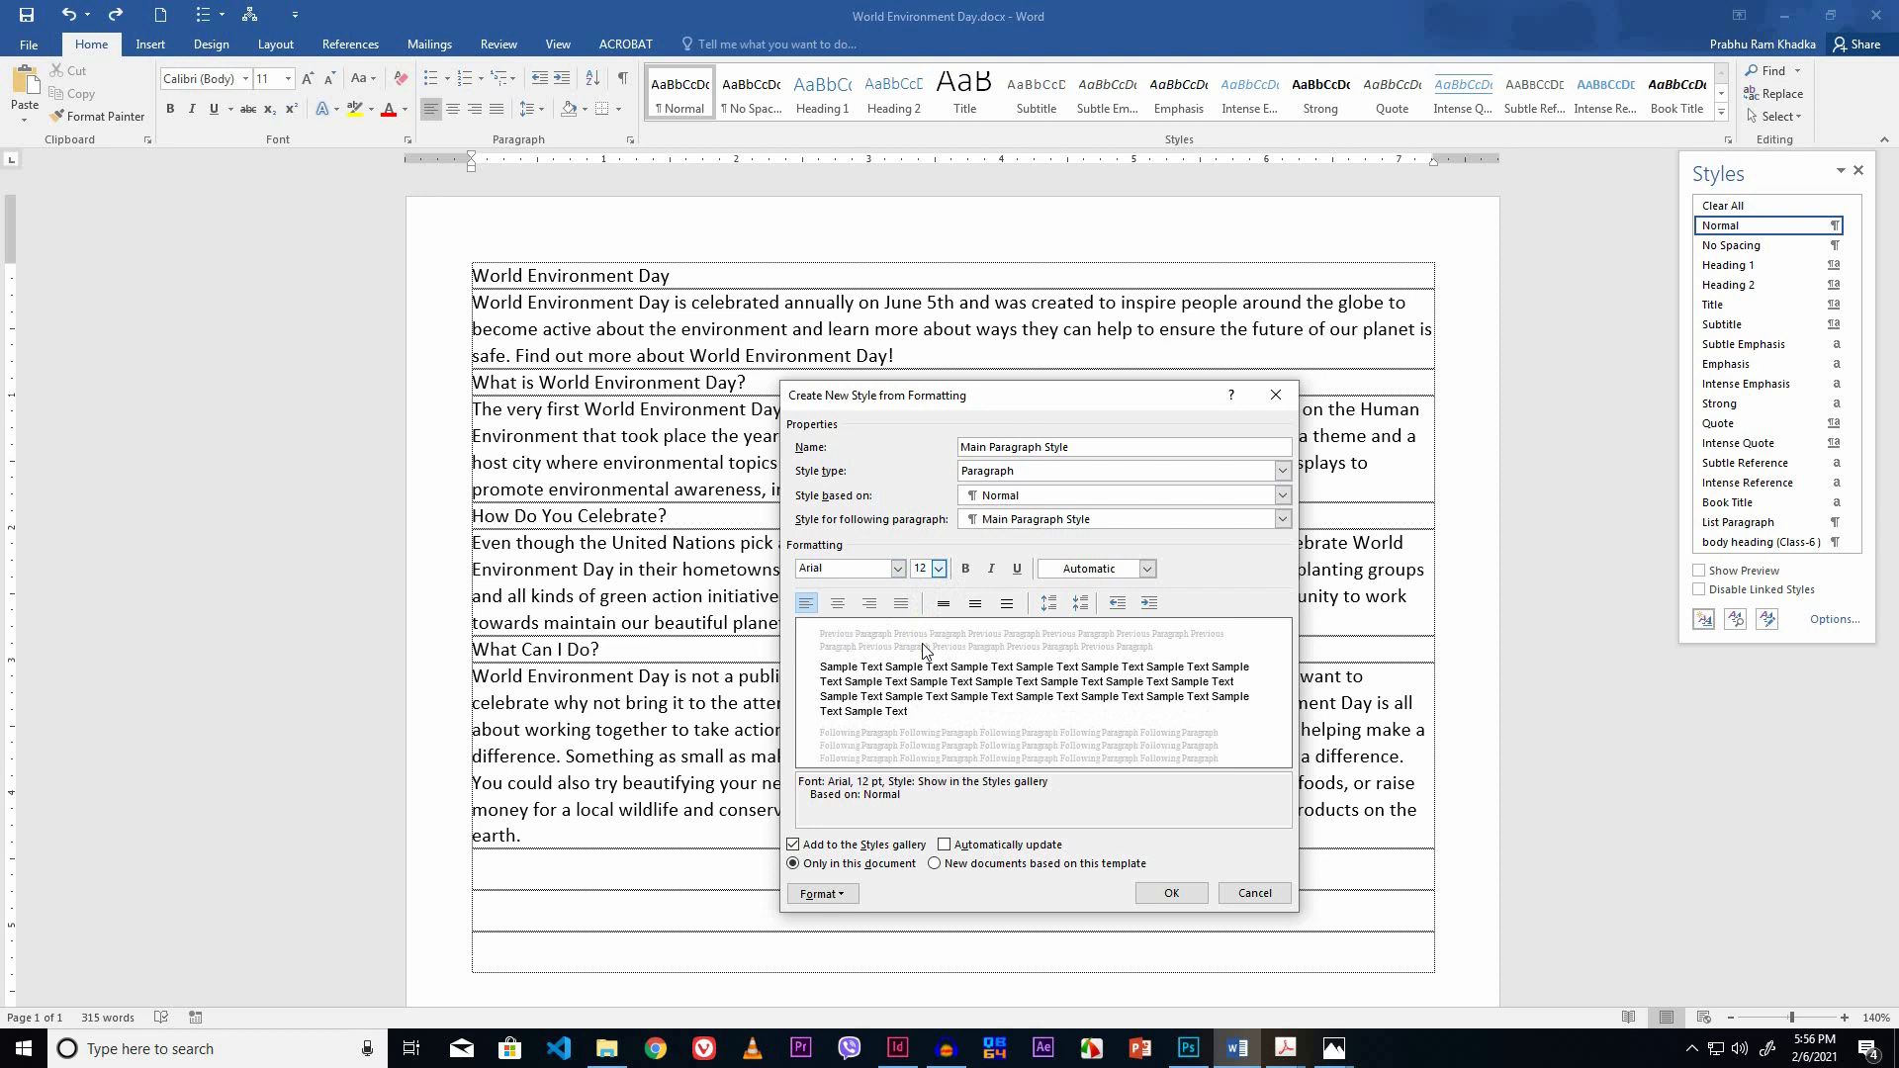
Set the paragraph alignment of Main Paragraph Style to Justified in its paragraph formatting
left_click(844, 897)
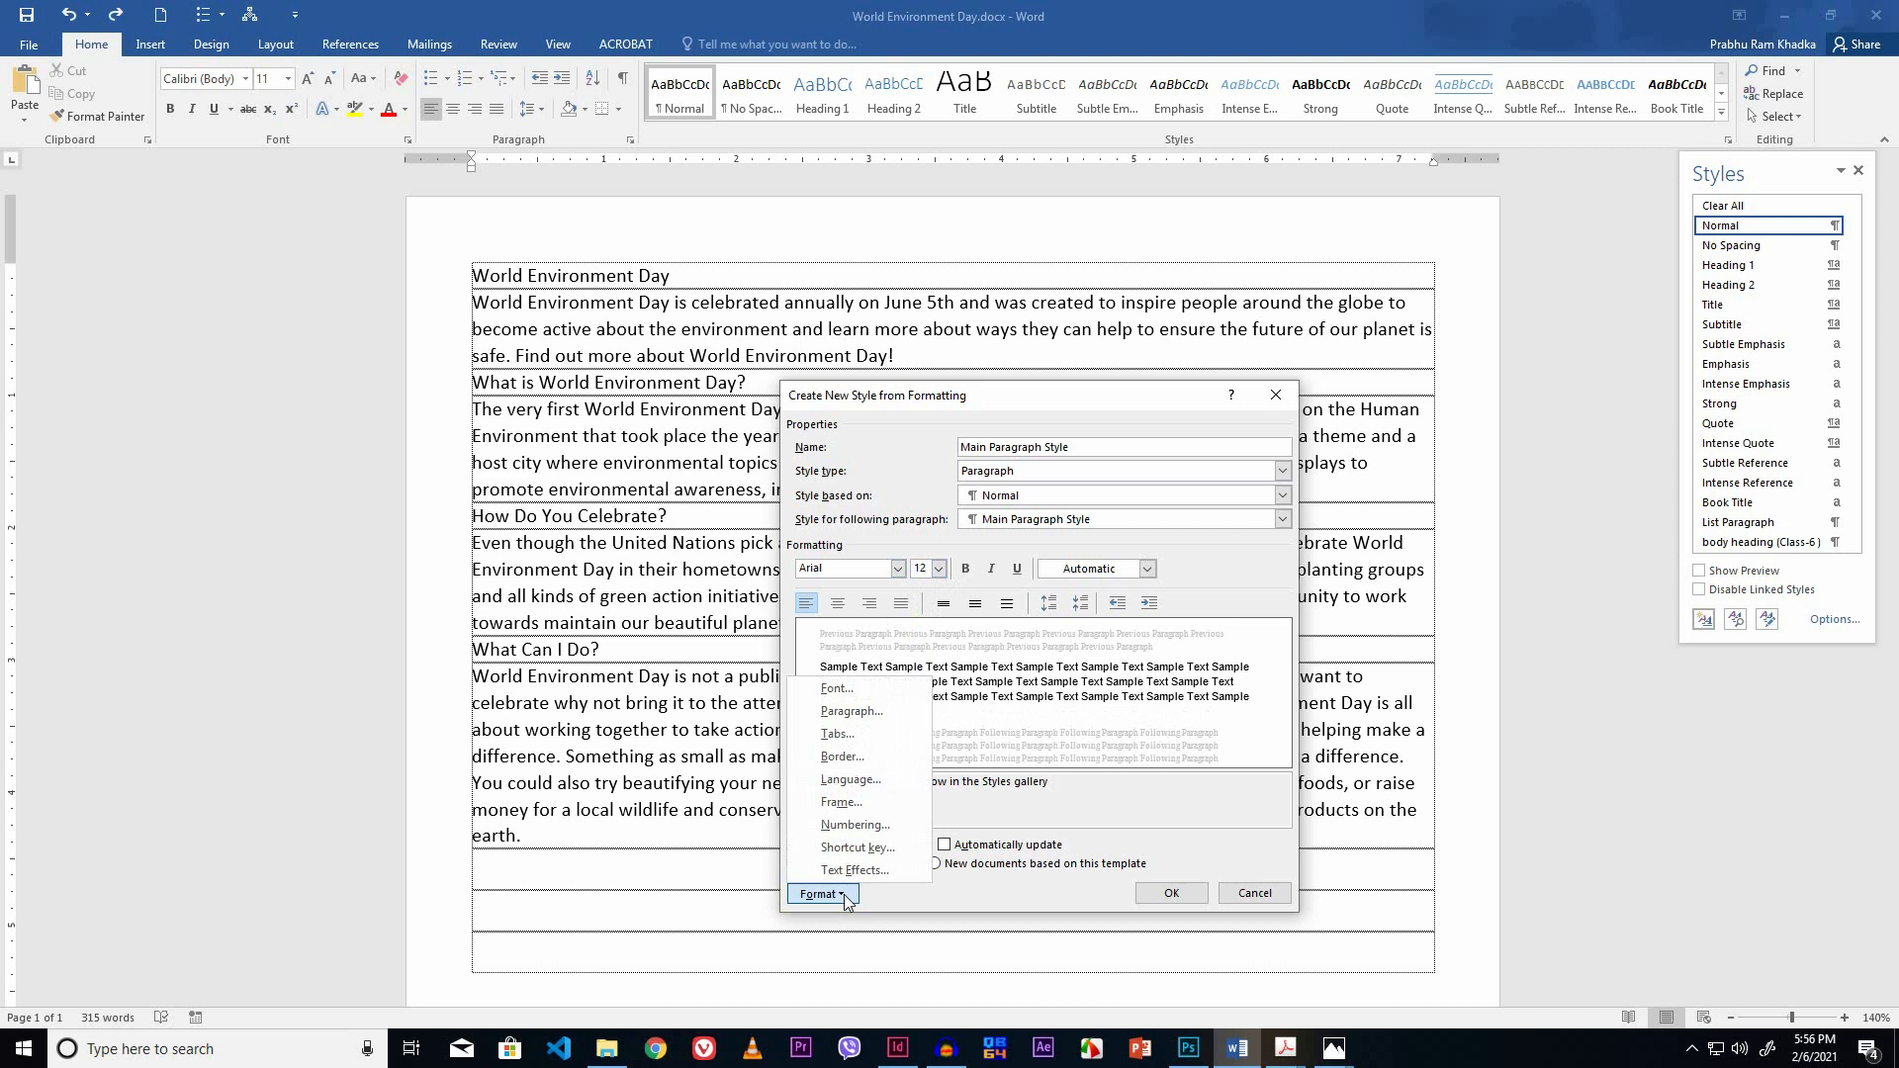
left_click(857, 712)
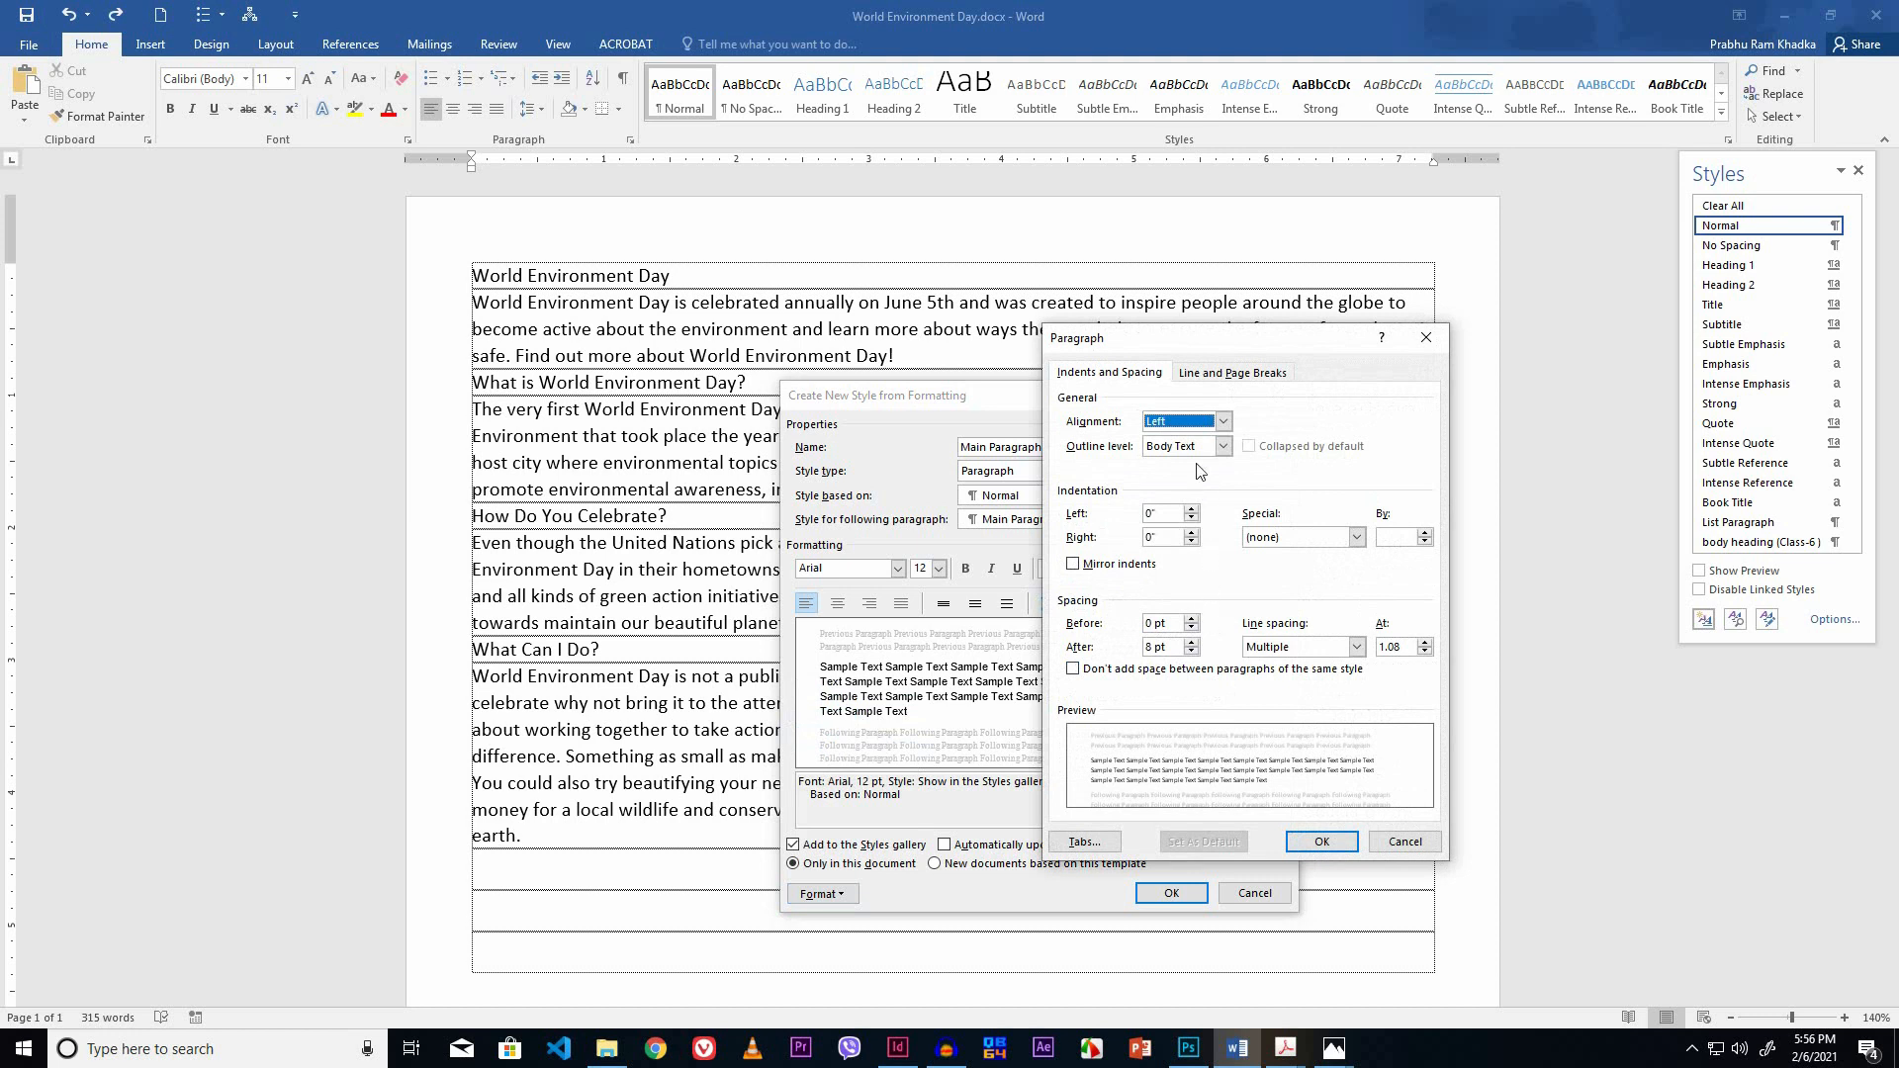
left_click(1224, 422)
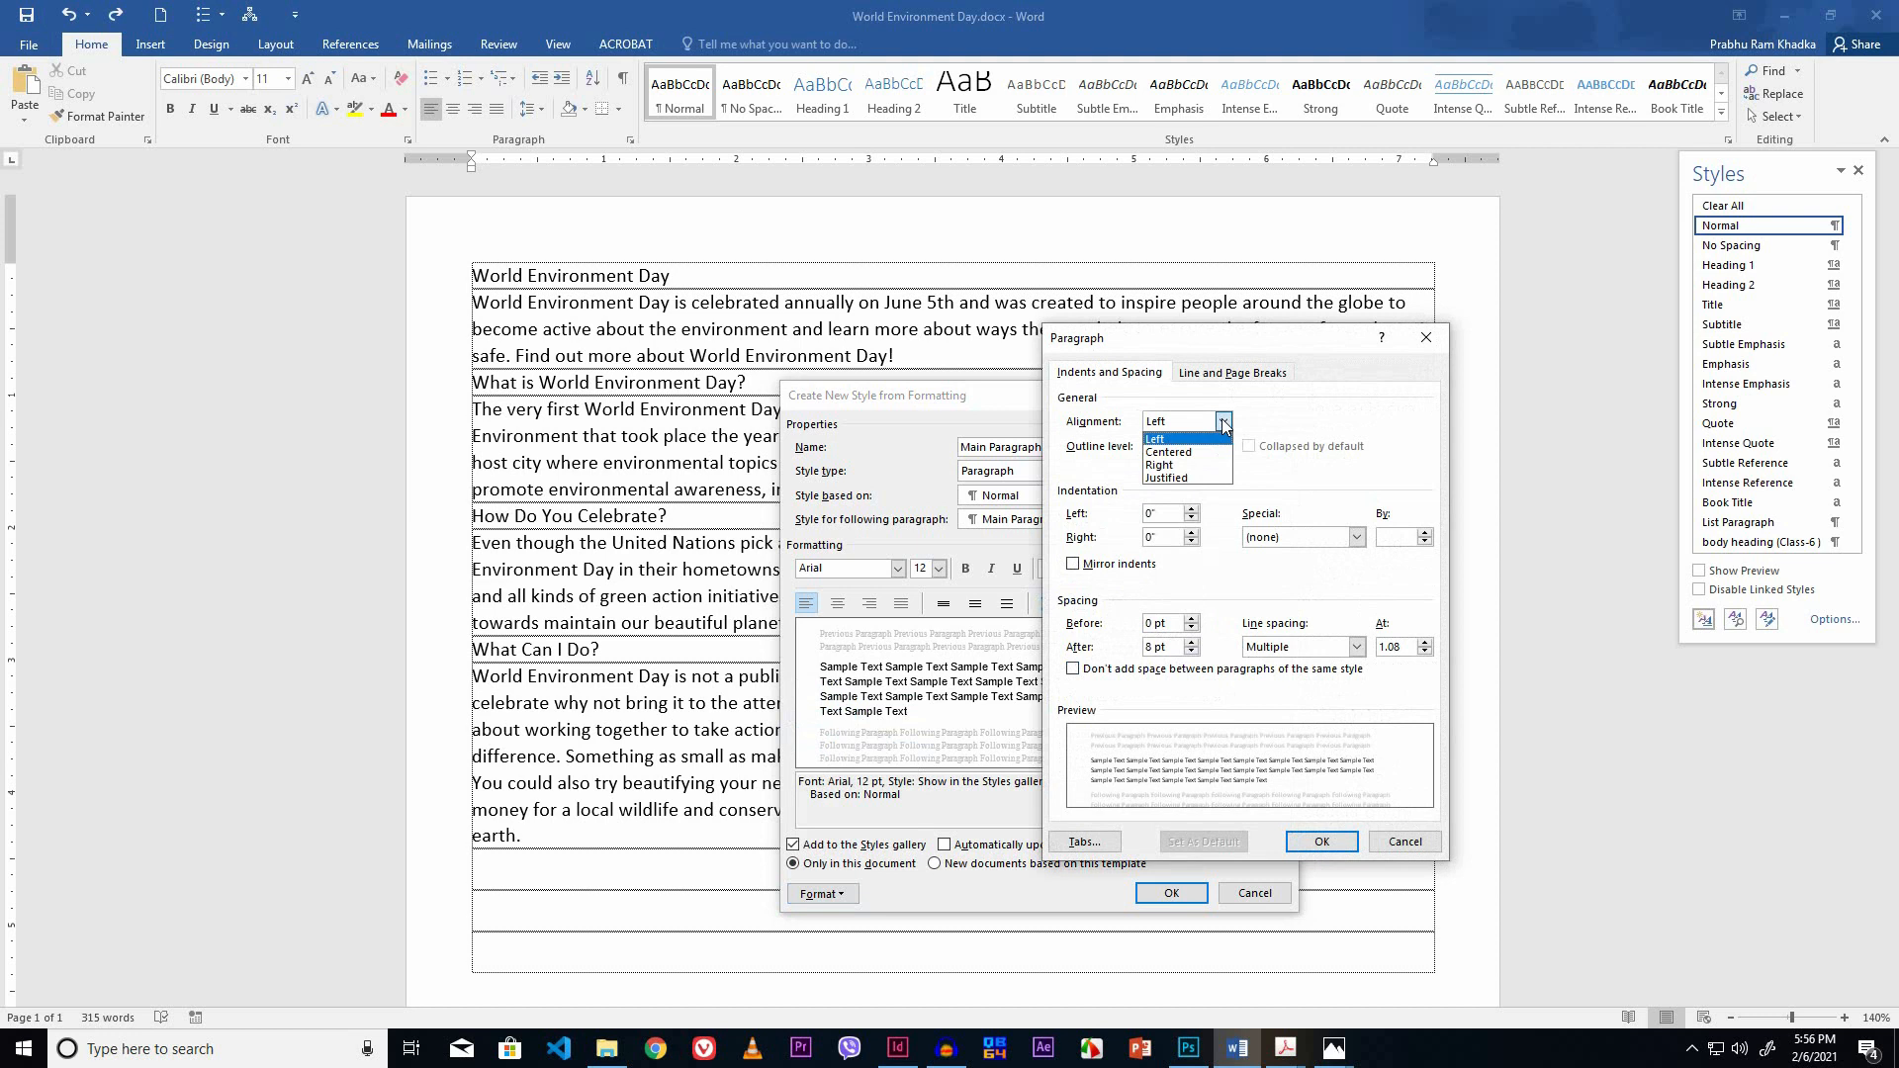
left_click(1169, 479)
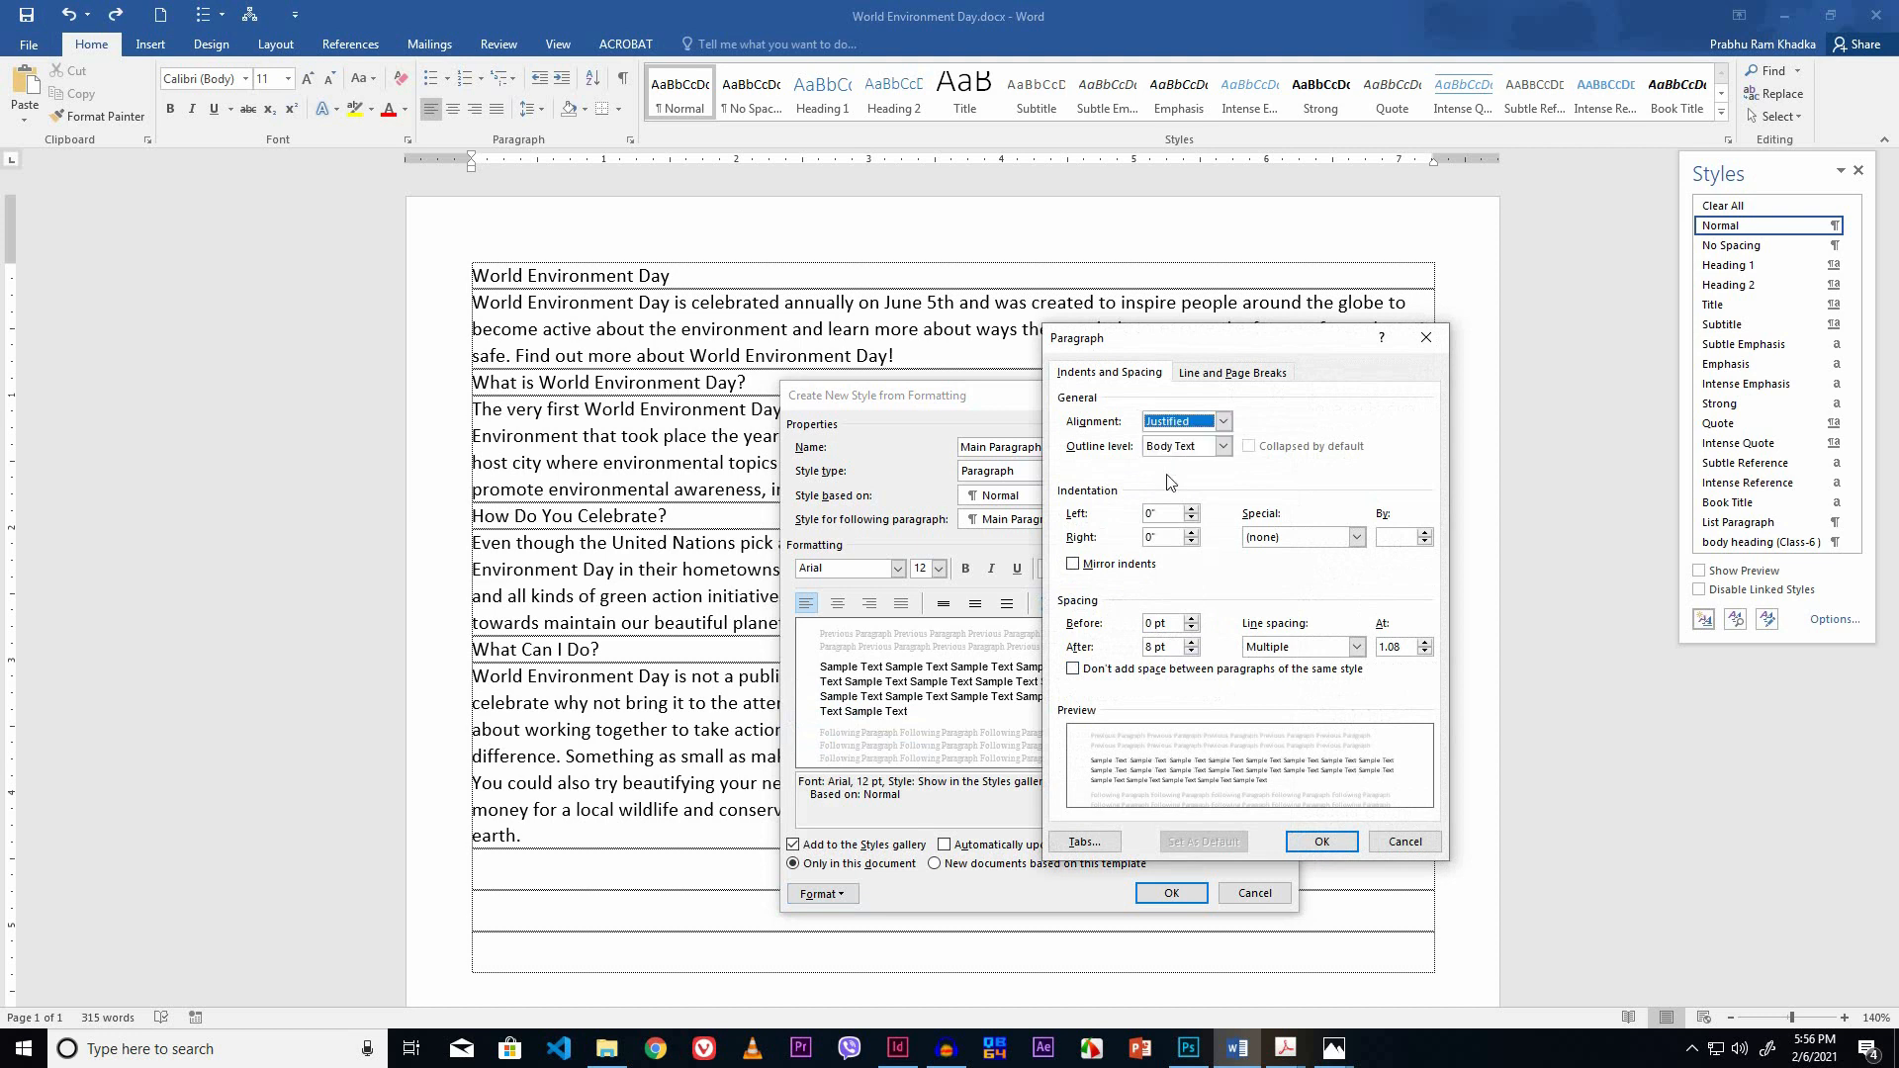
Set the style's spacing after to 6 pt and its multiple line spacing to 1.3
double_click(1191, 650)
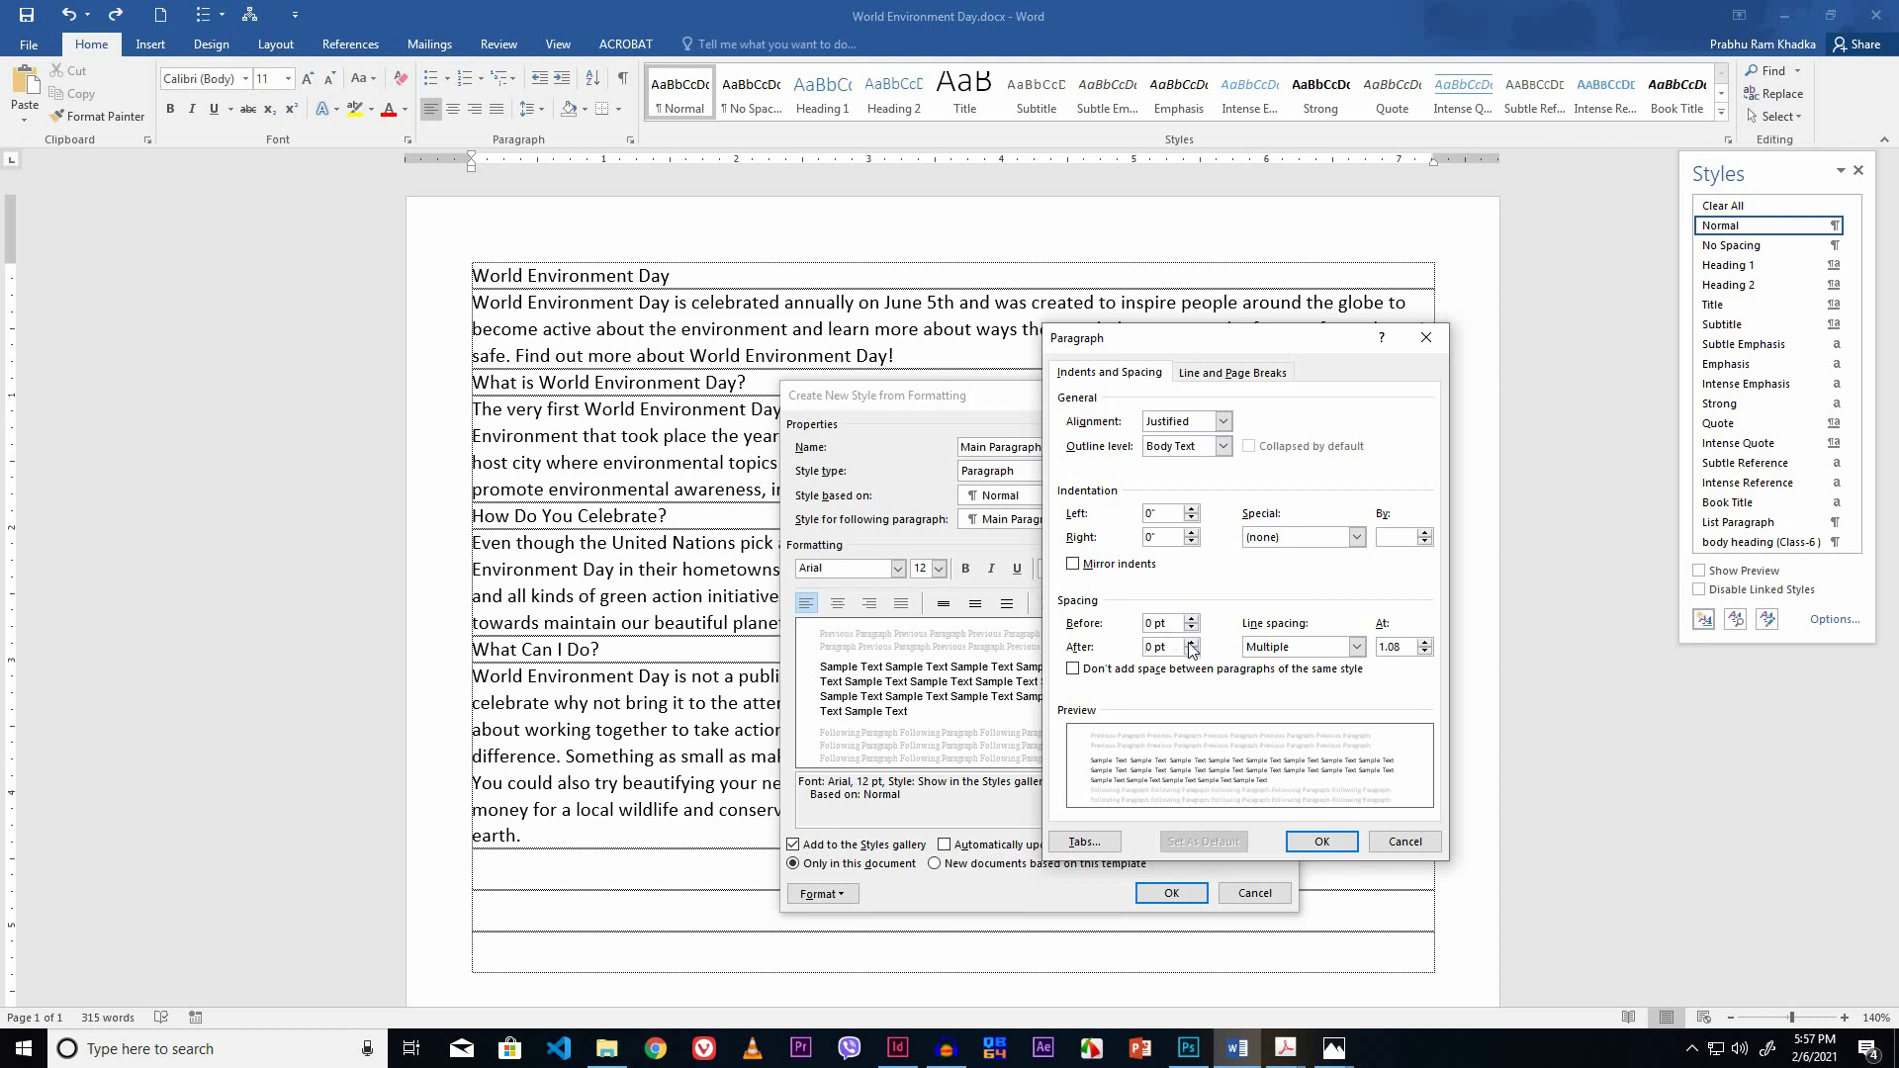
left_click(1190, 642)
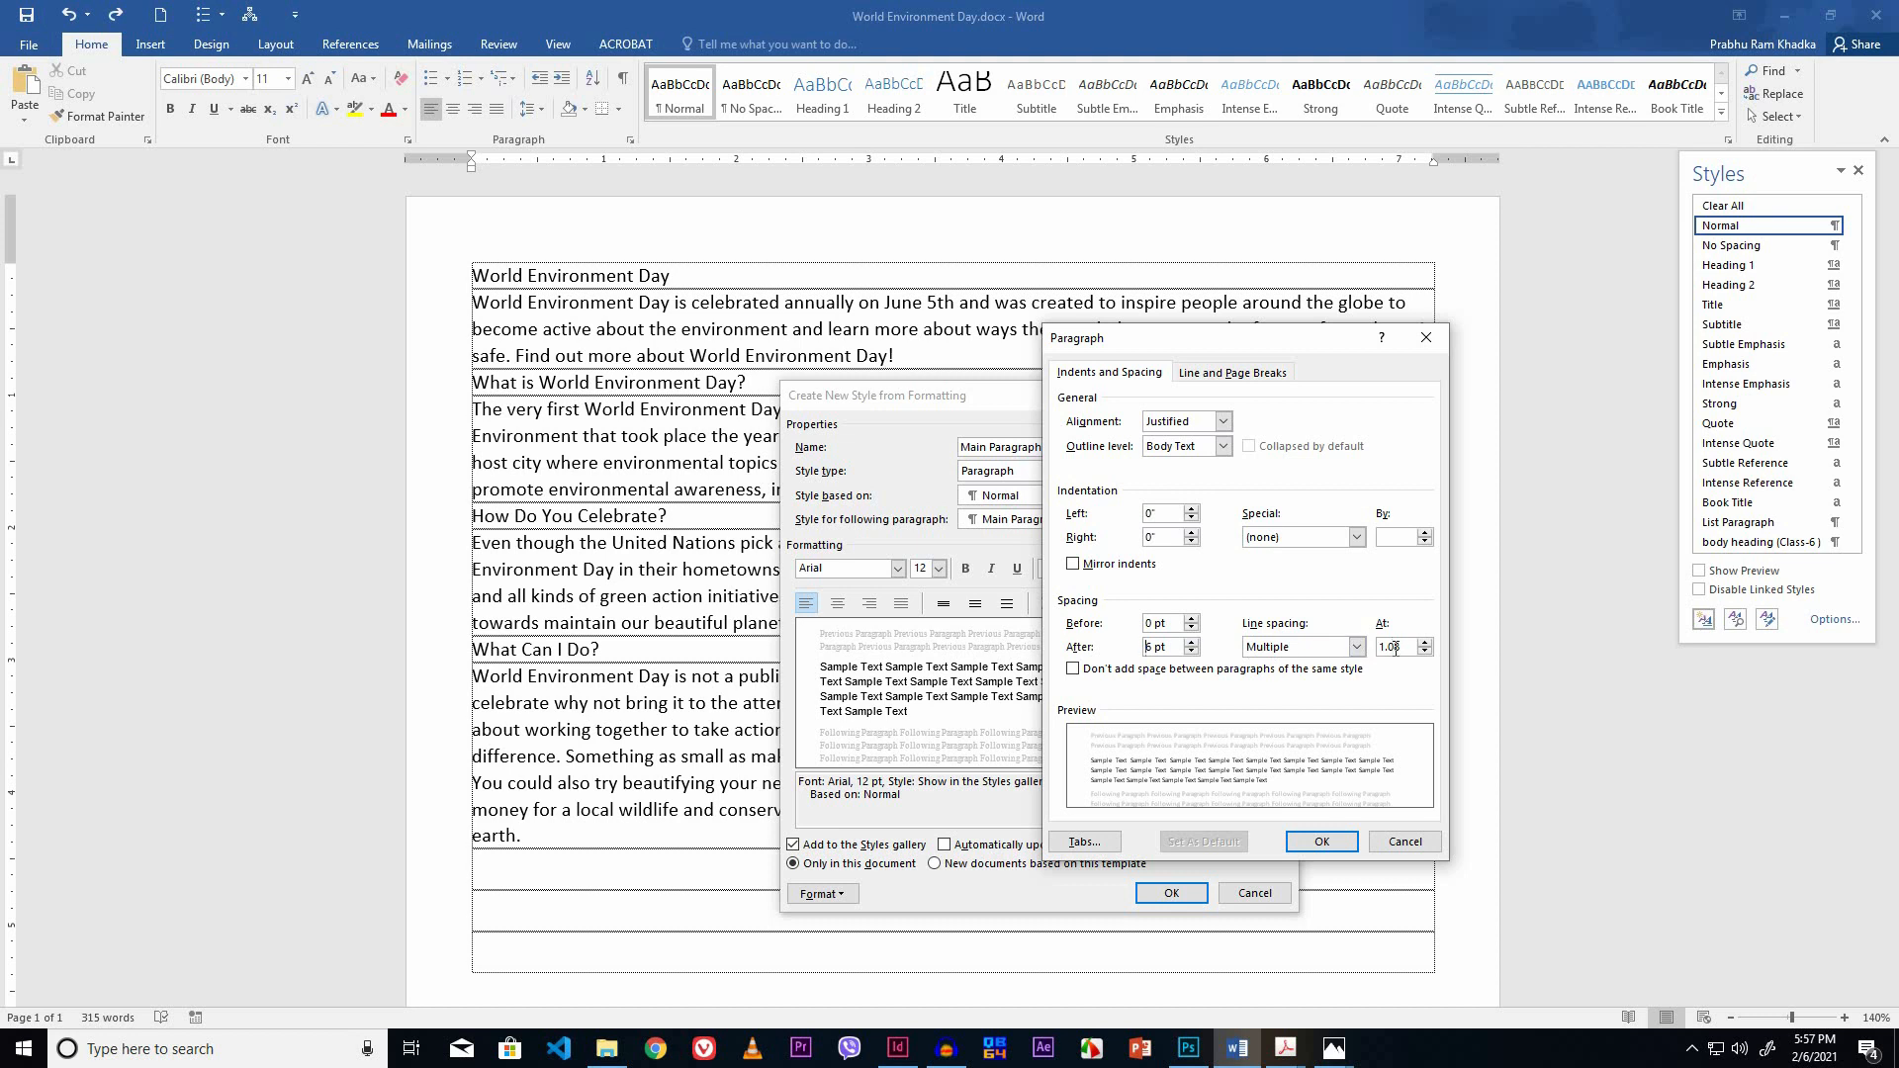
left_click_drag(1402, 649, 1387, 653)
Give the style a 0.5" first-line indent and save Main Paragraph Style
left_click(1358, 537)
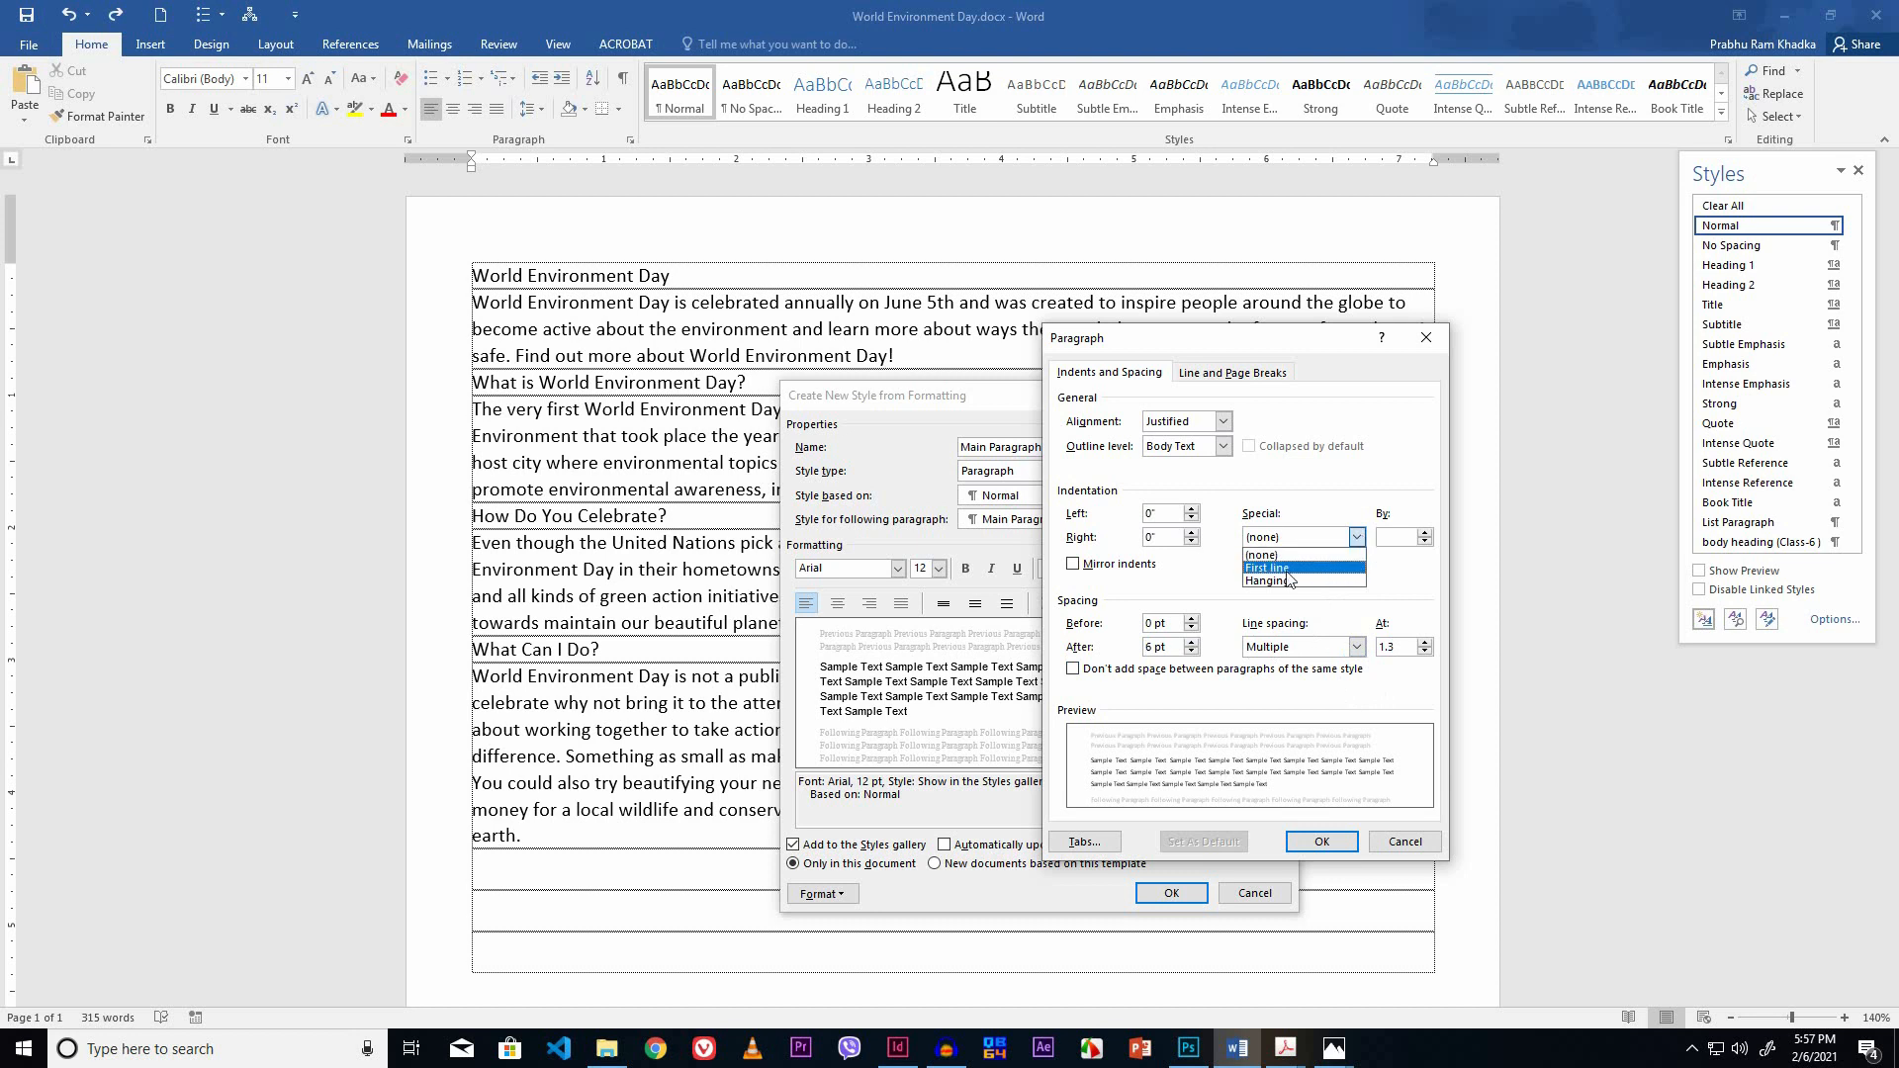
left_click(1286, 570)
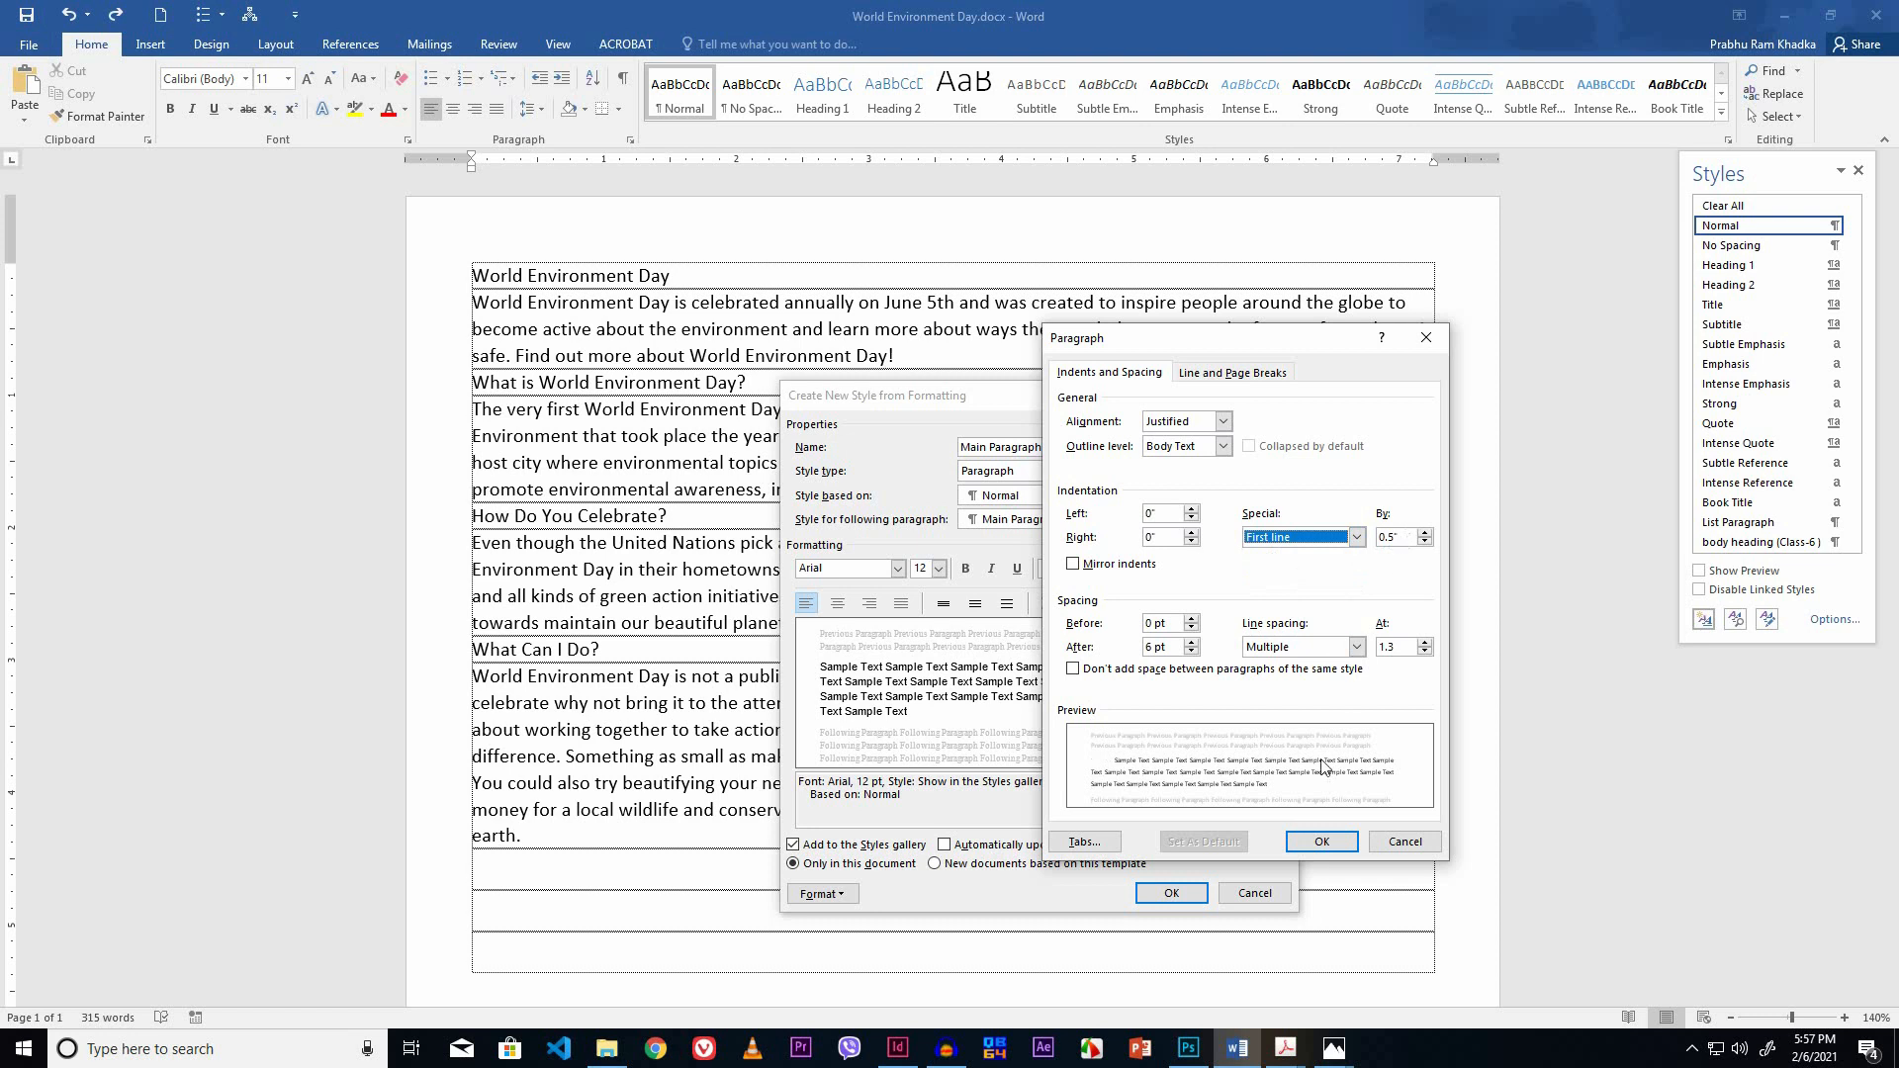
left_click(1321, 841)
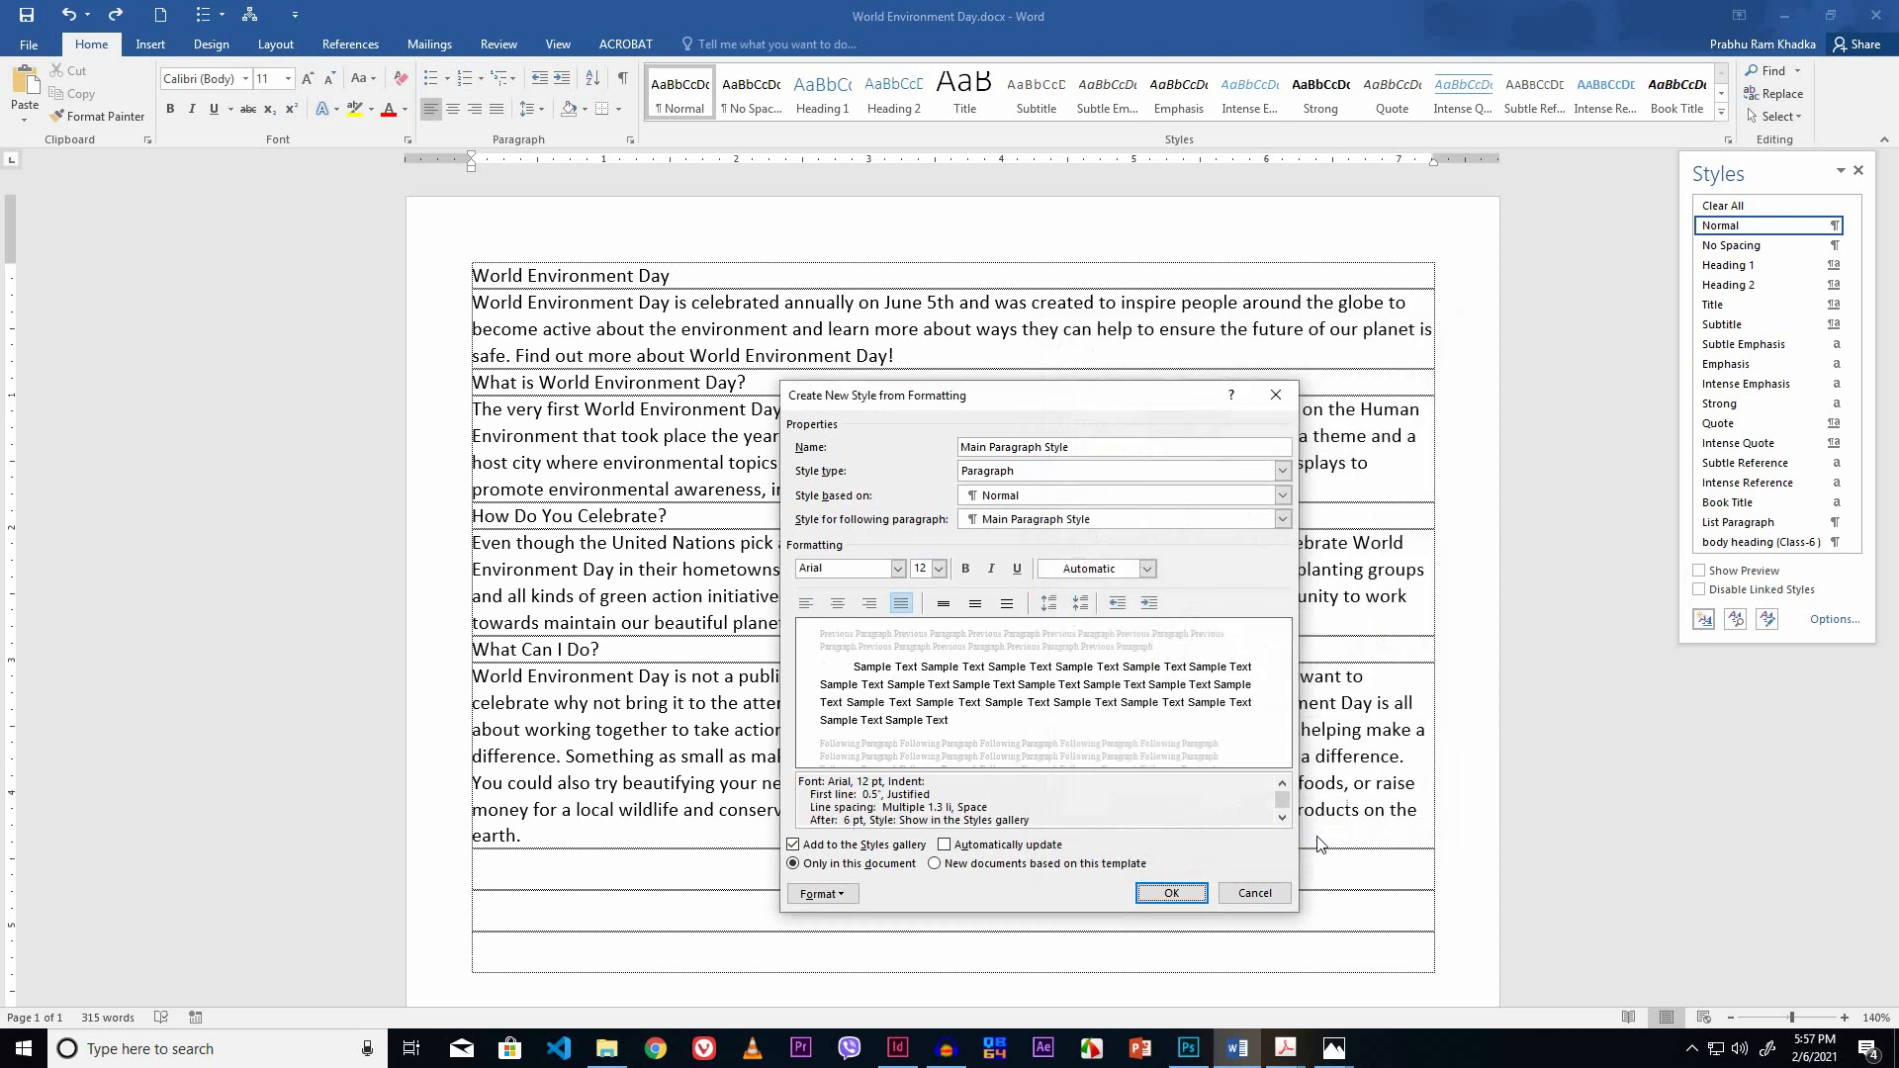
left_click(1171, 894)
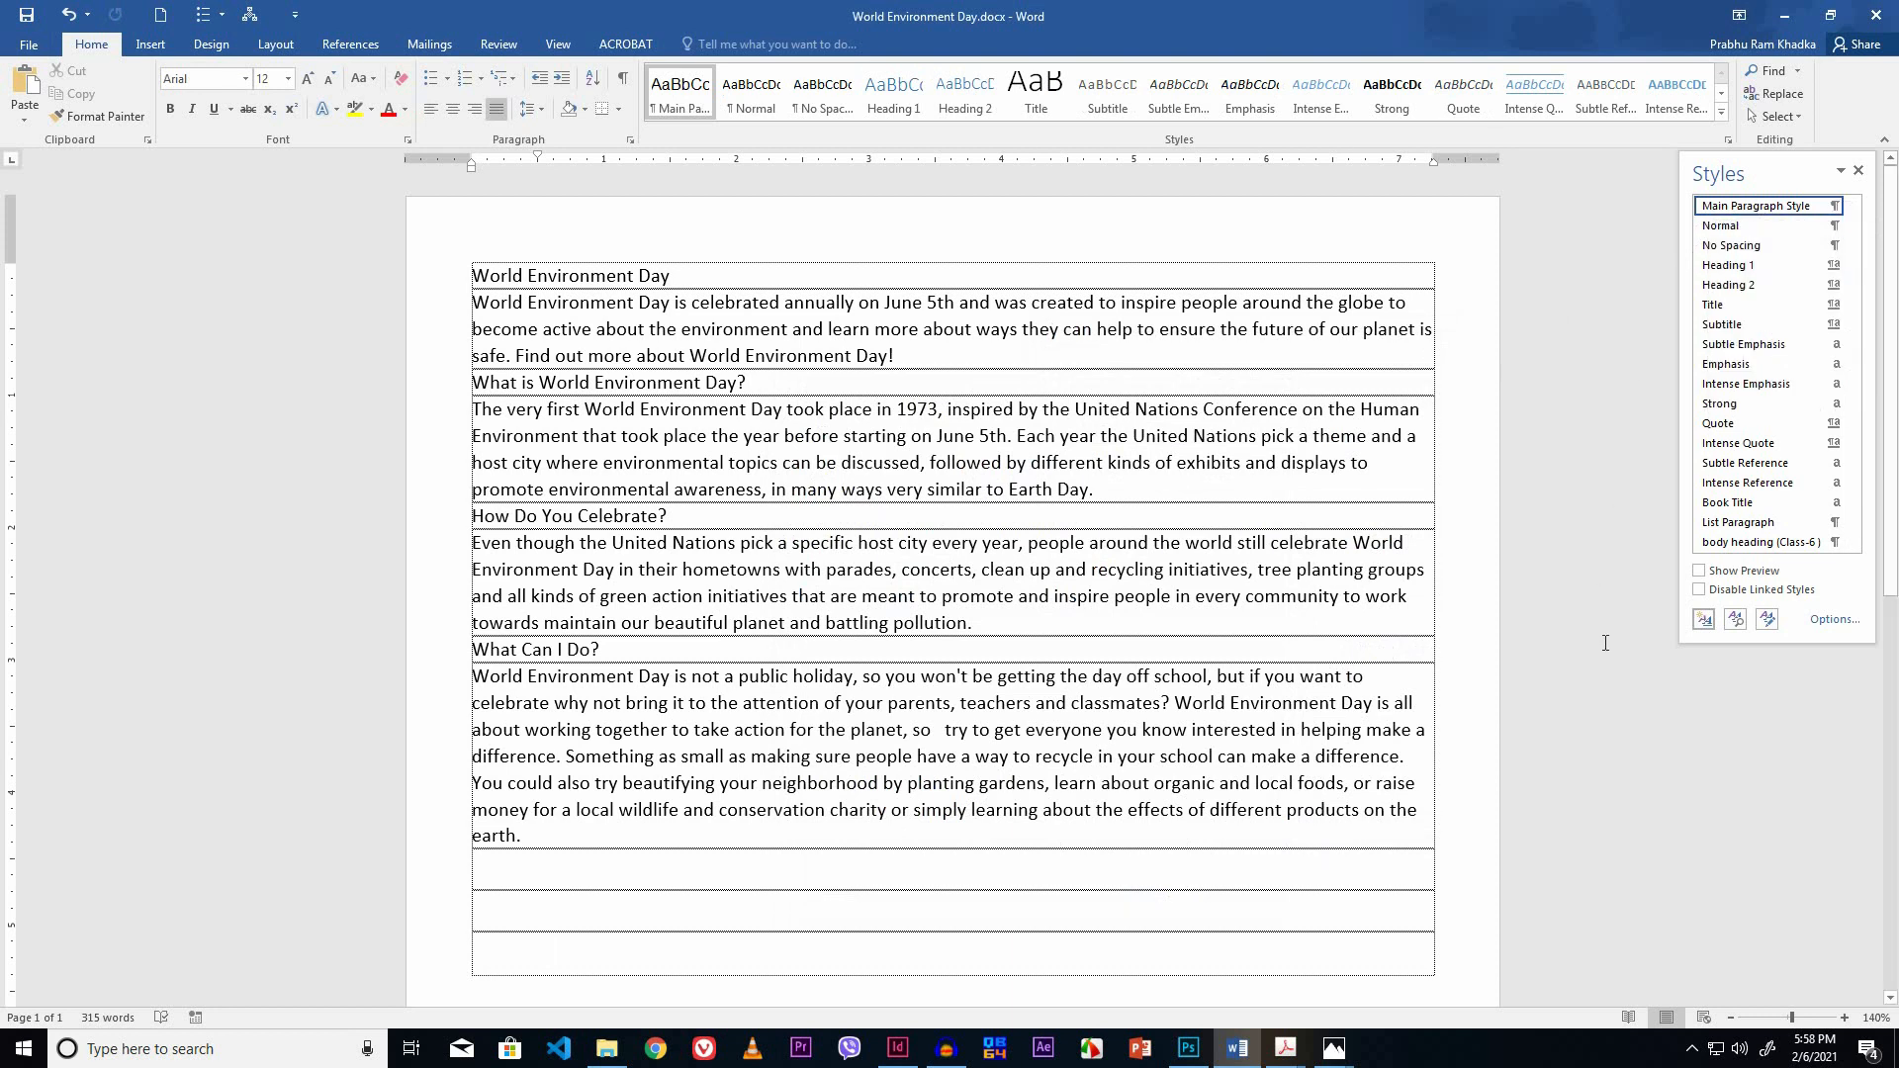
Start another new paragraph style named "Heading" using Arial at 24 pt
left_click(1705, 620)
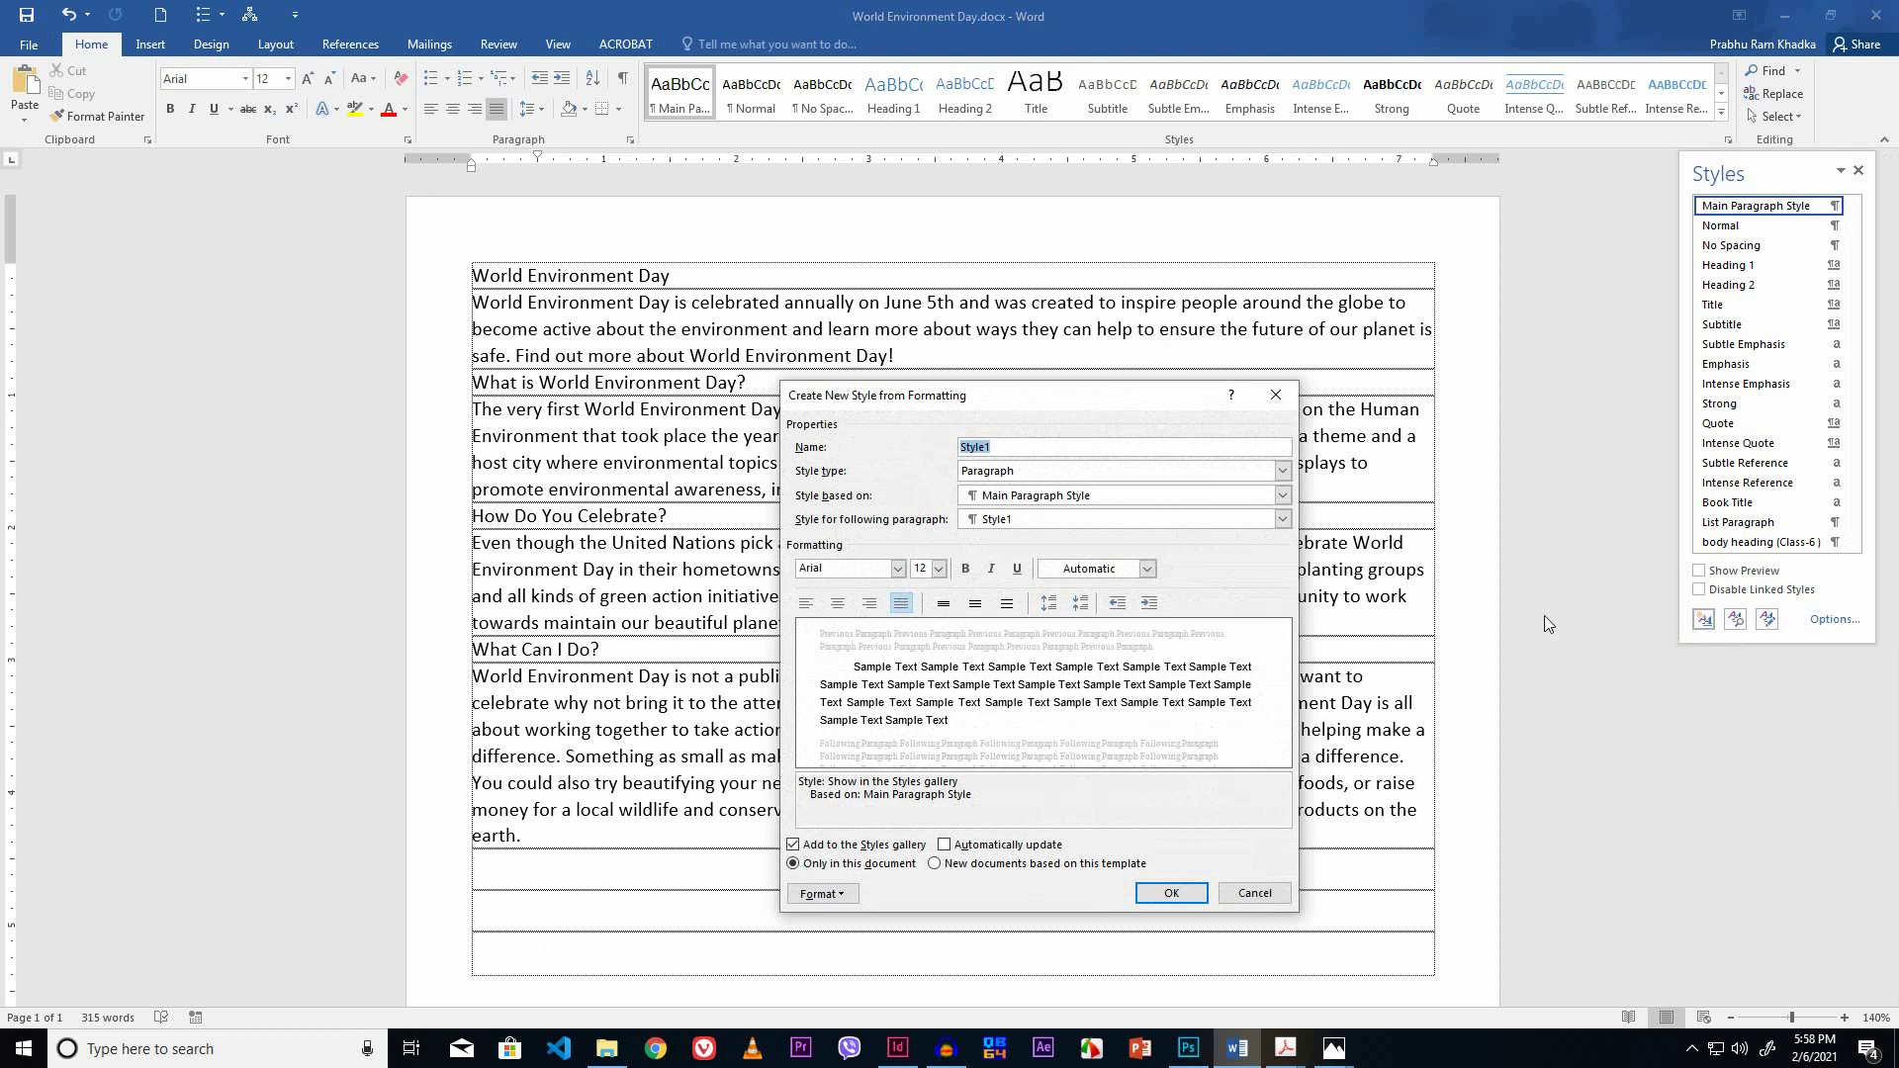
type("Heading")
left_click(898, 569)
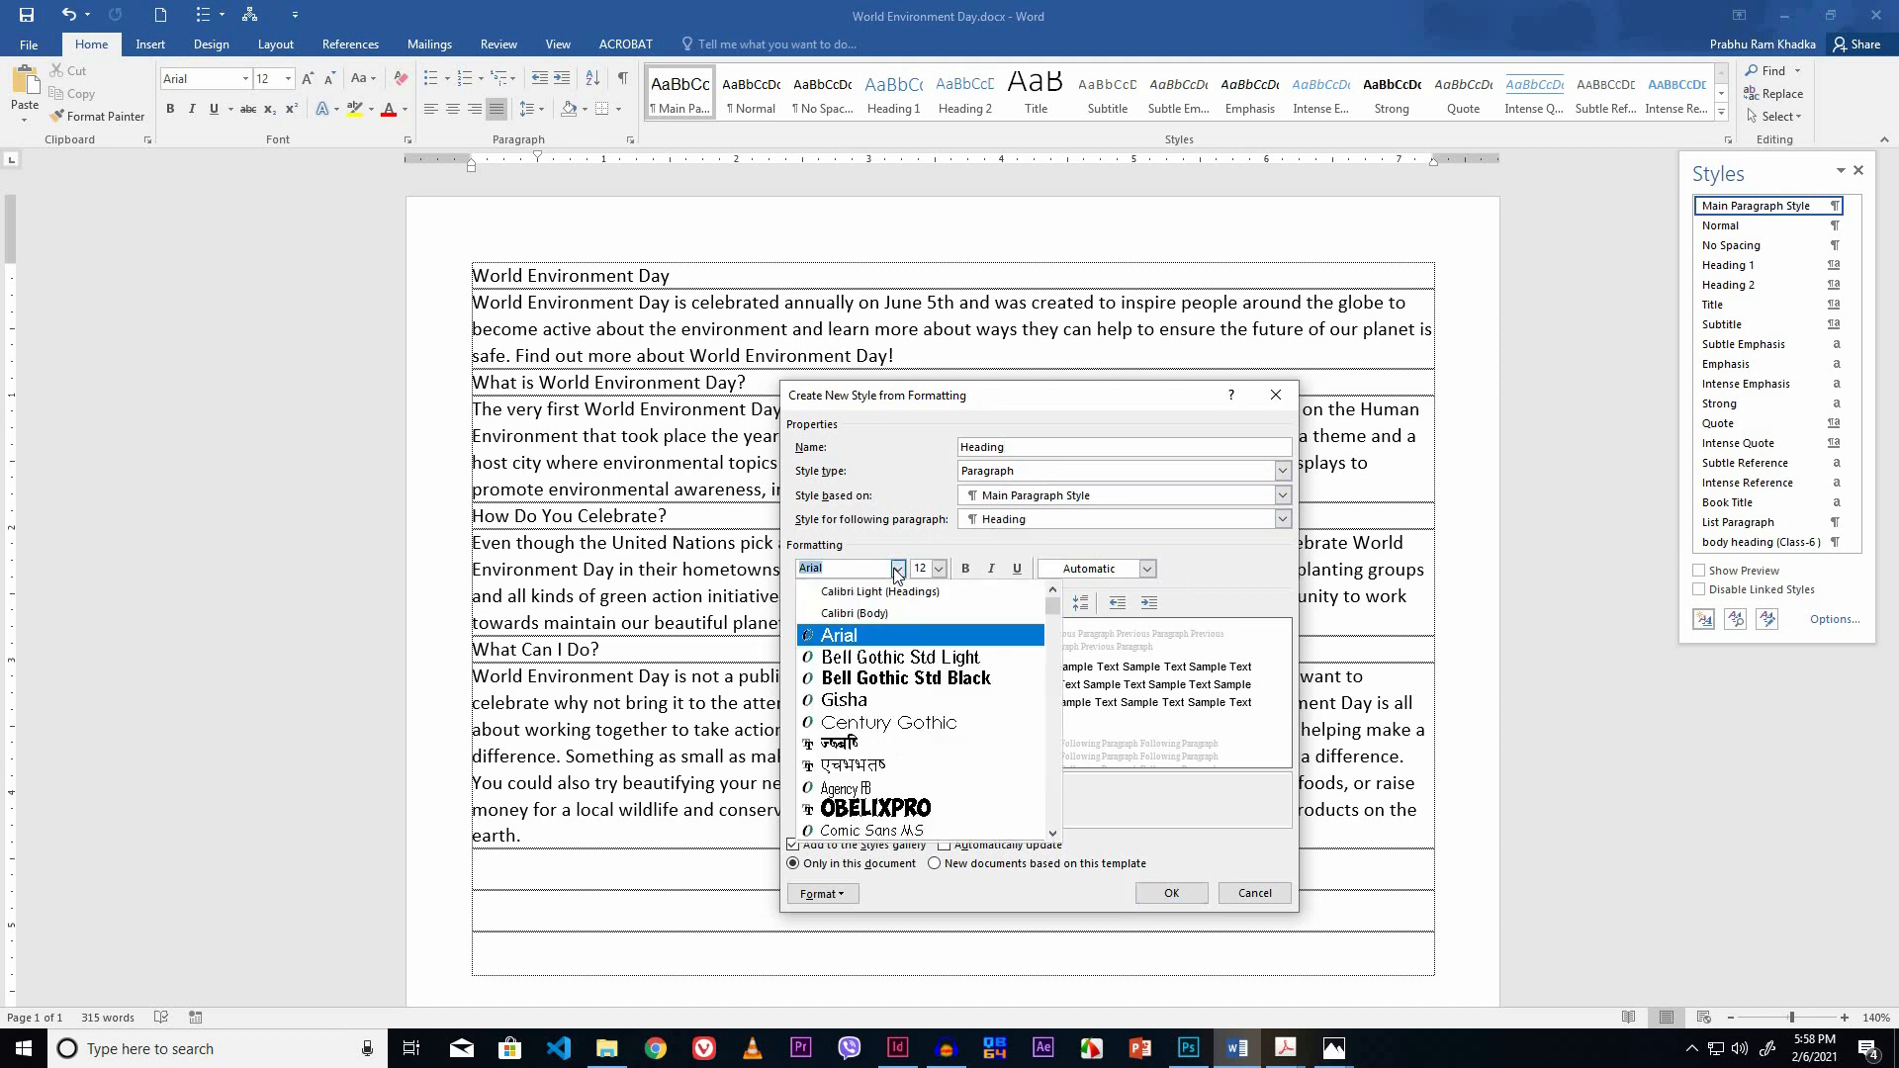
left_click(864, 641)
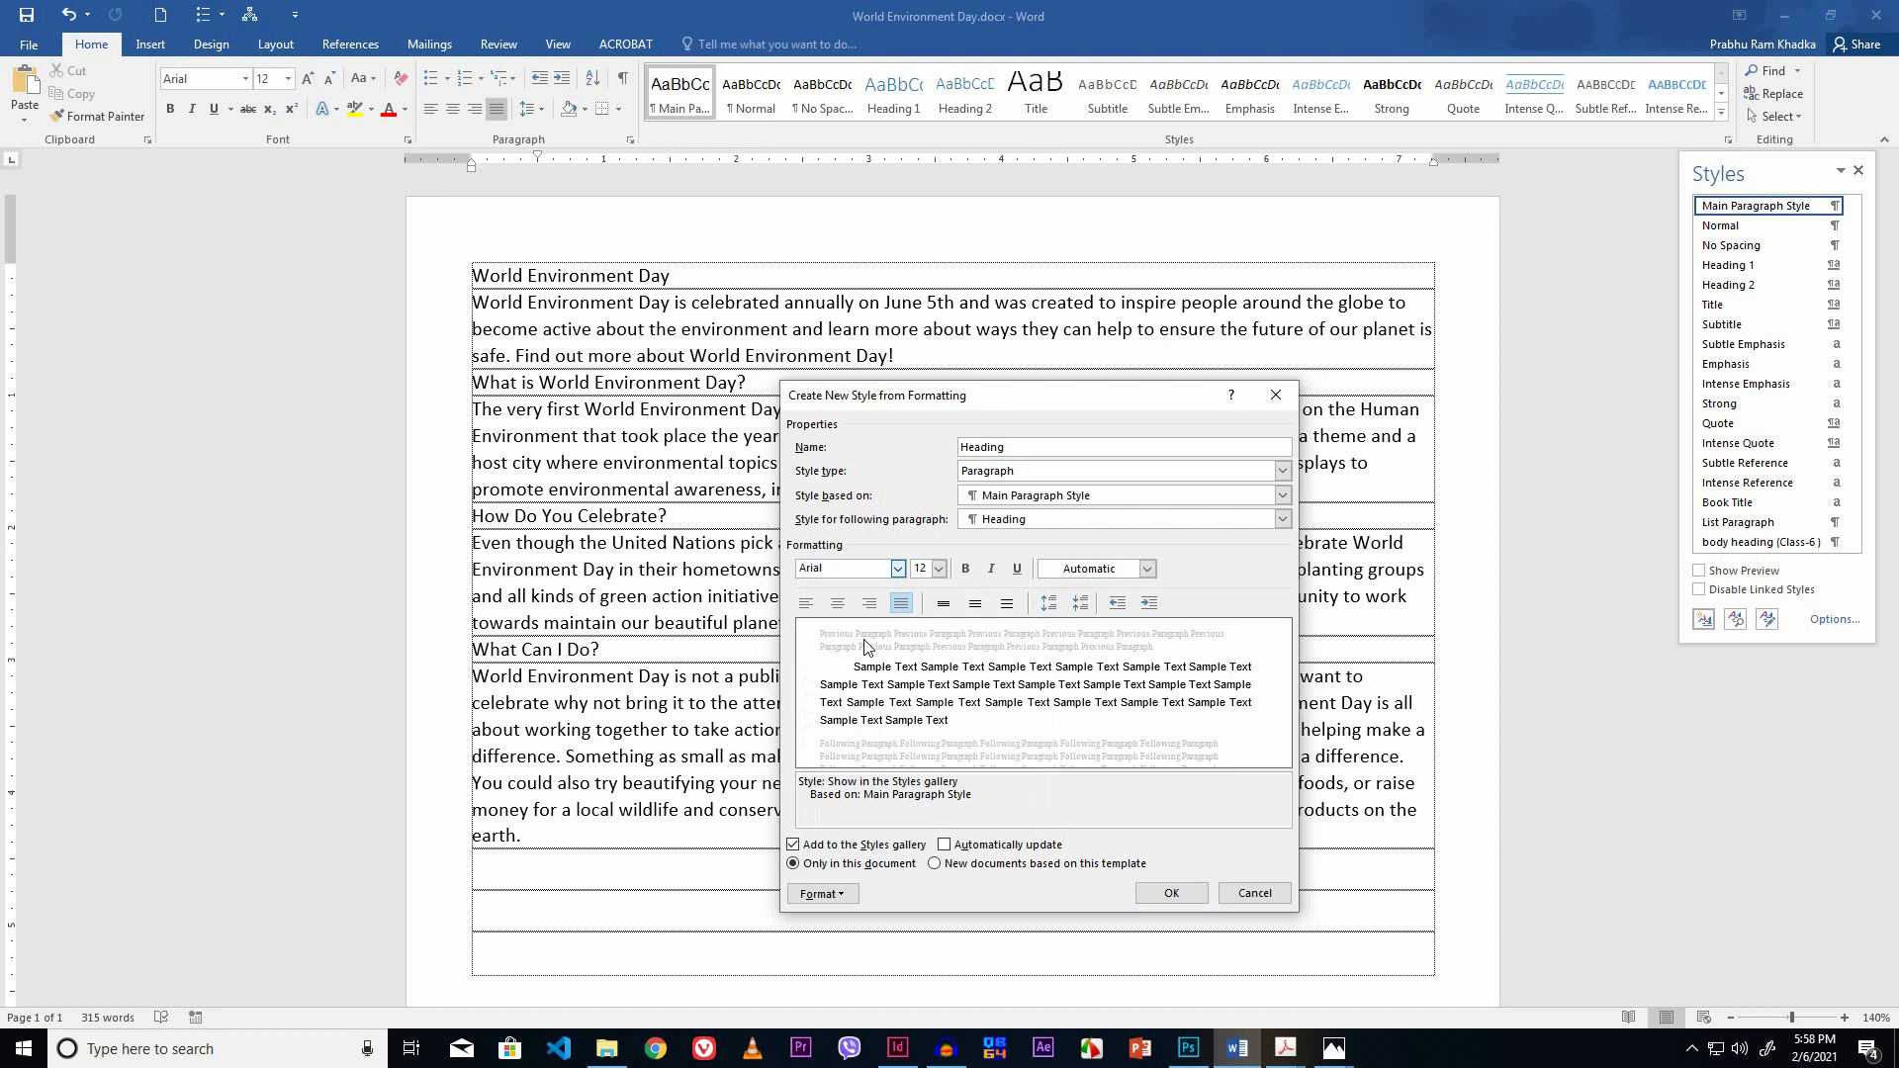
left_click(939, 570)
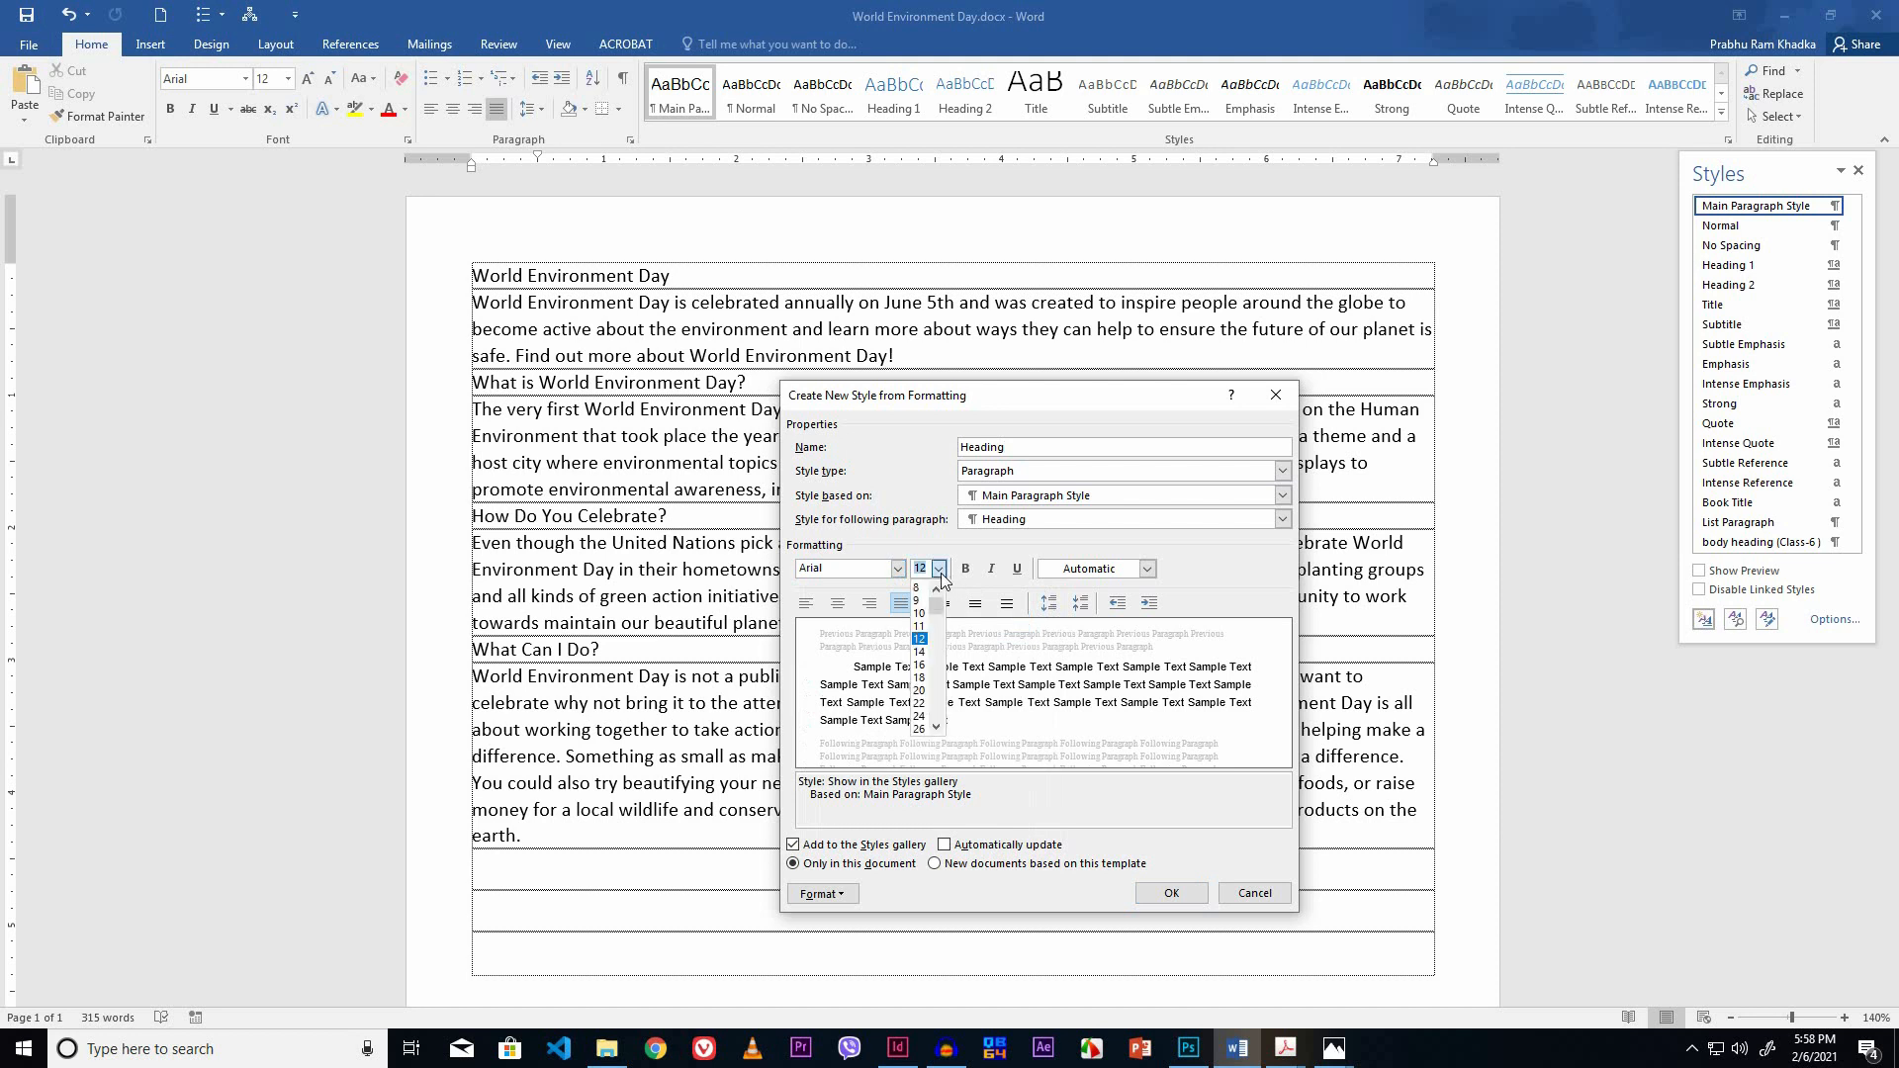
left_click(920, 716)
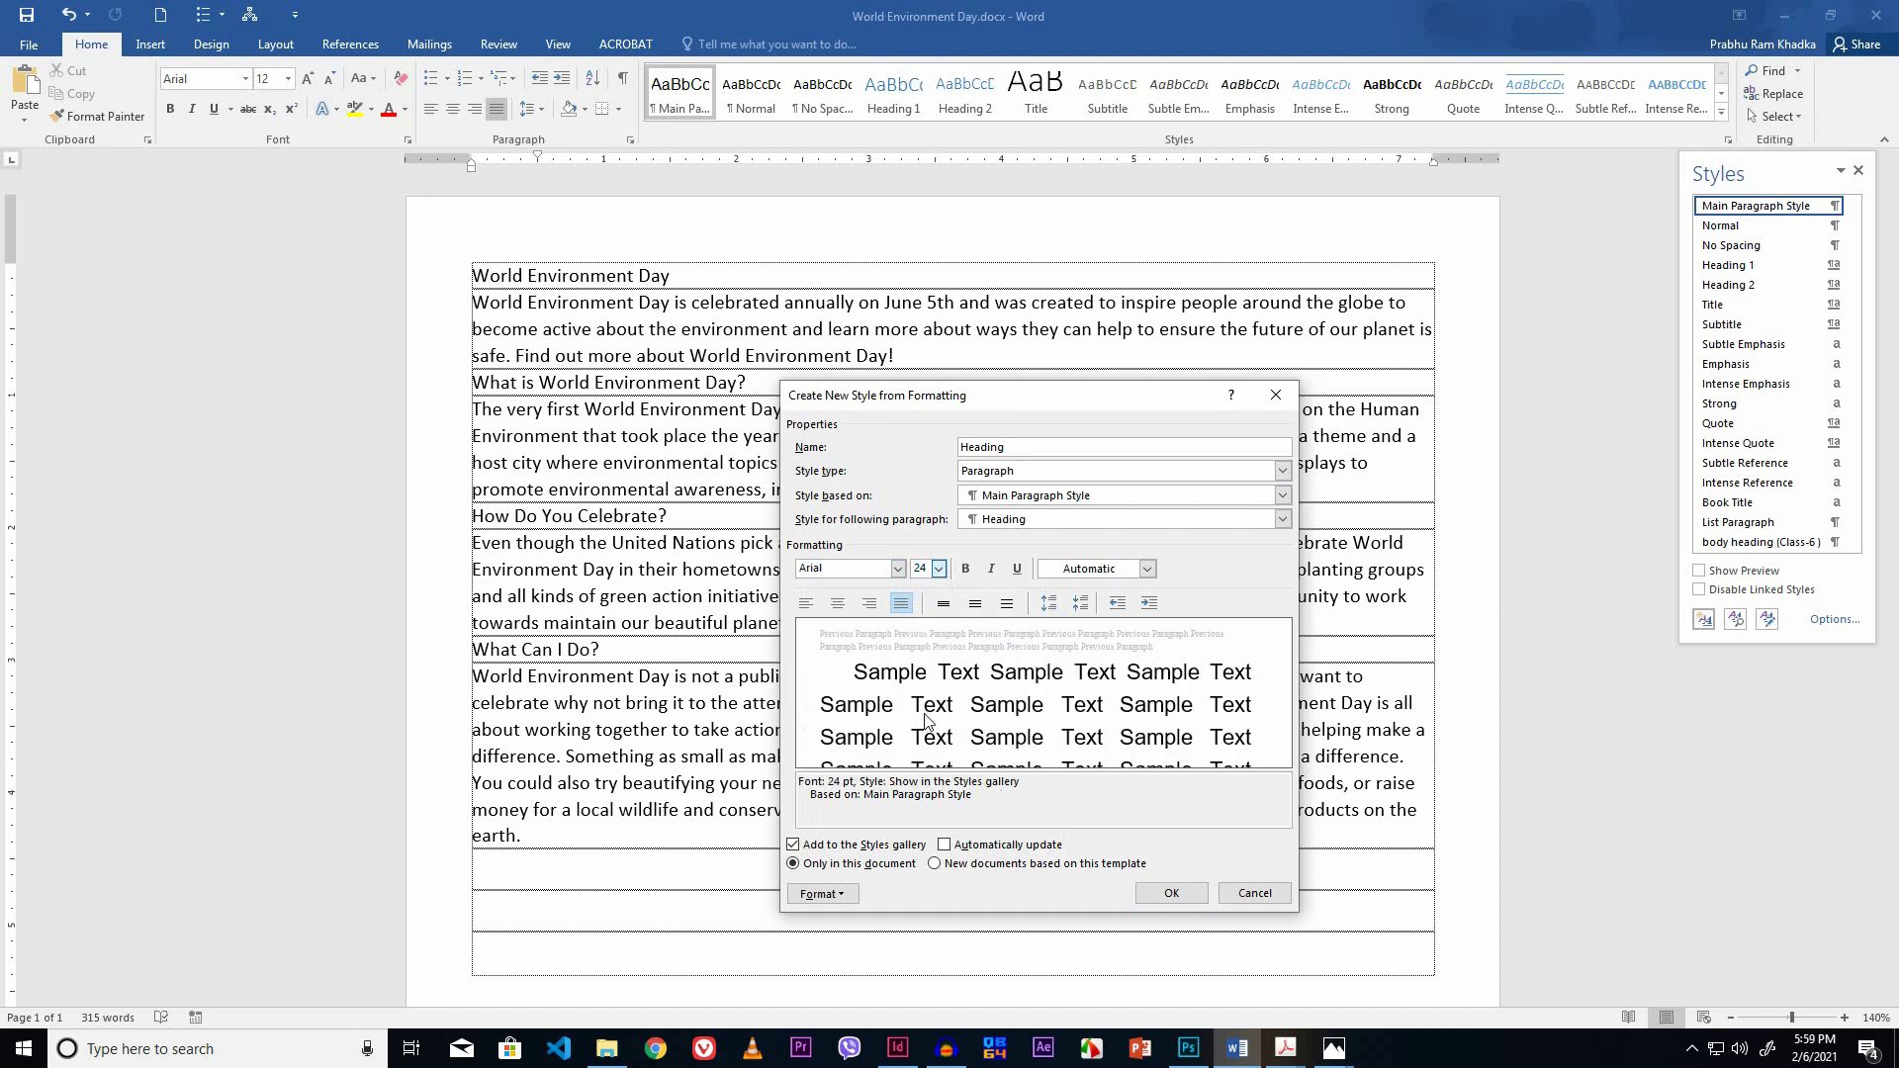
Make the Heading style bold and underlined with a Light Blue font color
left_click(969, 570)
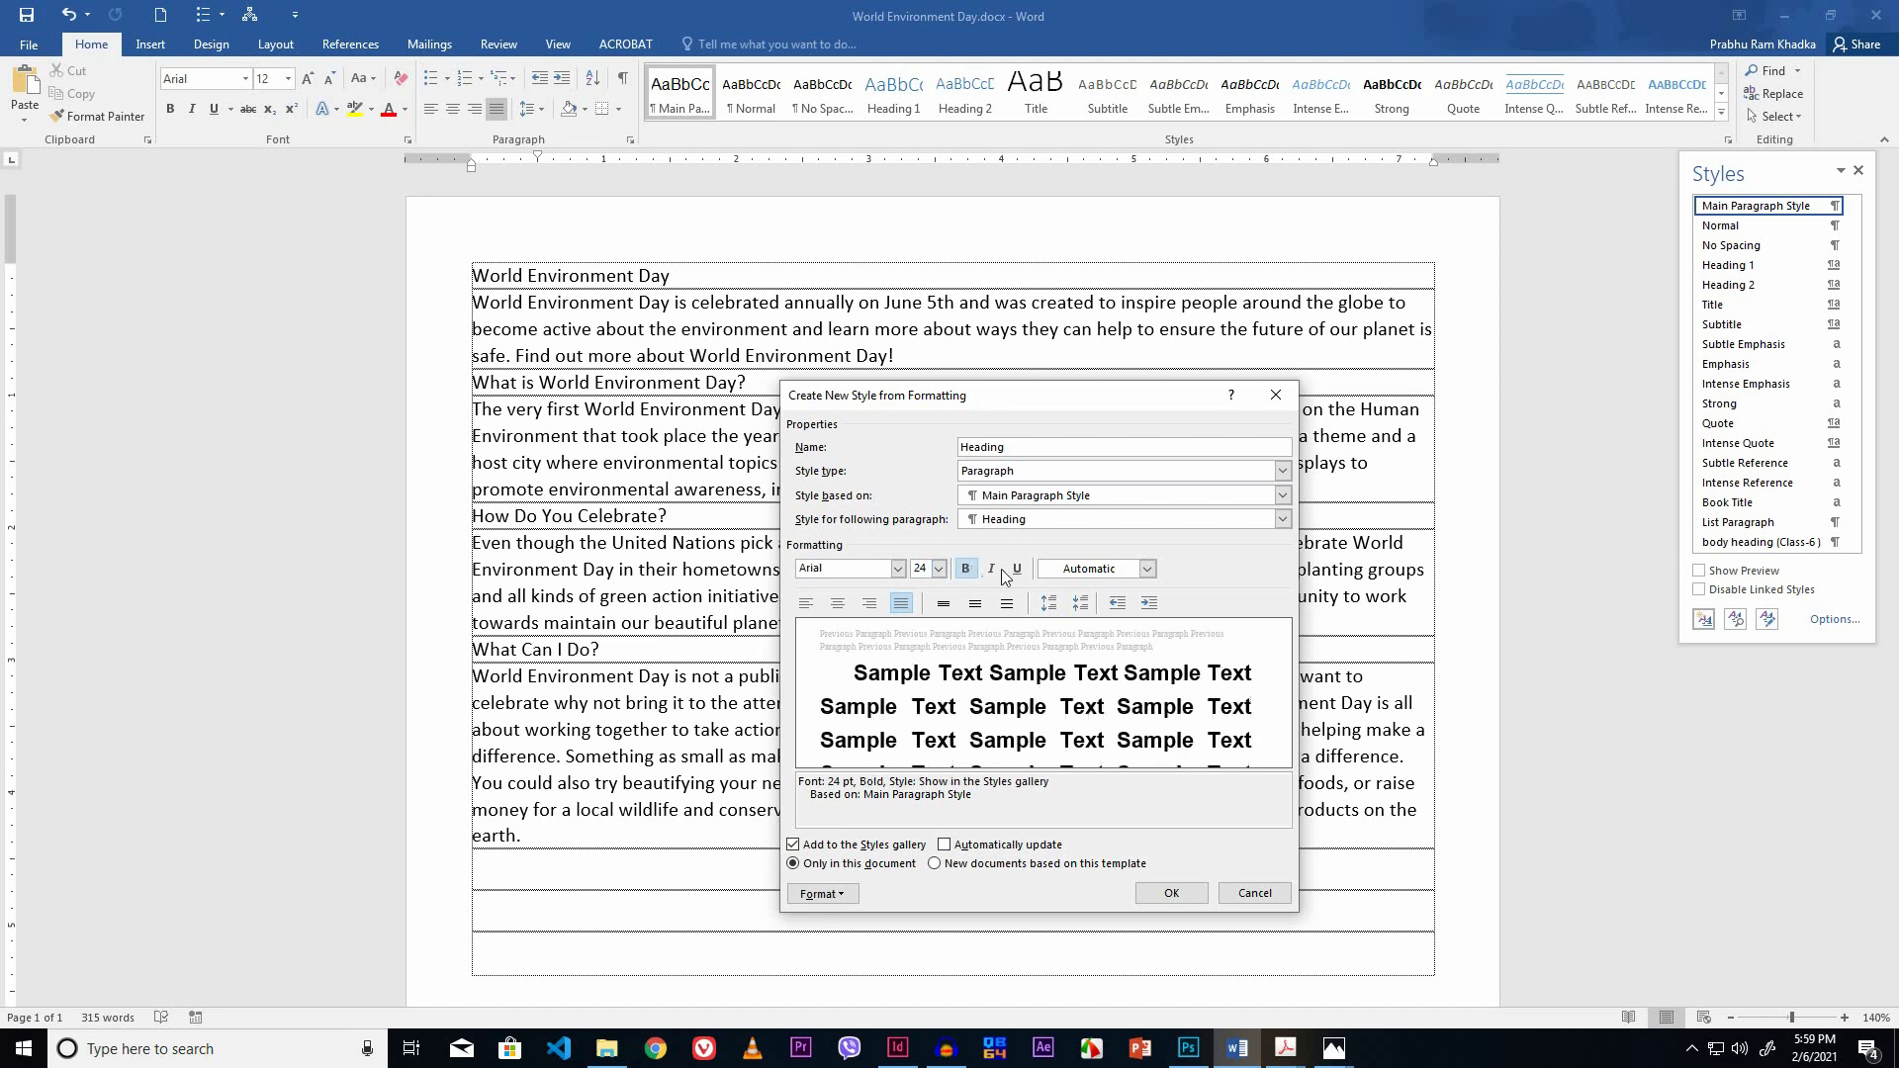
left_click(1018, 571)
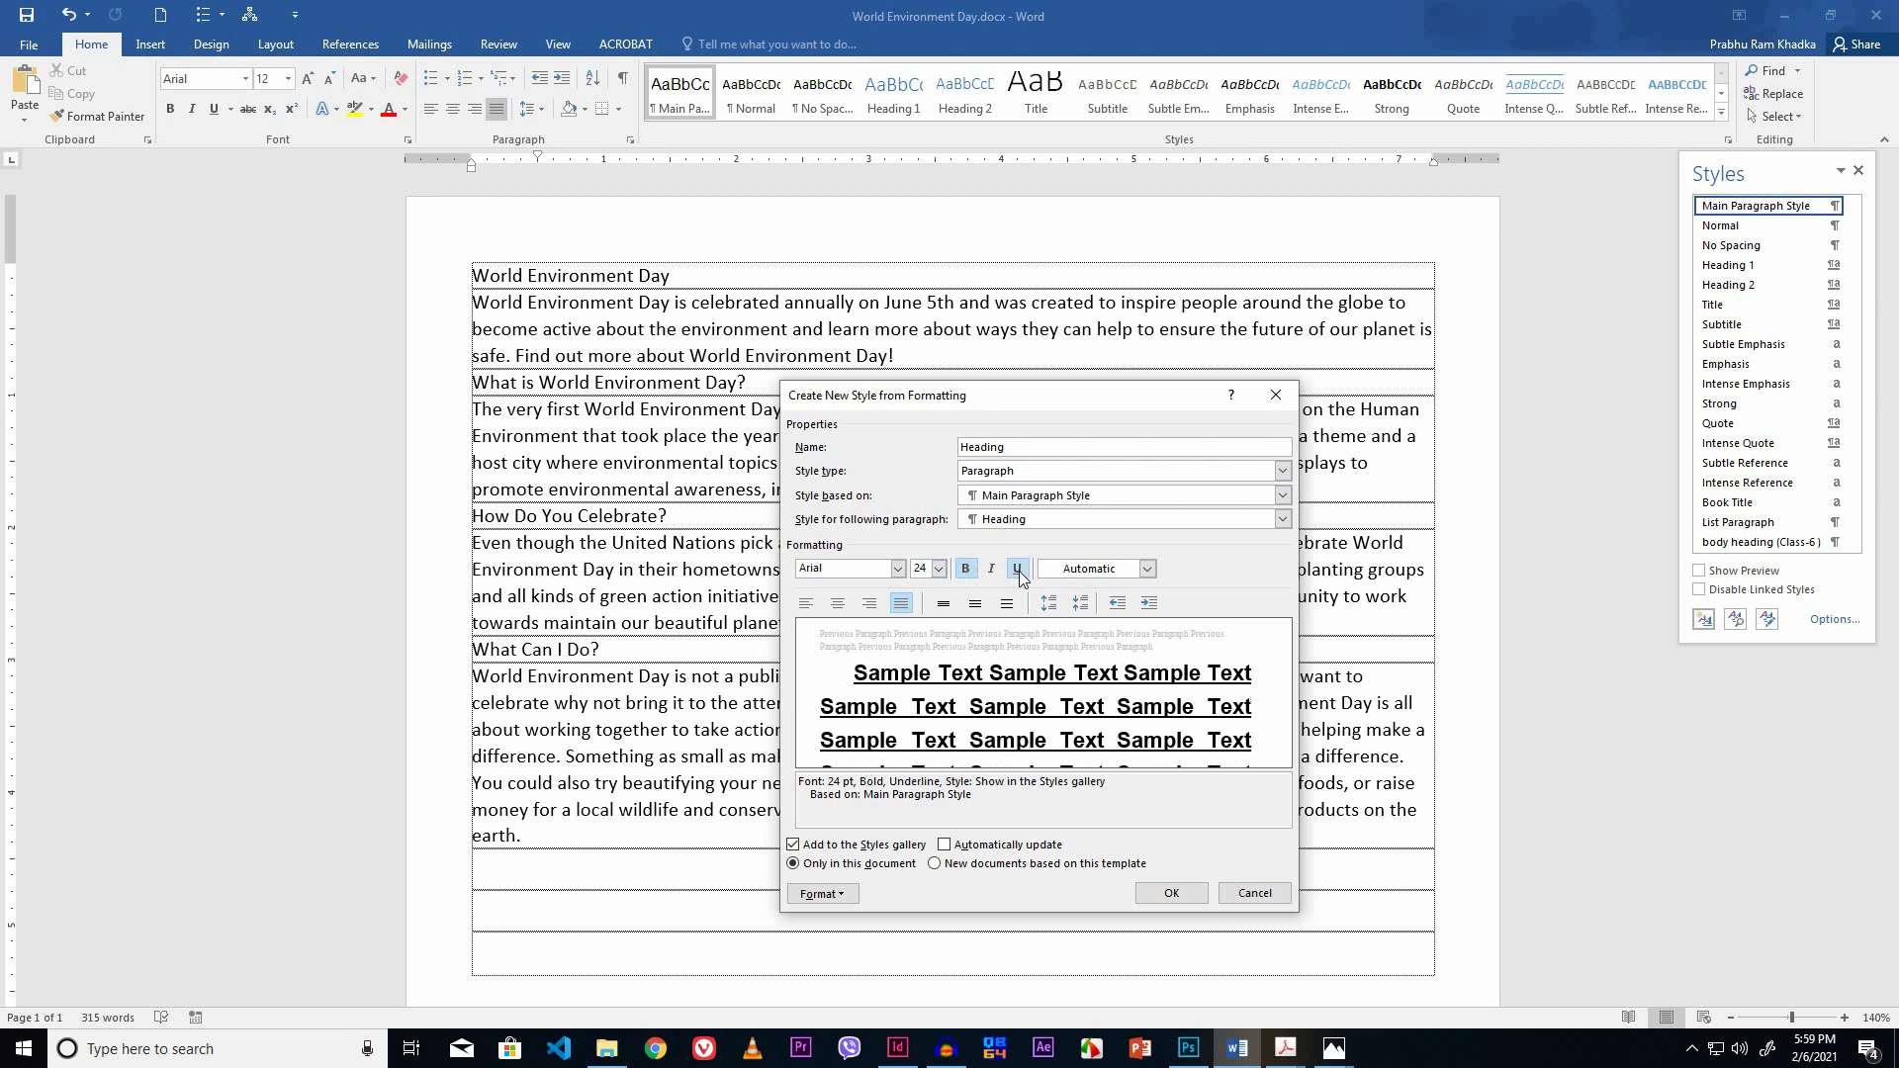
left_click(1147, 570)
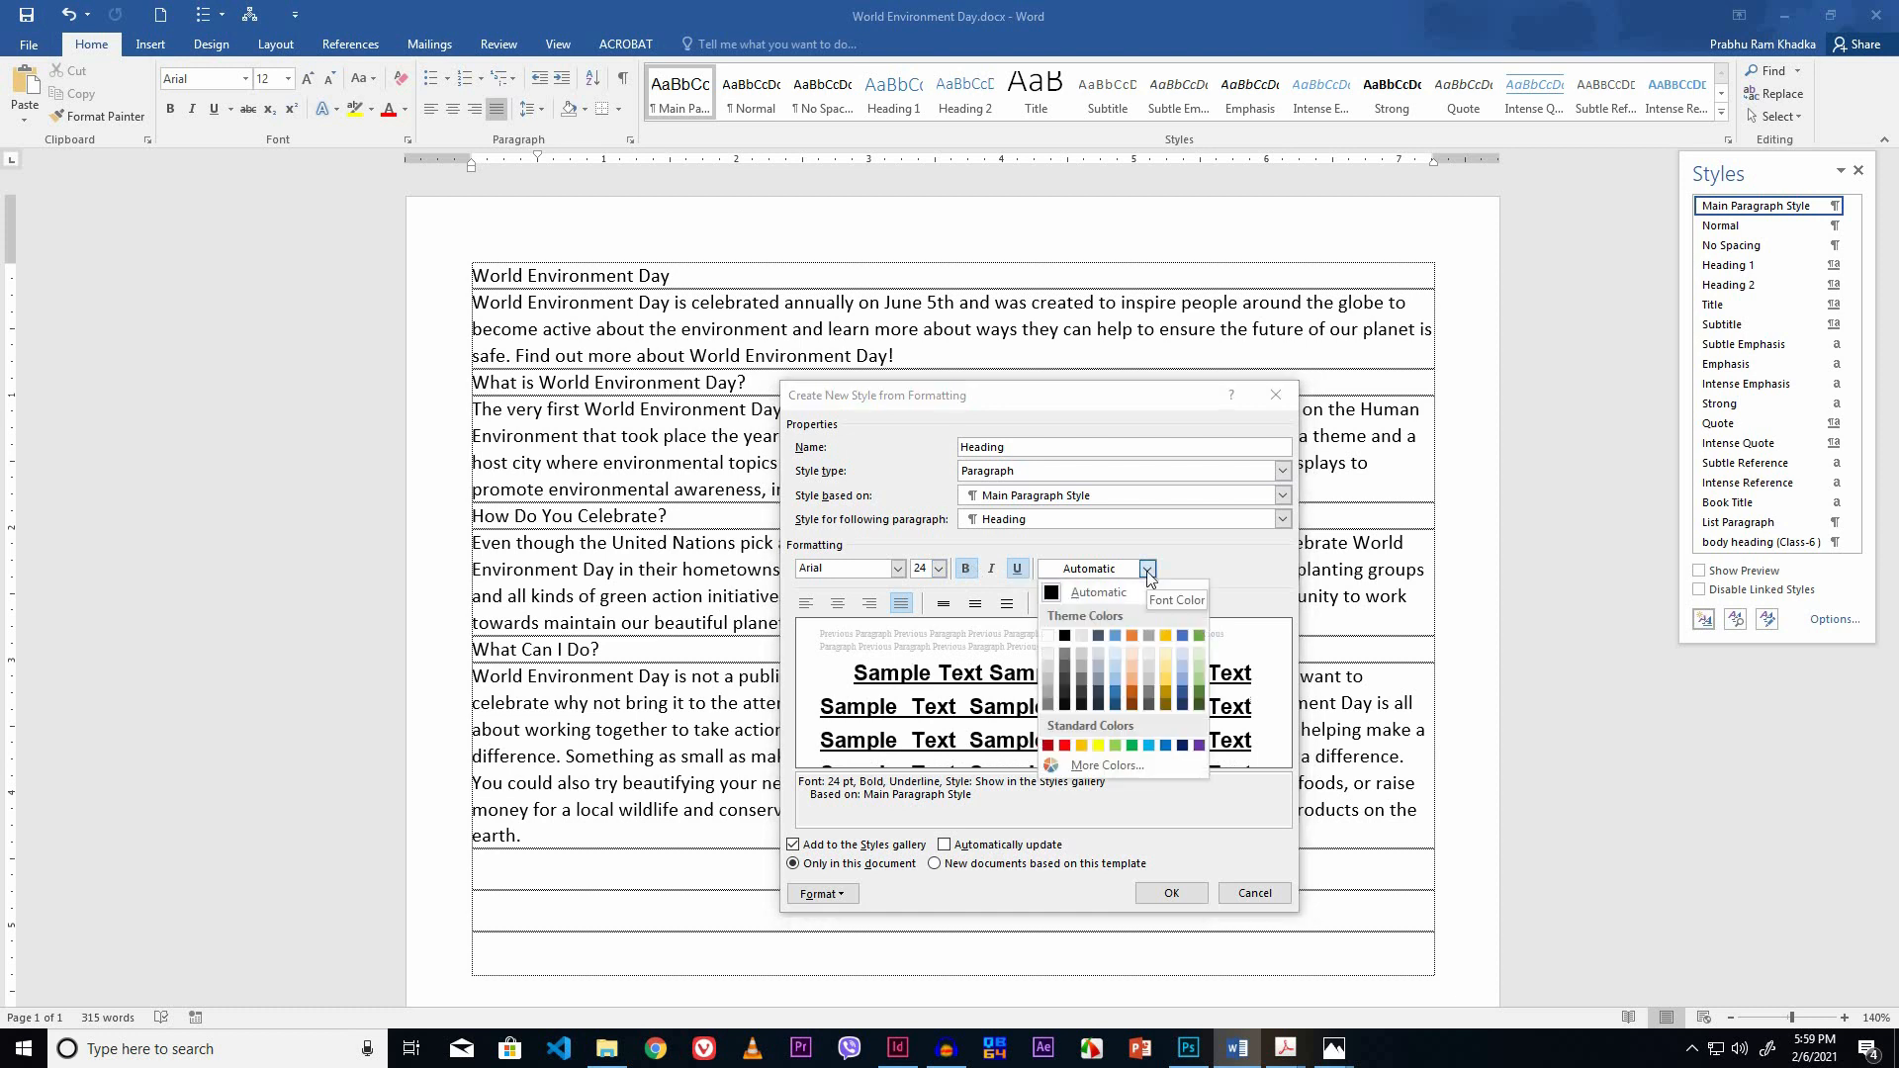
left_click(1149, 747)
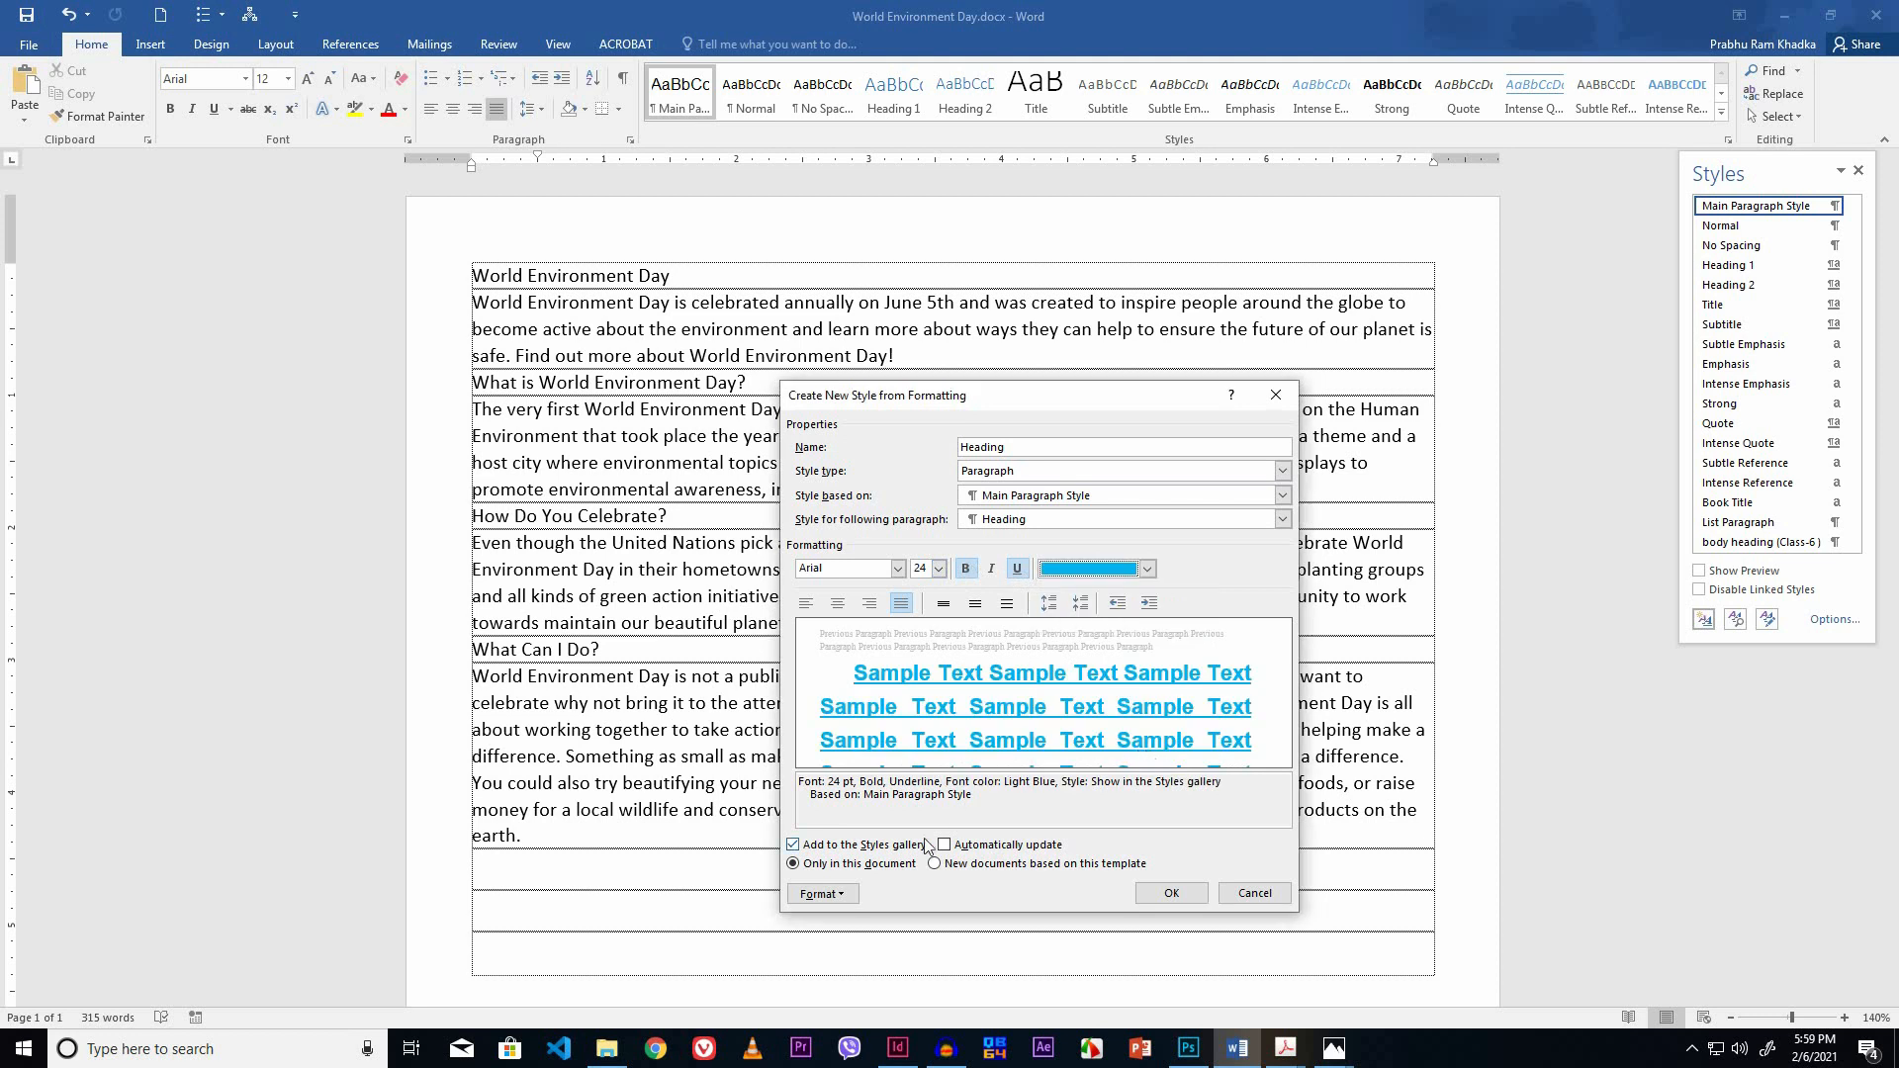
Set the Heading style's alignment to Centered in its paragraph formatting
left_click(844, 895)
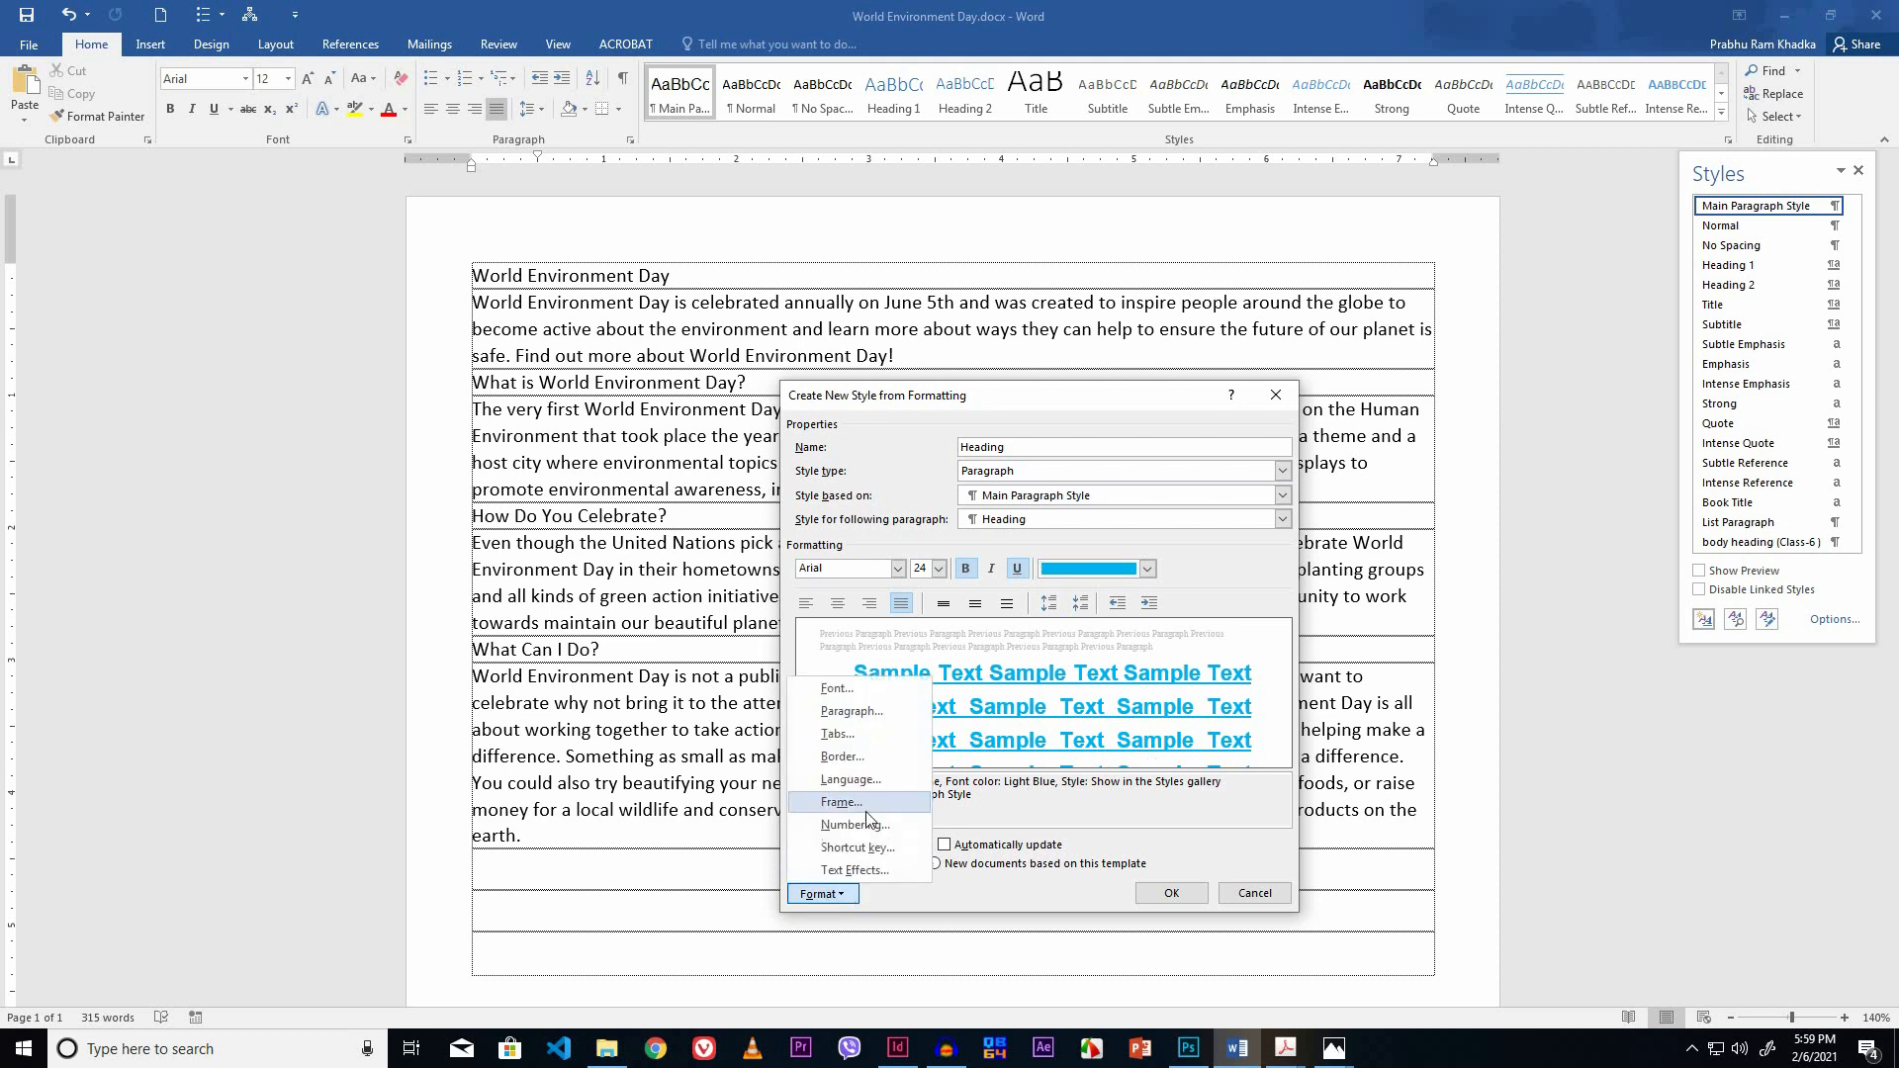
left_click(851, 712)
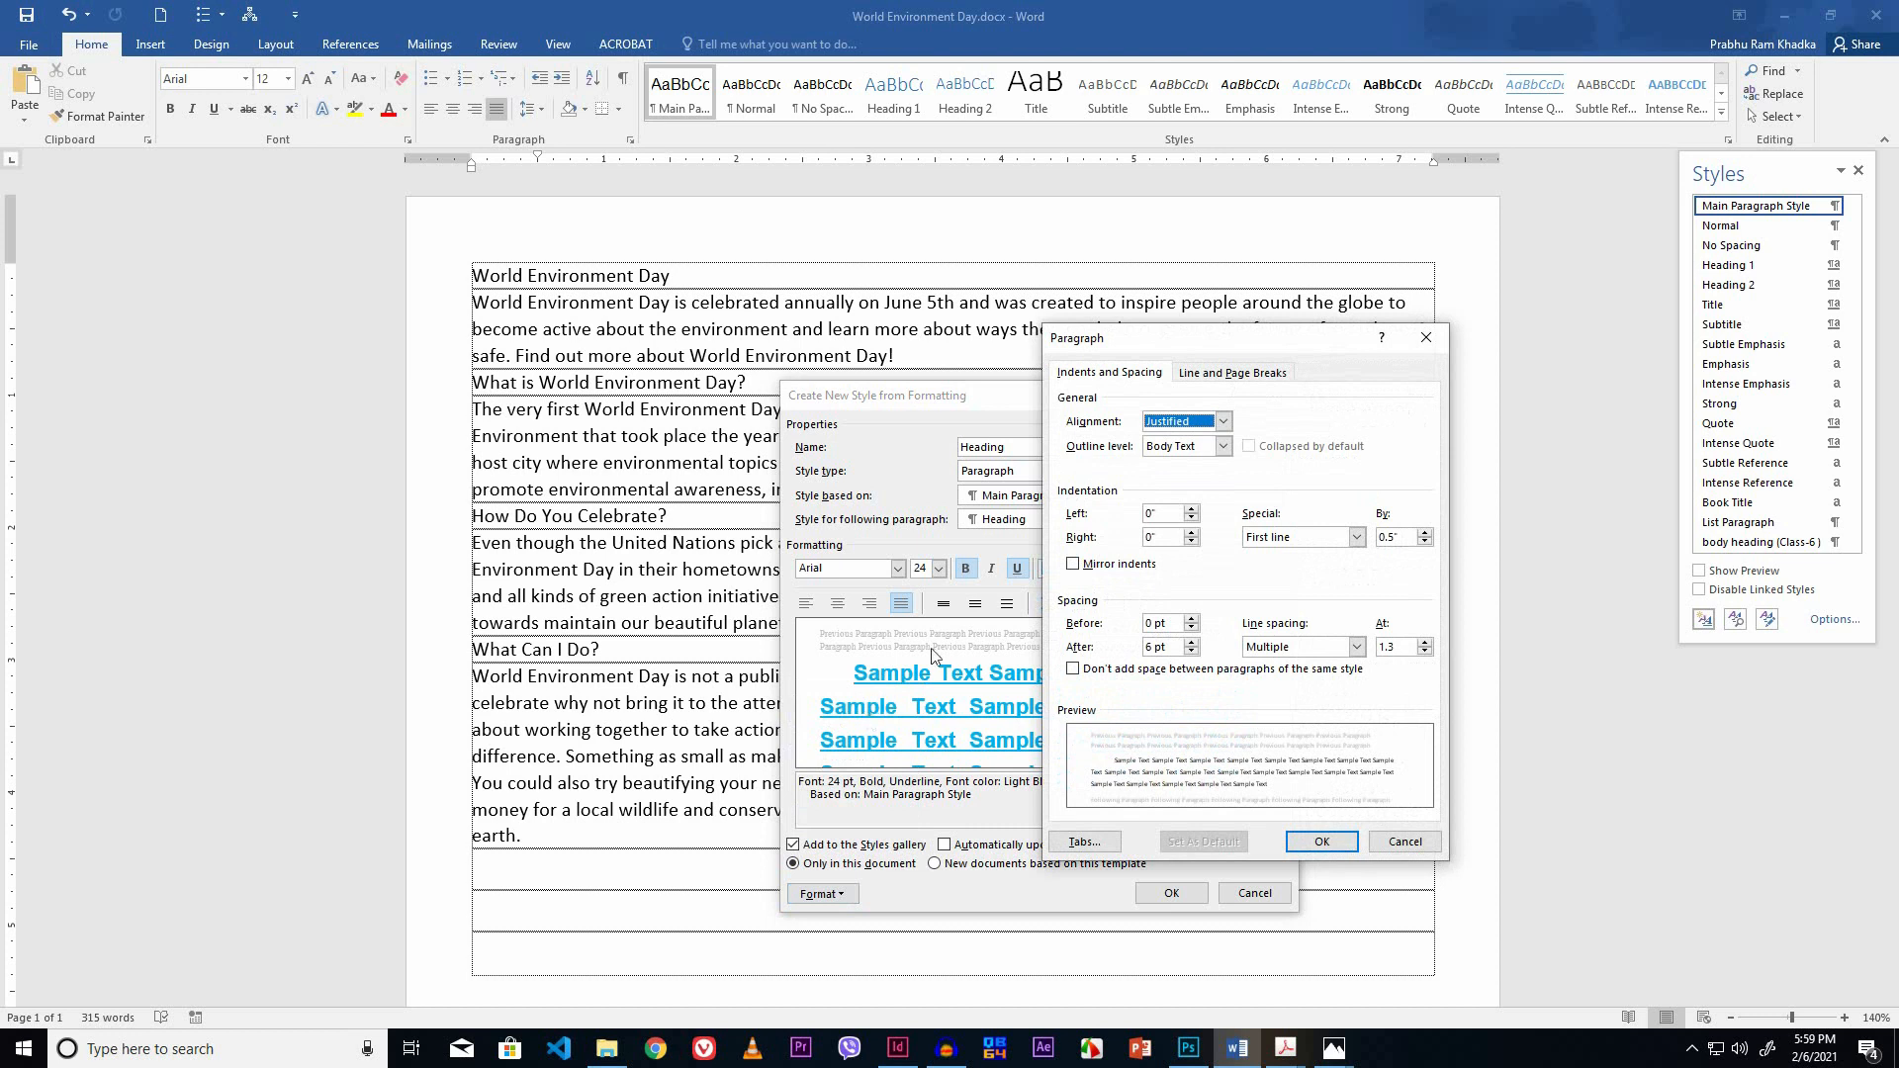
left_click(1221, 424)
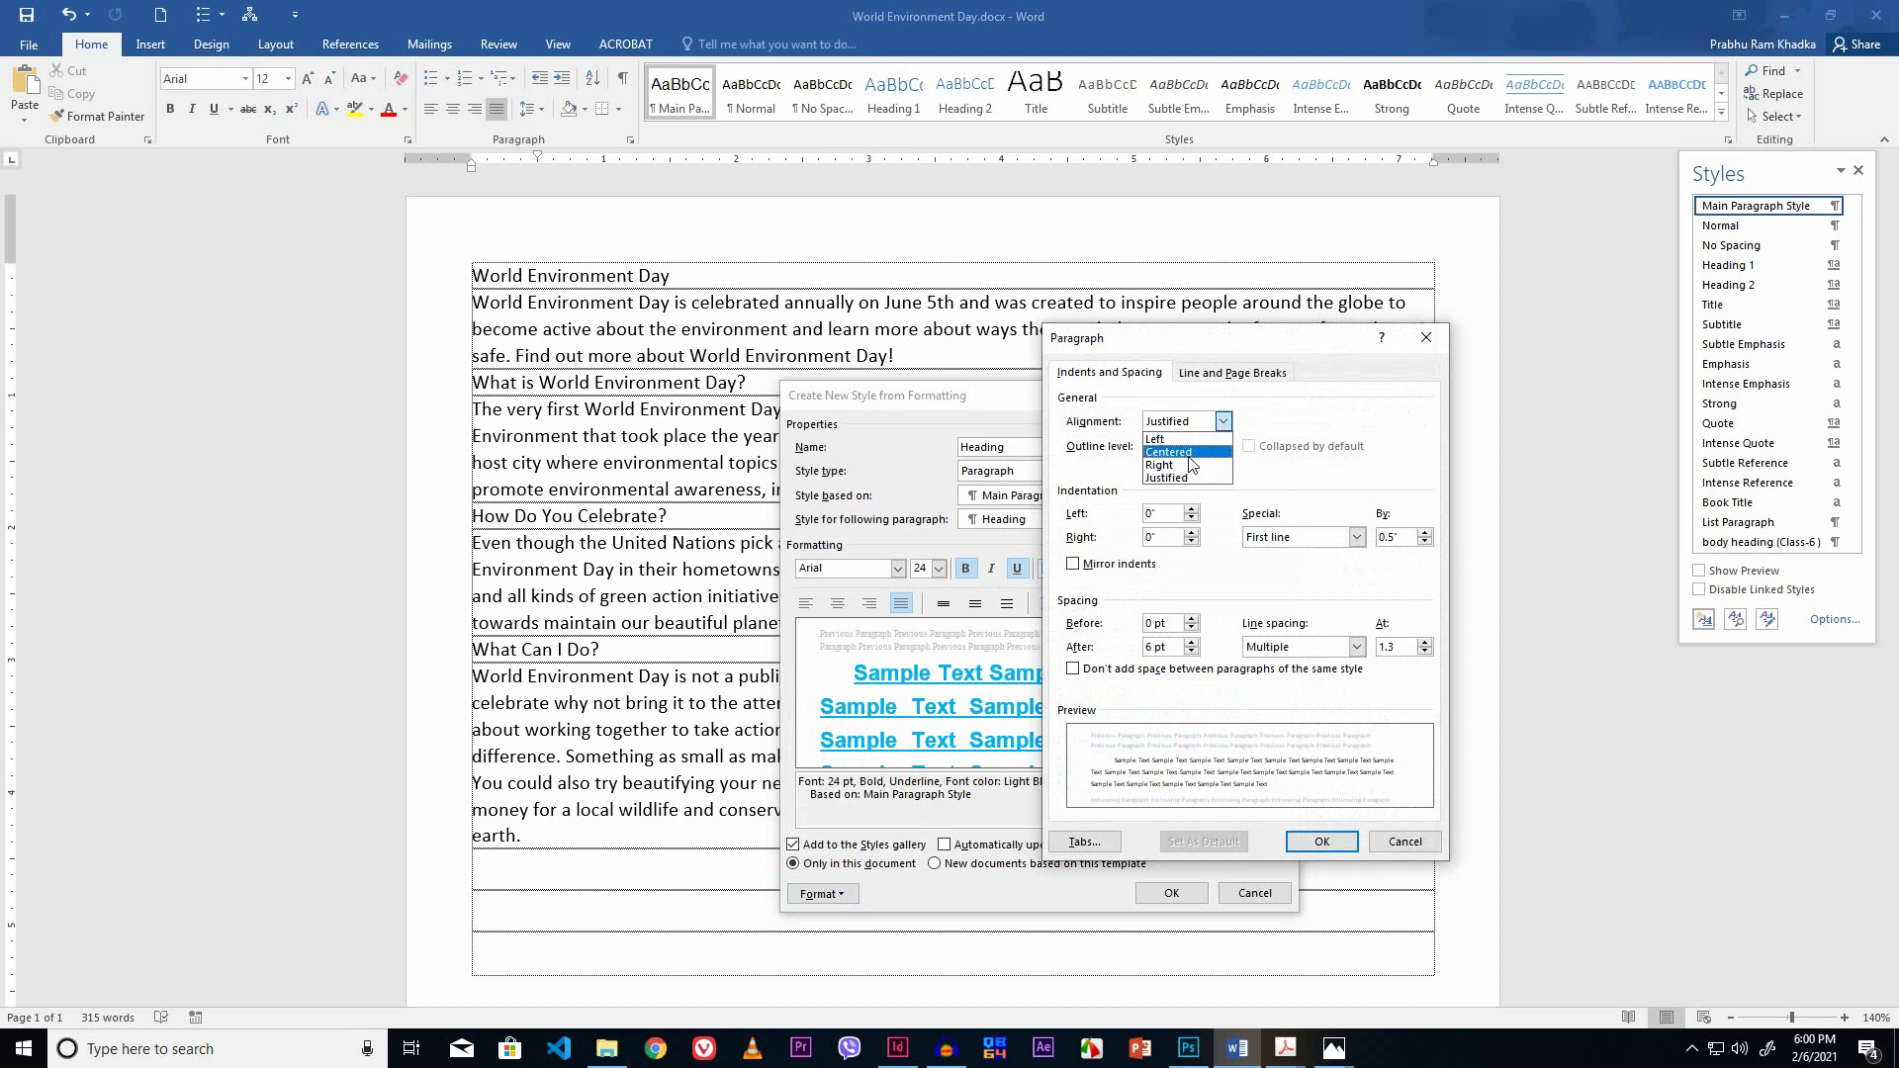
left_click(1177, 452)
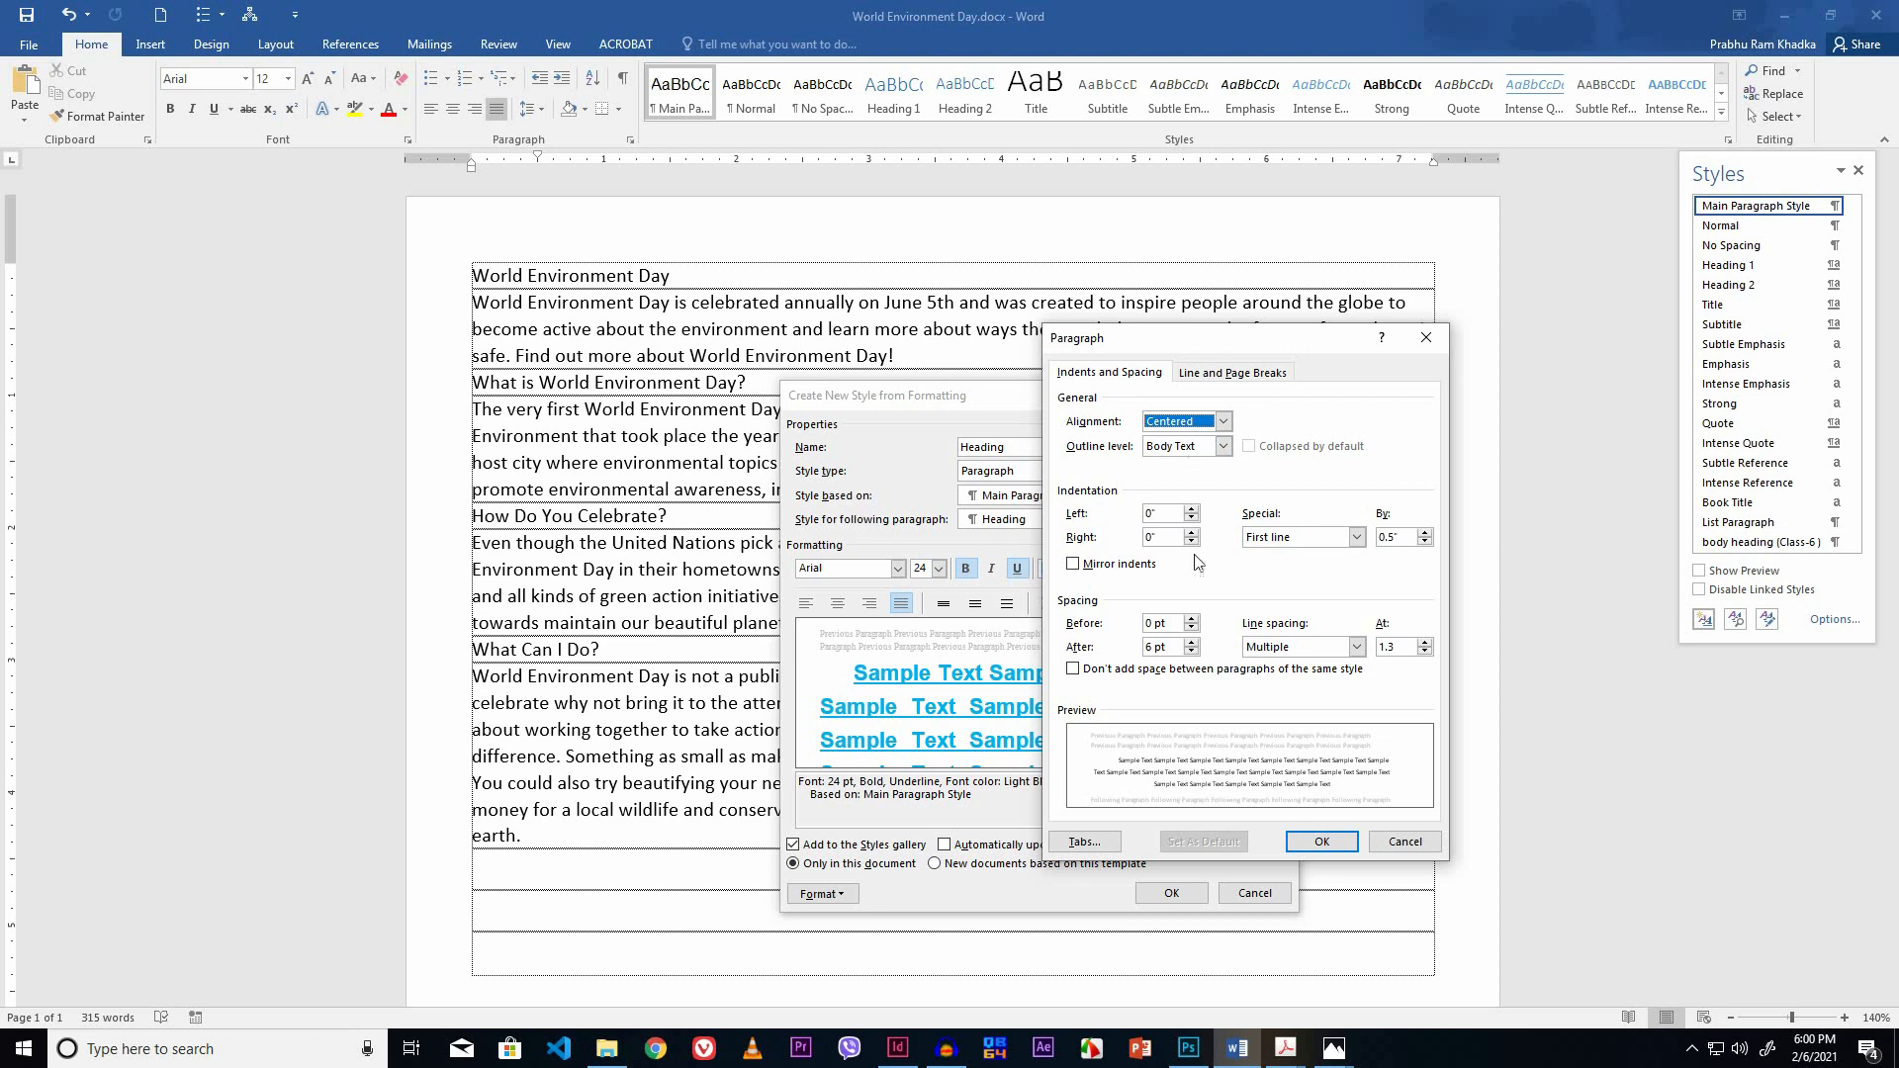
Set the Heading style's spacing after to 12 pt with Single line spacing and save the style
left_click(1192, 642)
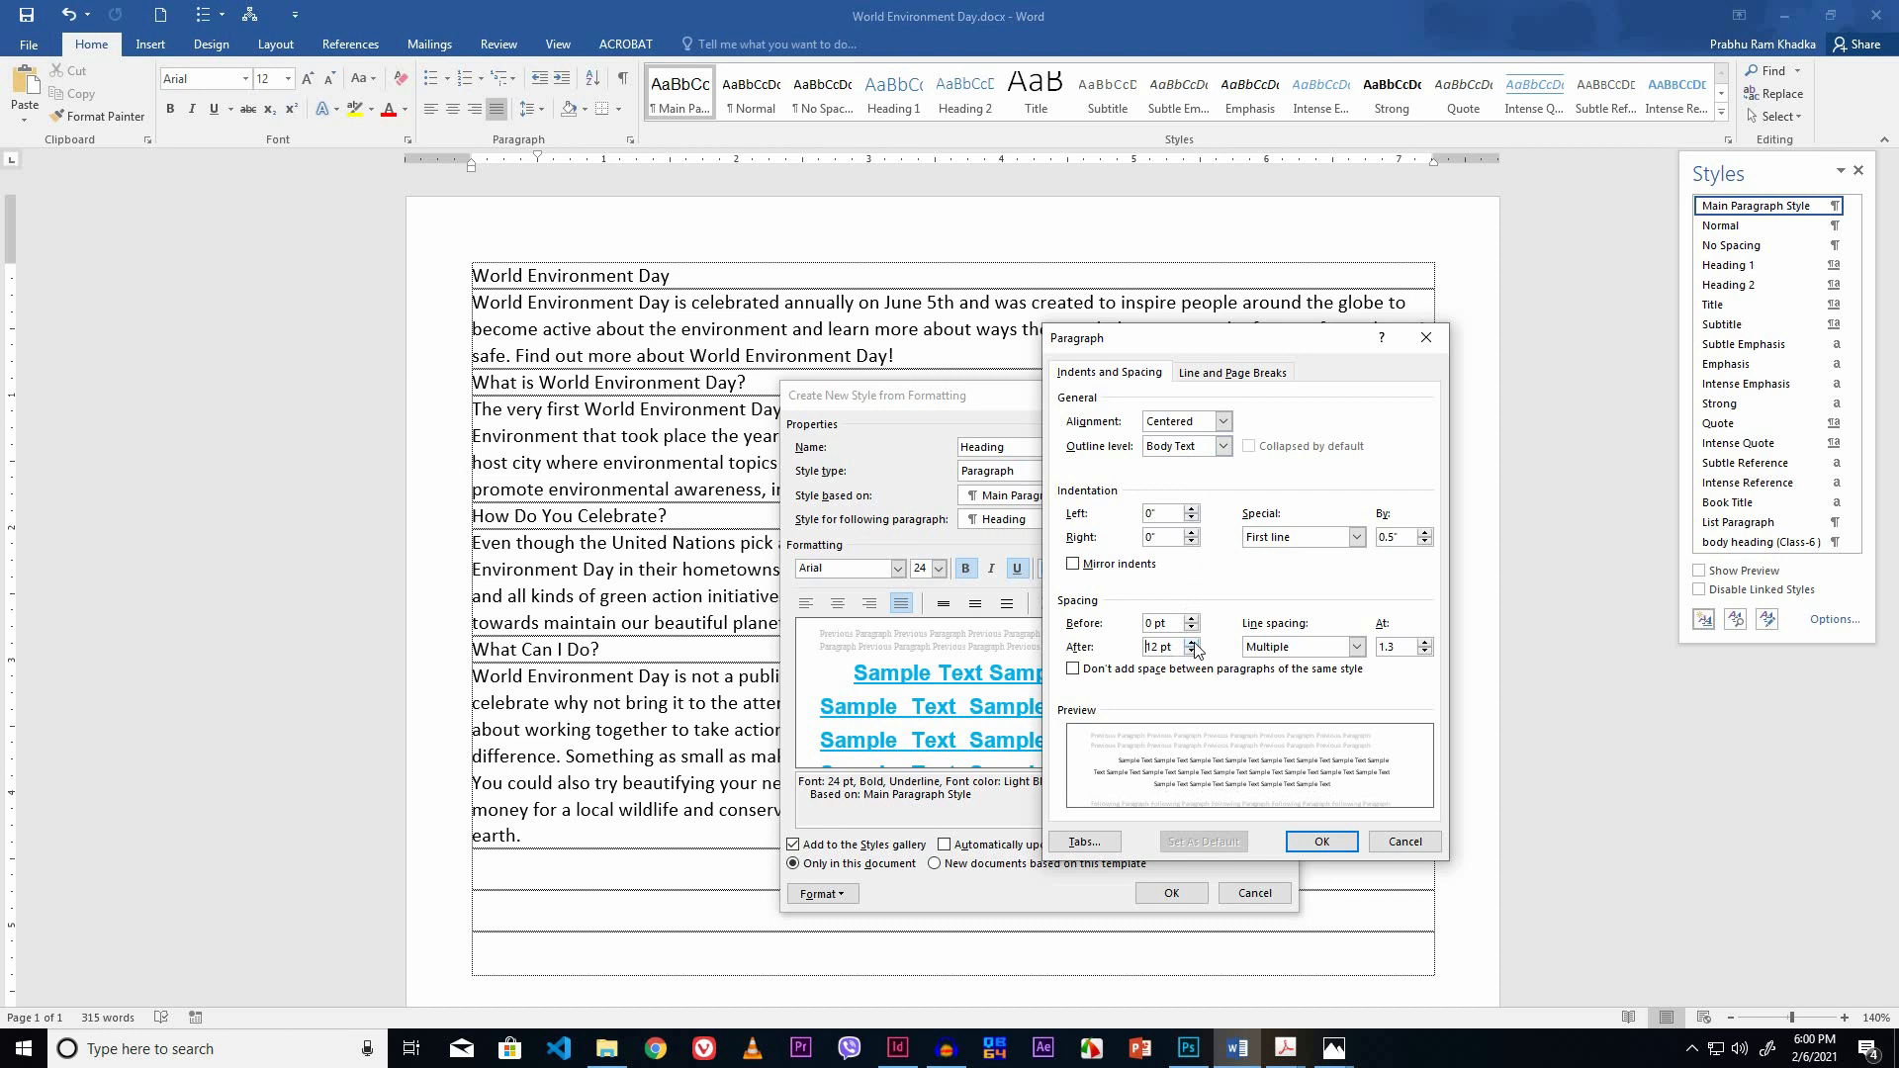
left_click(1358, 648)
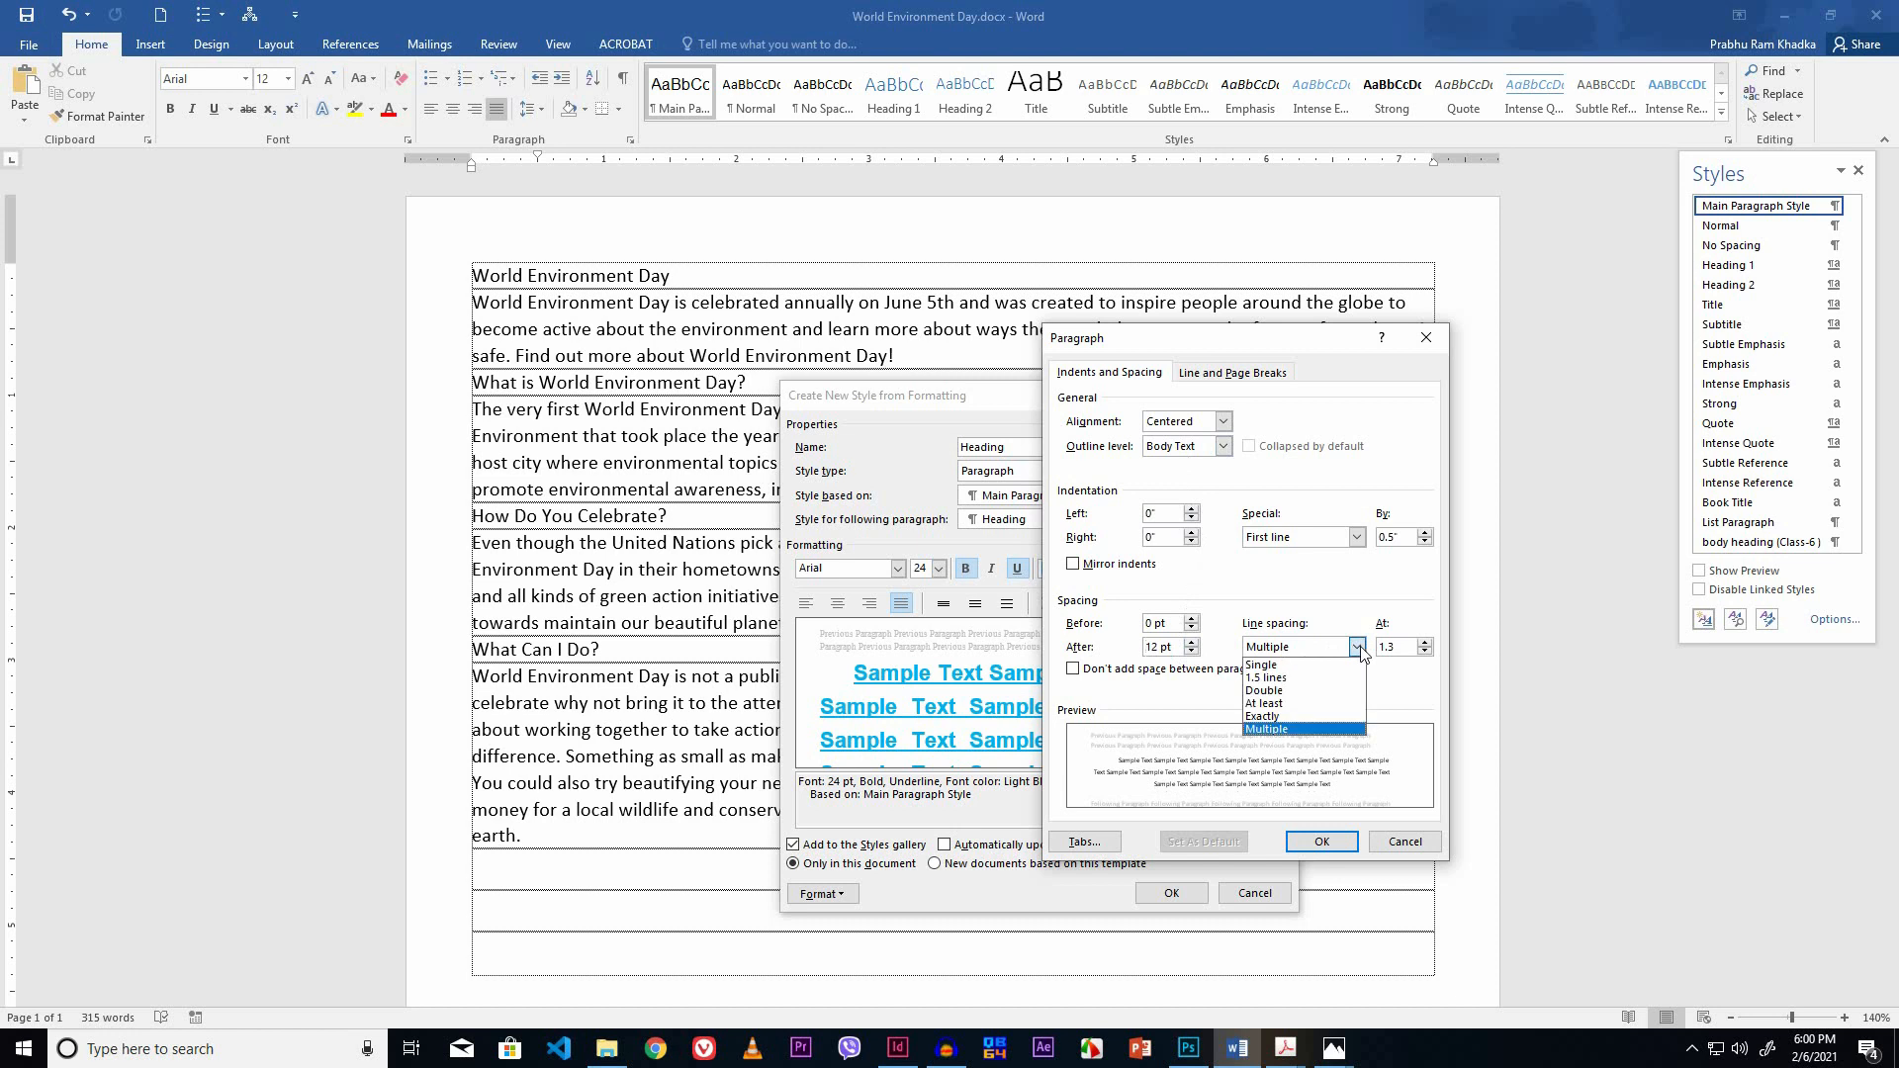
left_click(1266, 666)
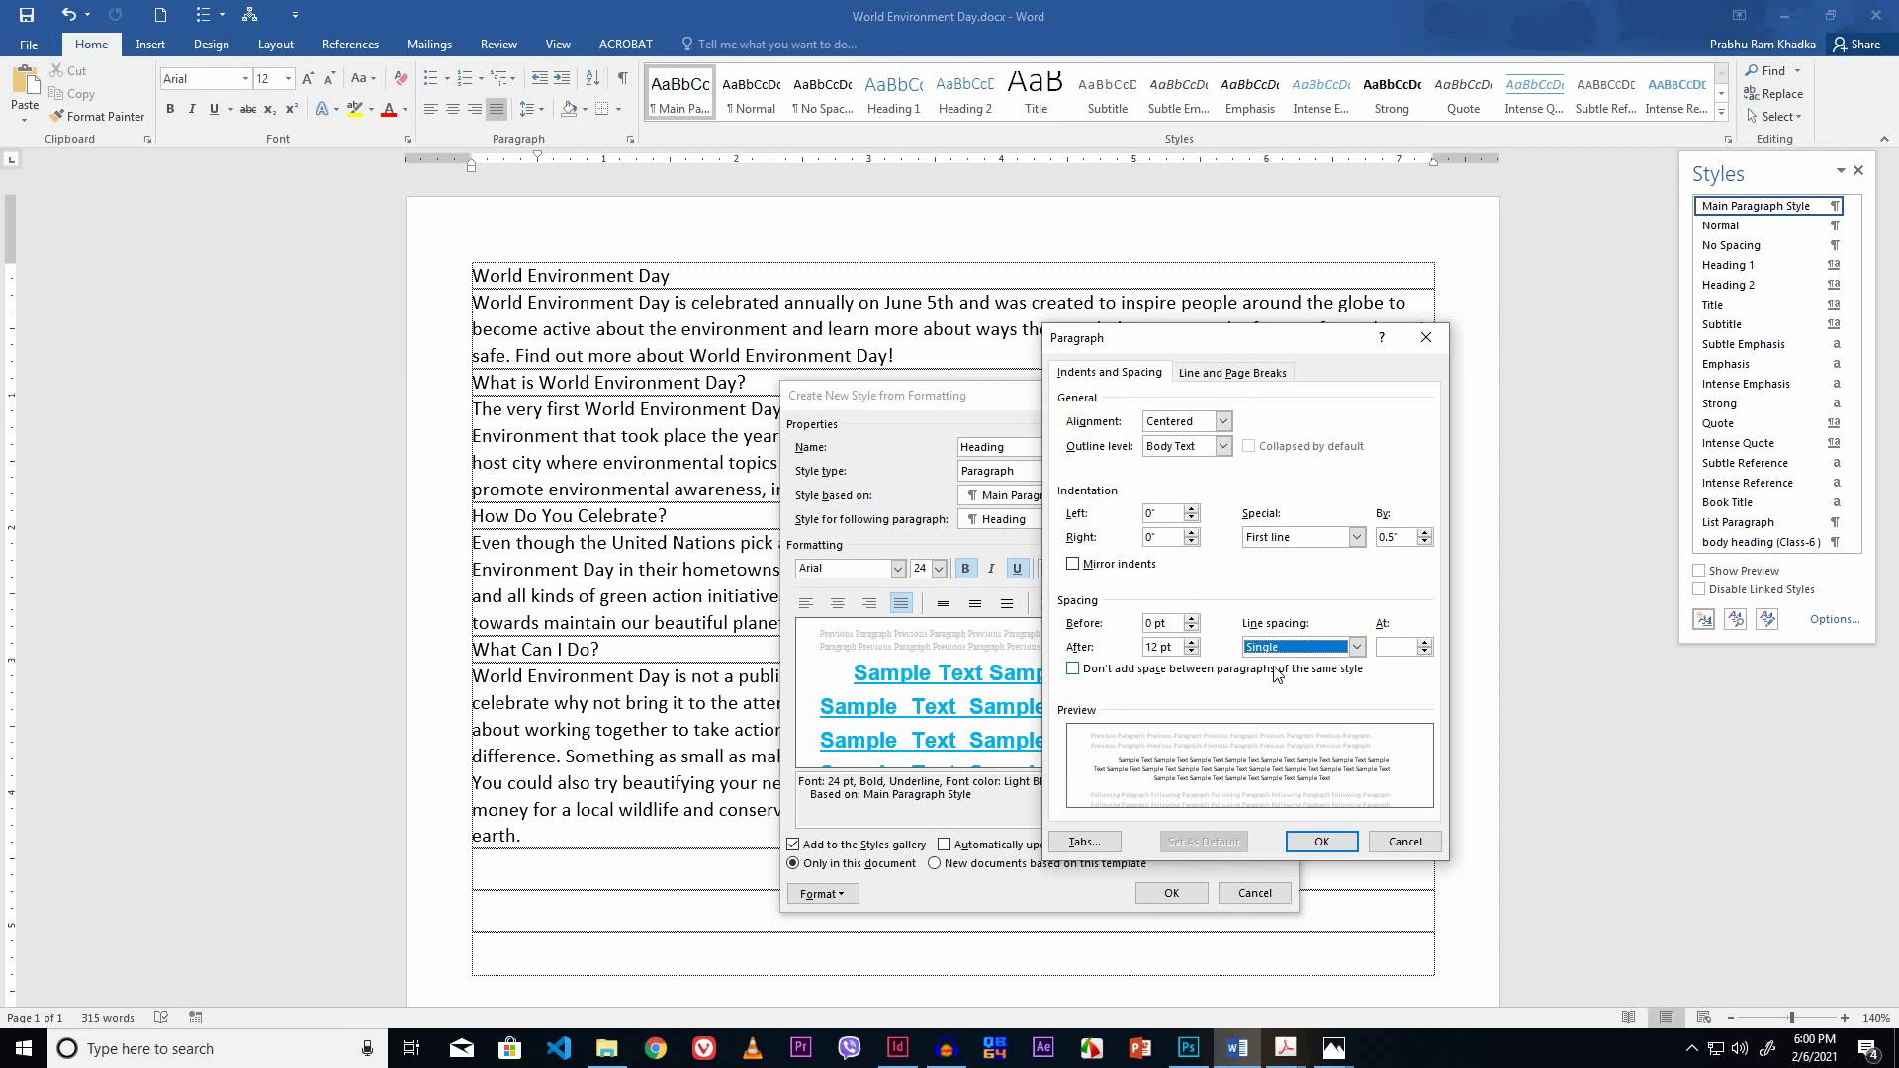
left_click(1326, 844)
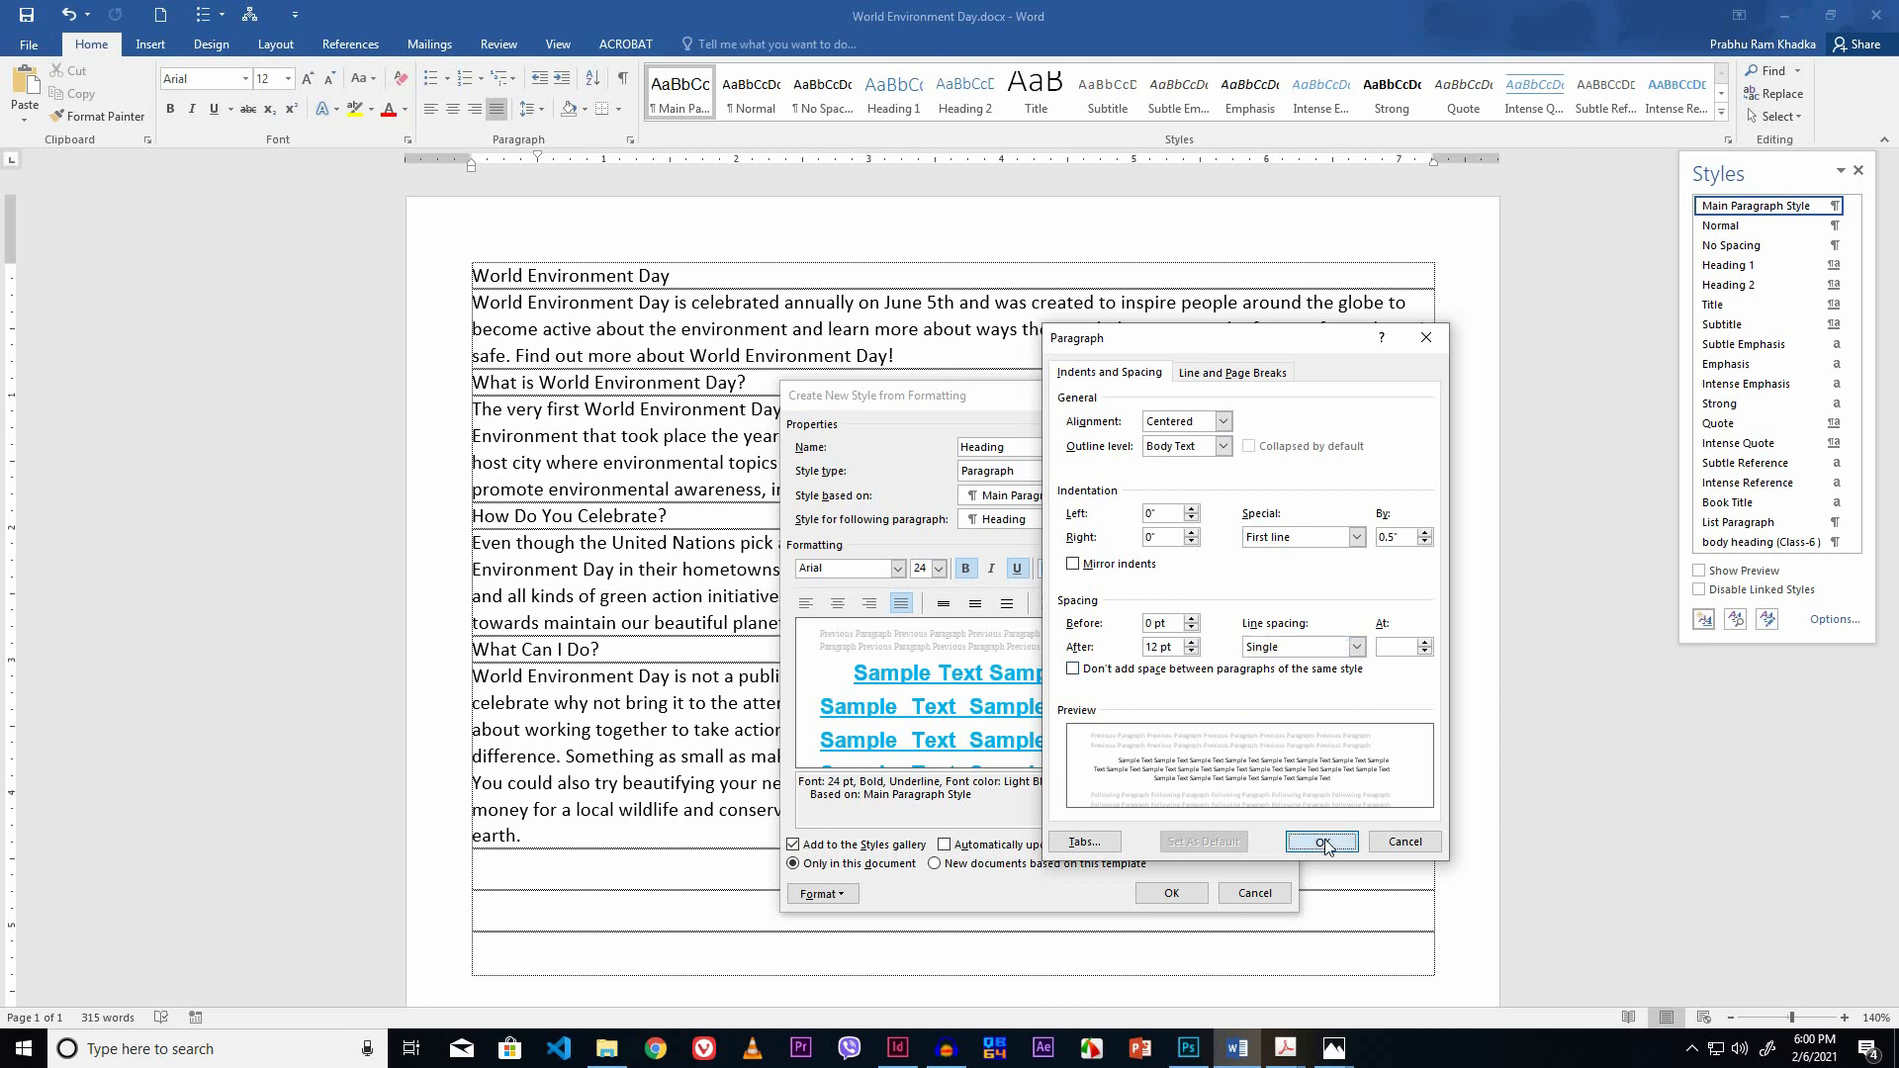
left_click(1163, 893)
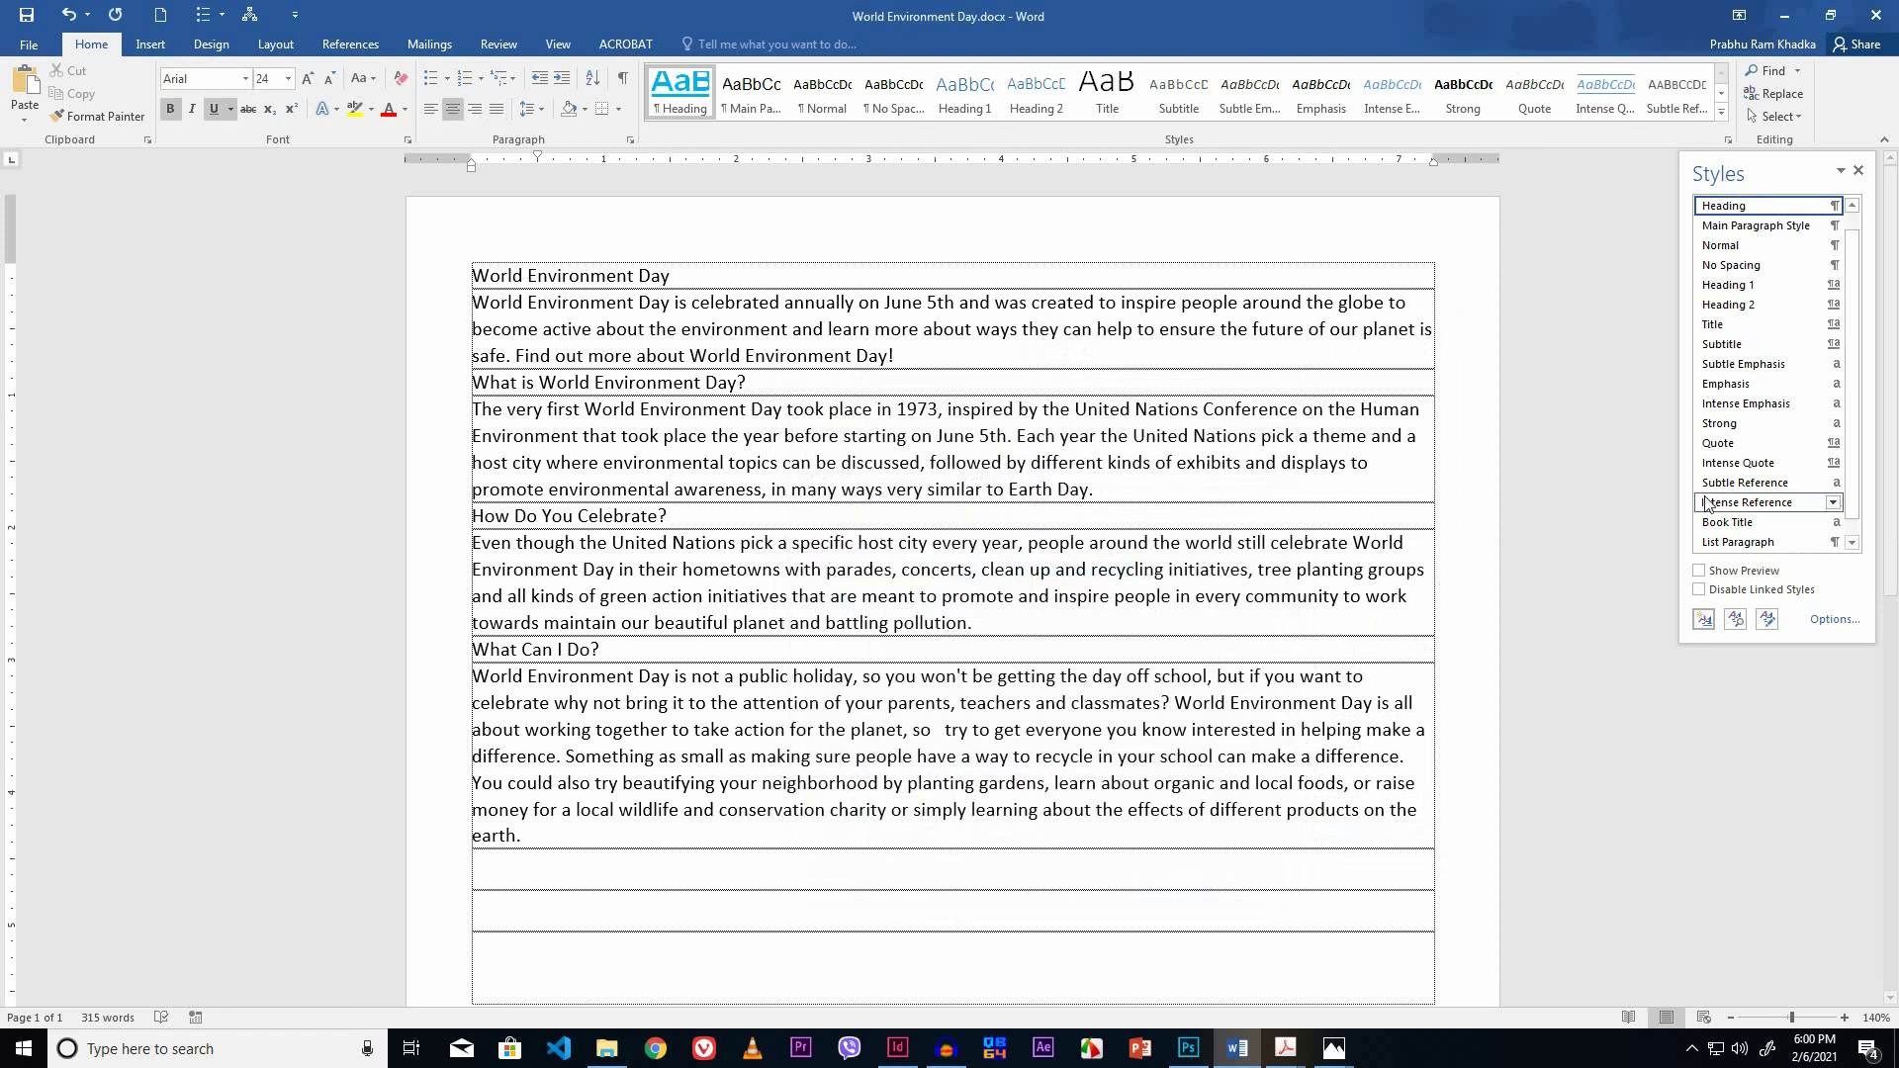
Start another new paragraph style named "Subheading" using the Arial font
mouse_move(1704, 210)
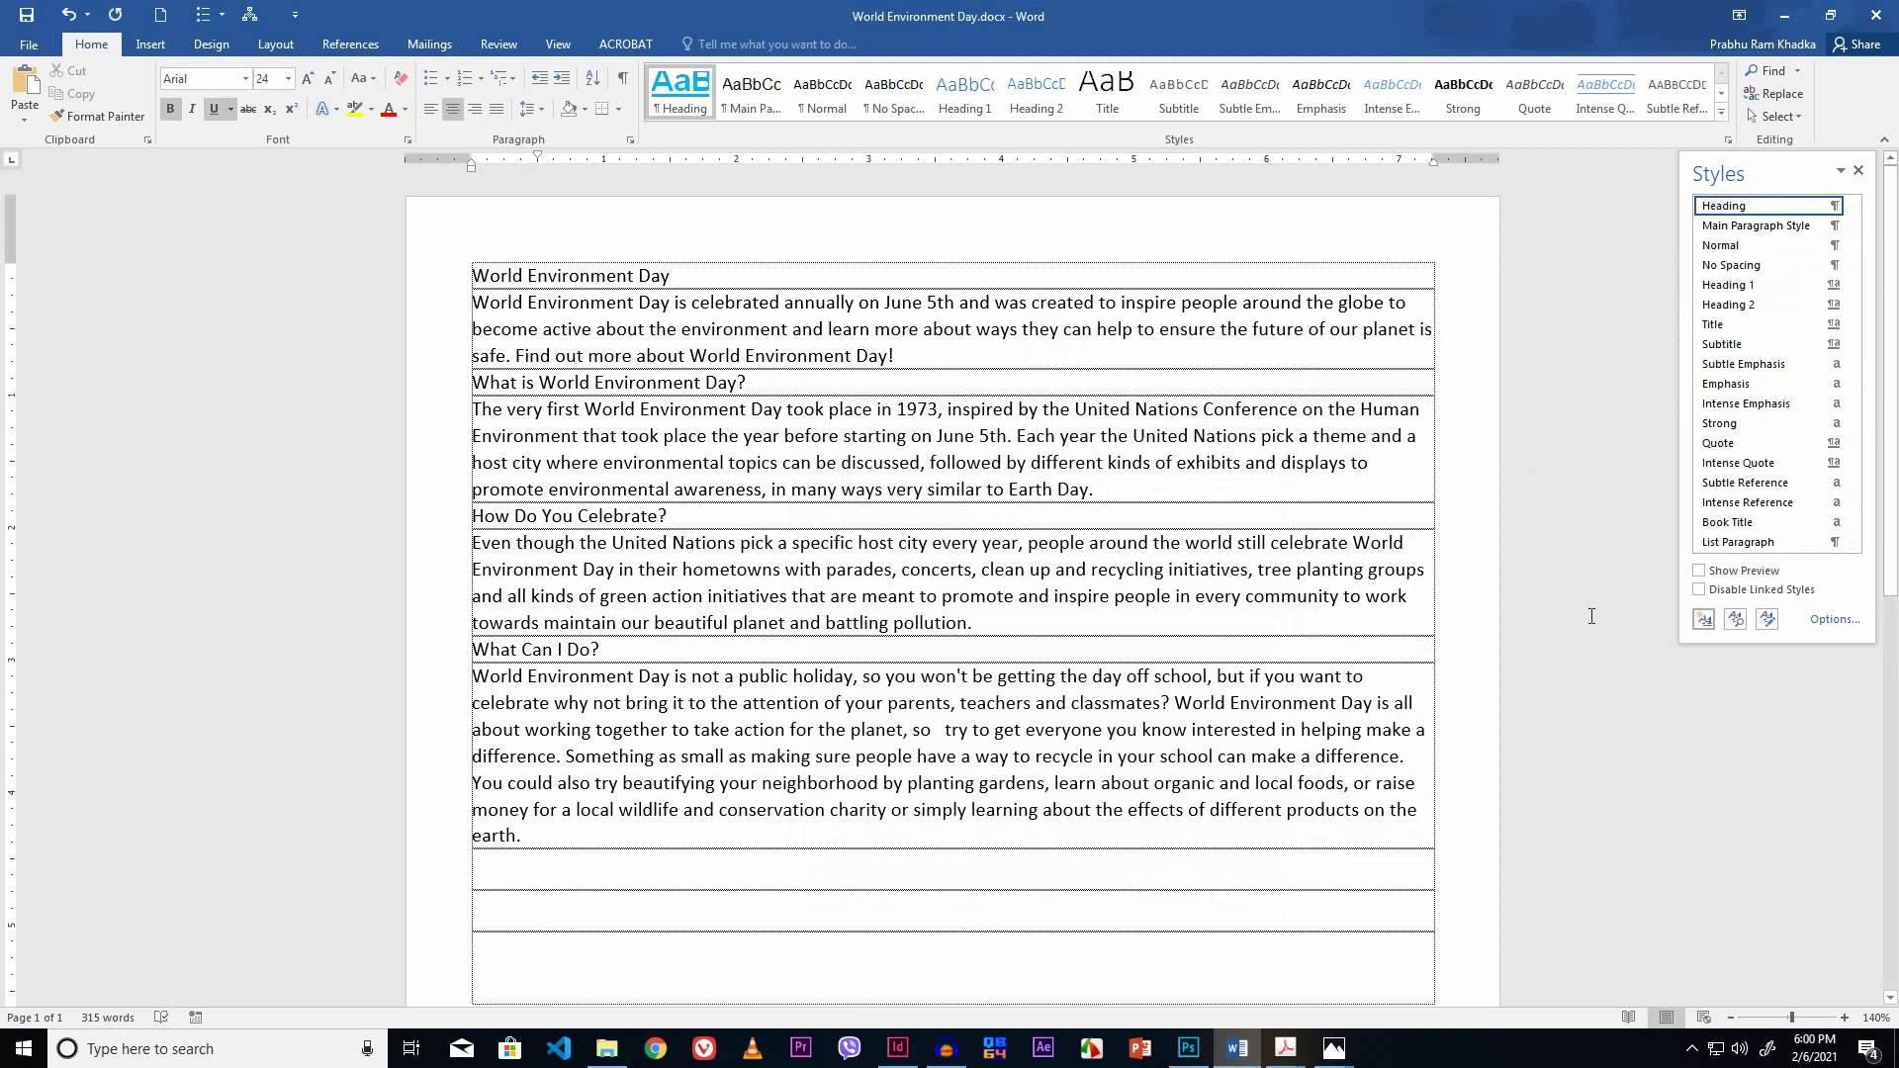
left_click(1705, 627)
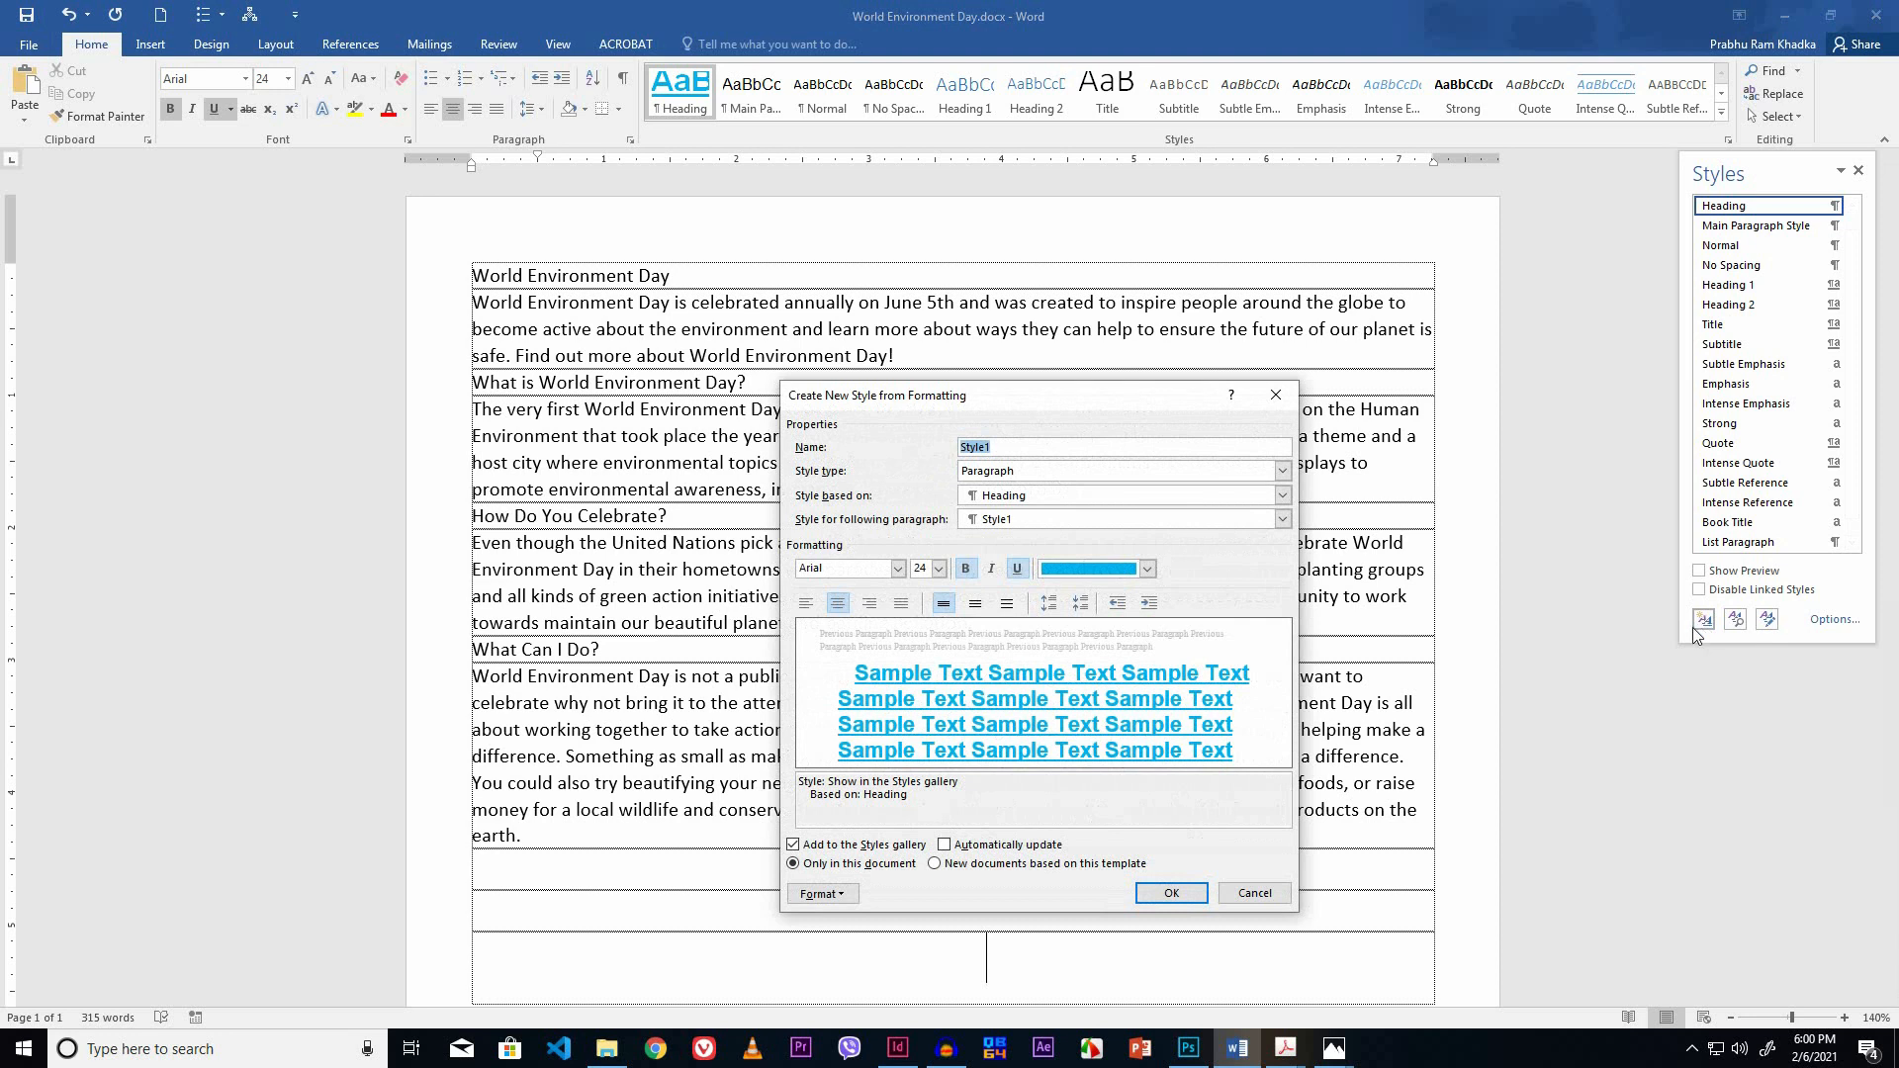
type("Subheading")
left_click(898, 569)
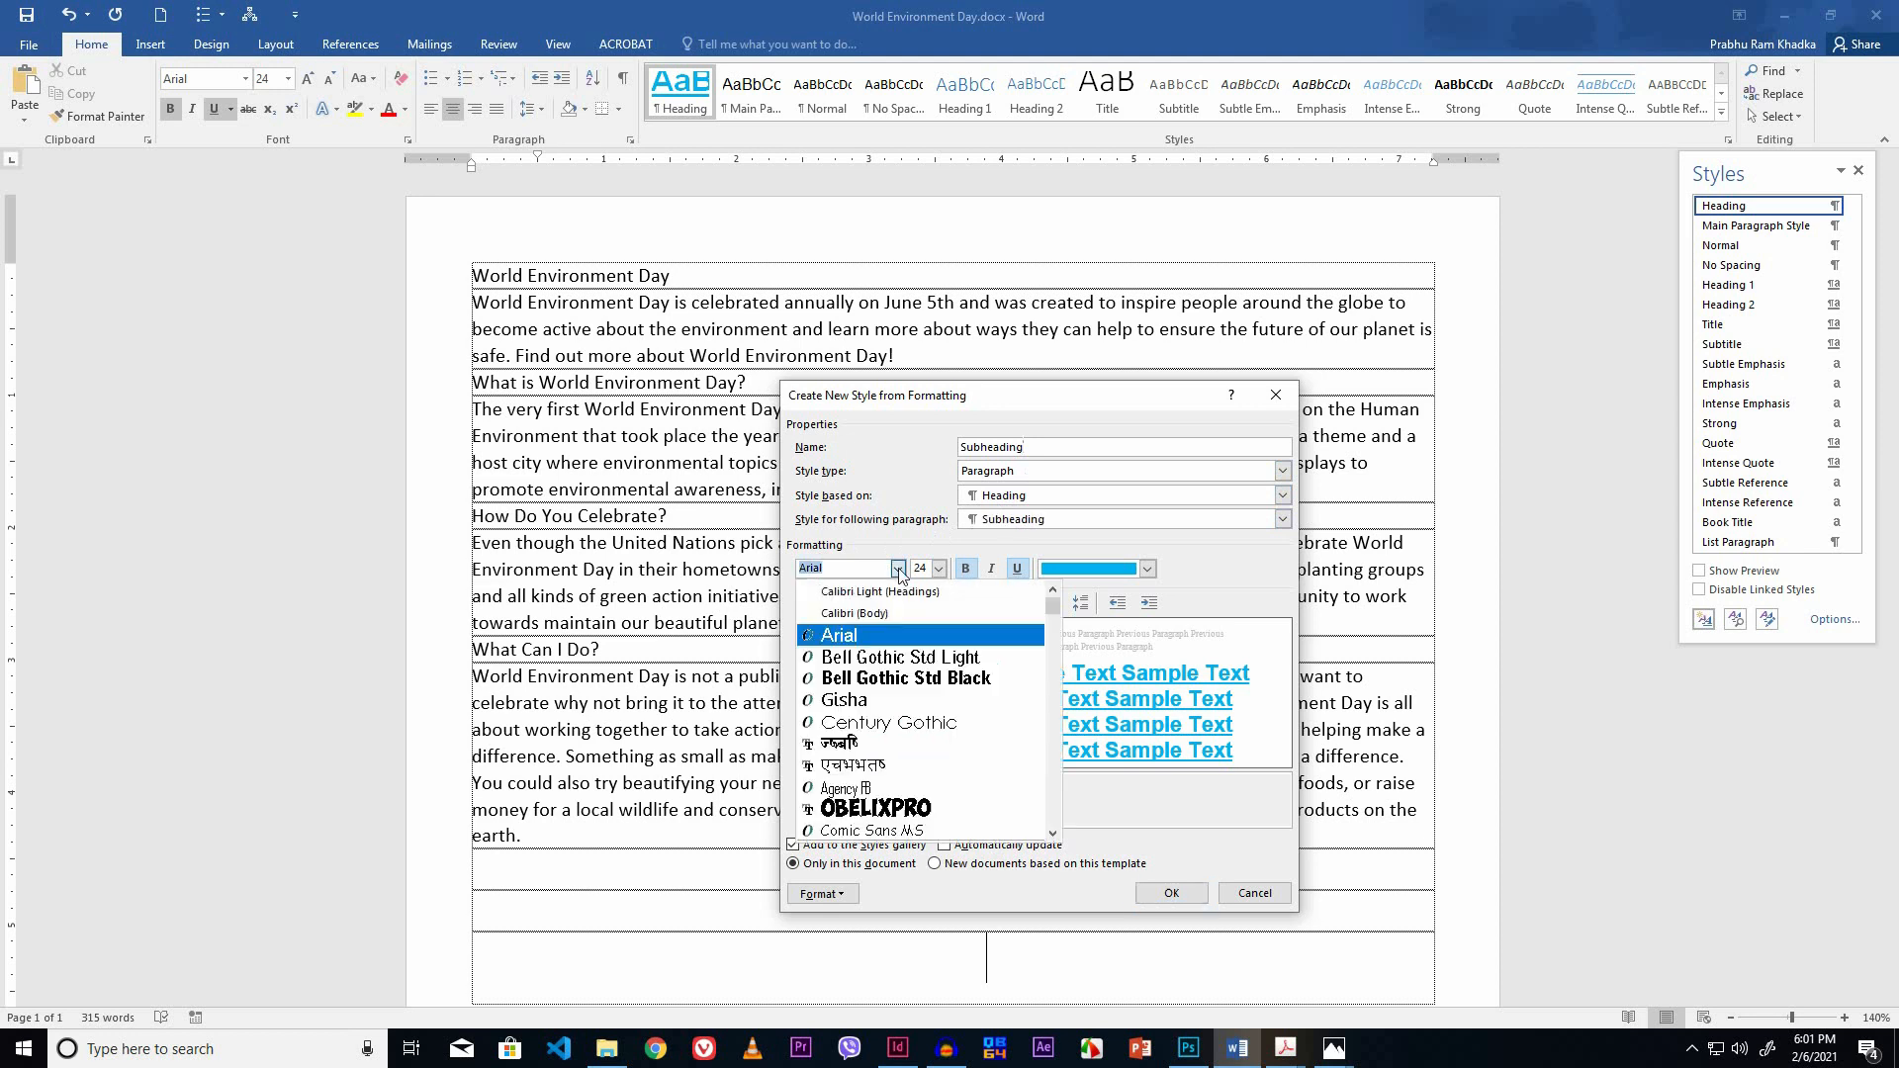
left_click(853, 636)
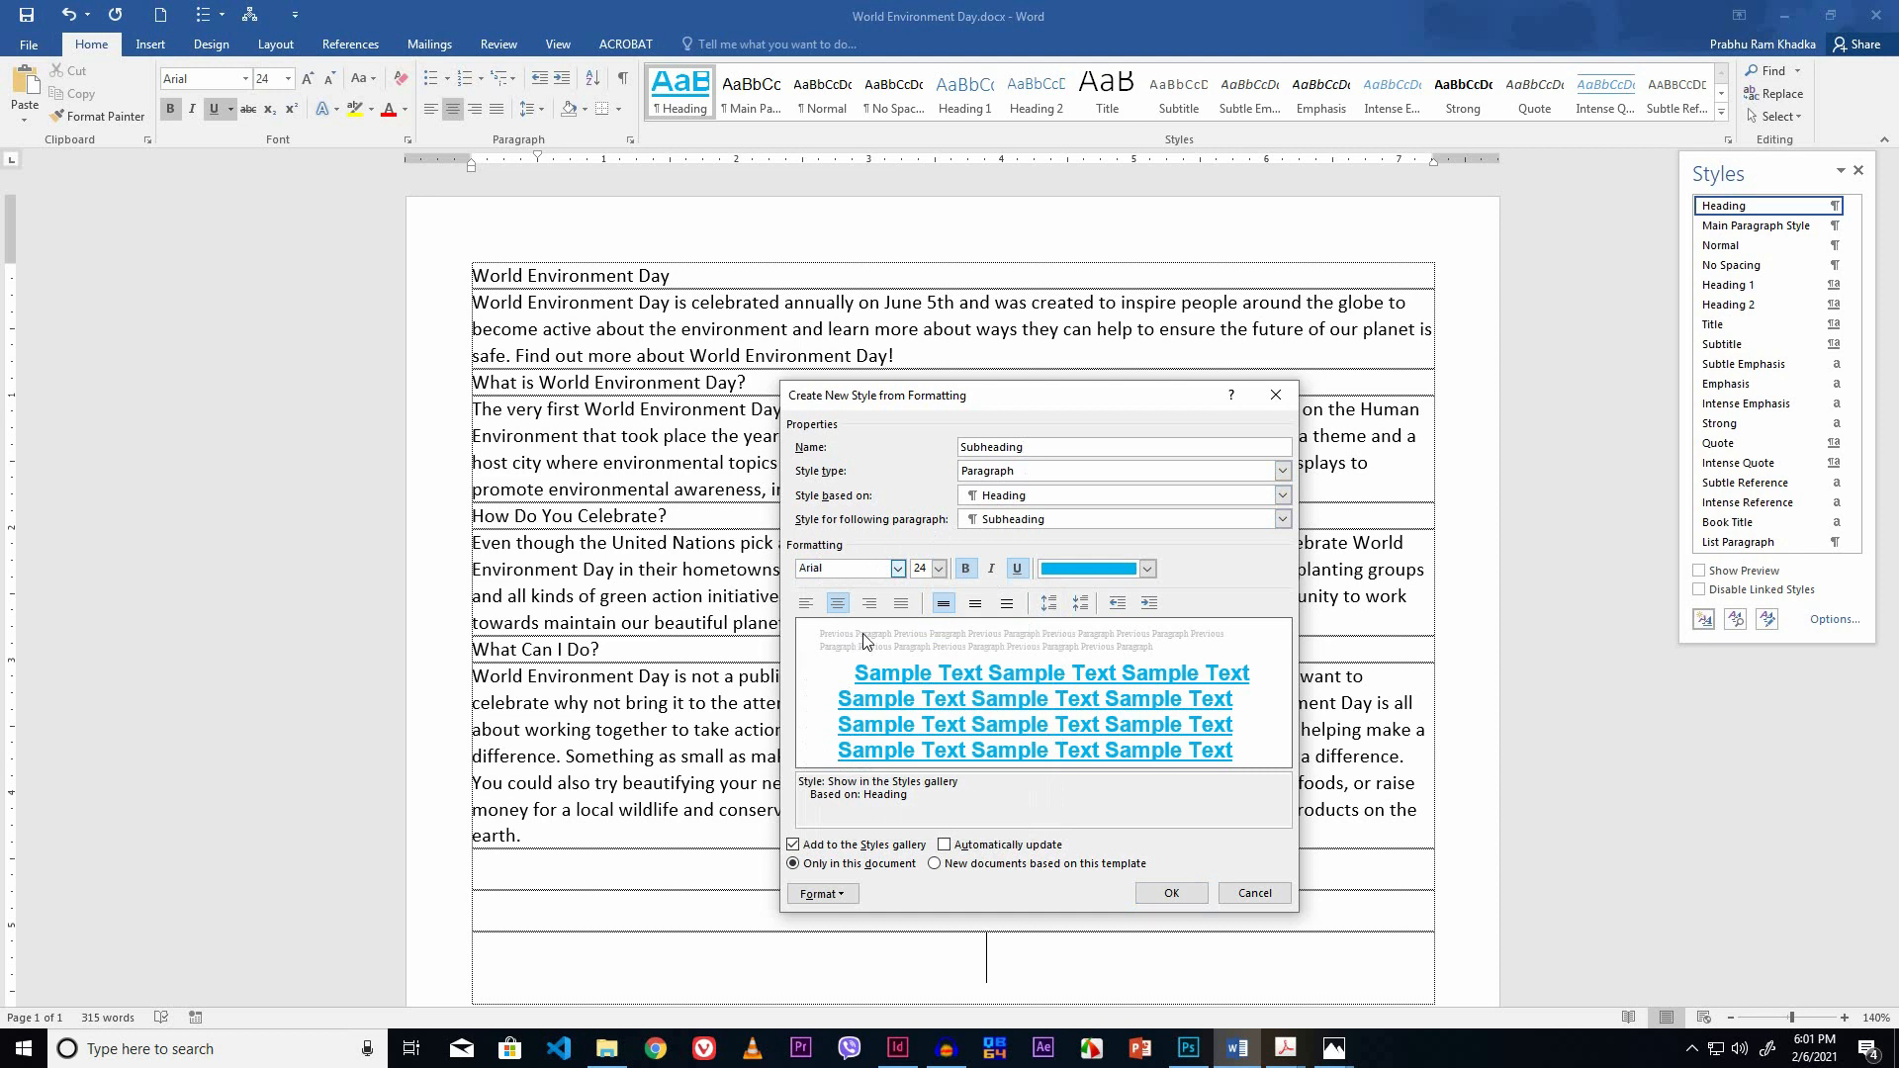
Set the Subheading style's font size to 13 pt and its font color to Light Blue
left_click(939, 569)
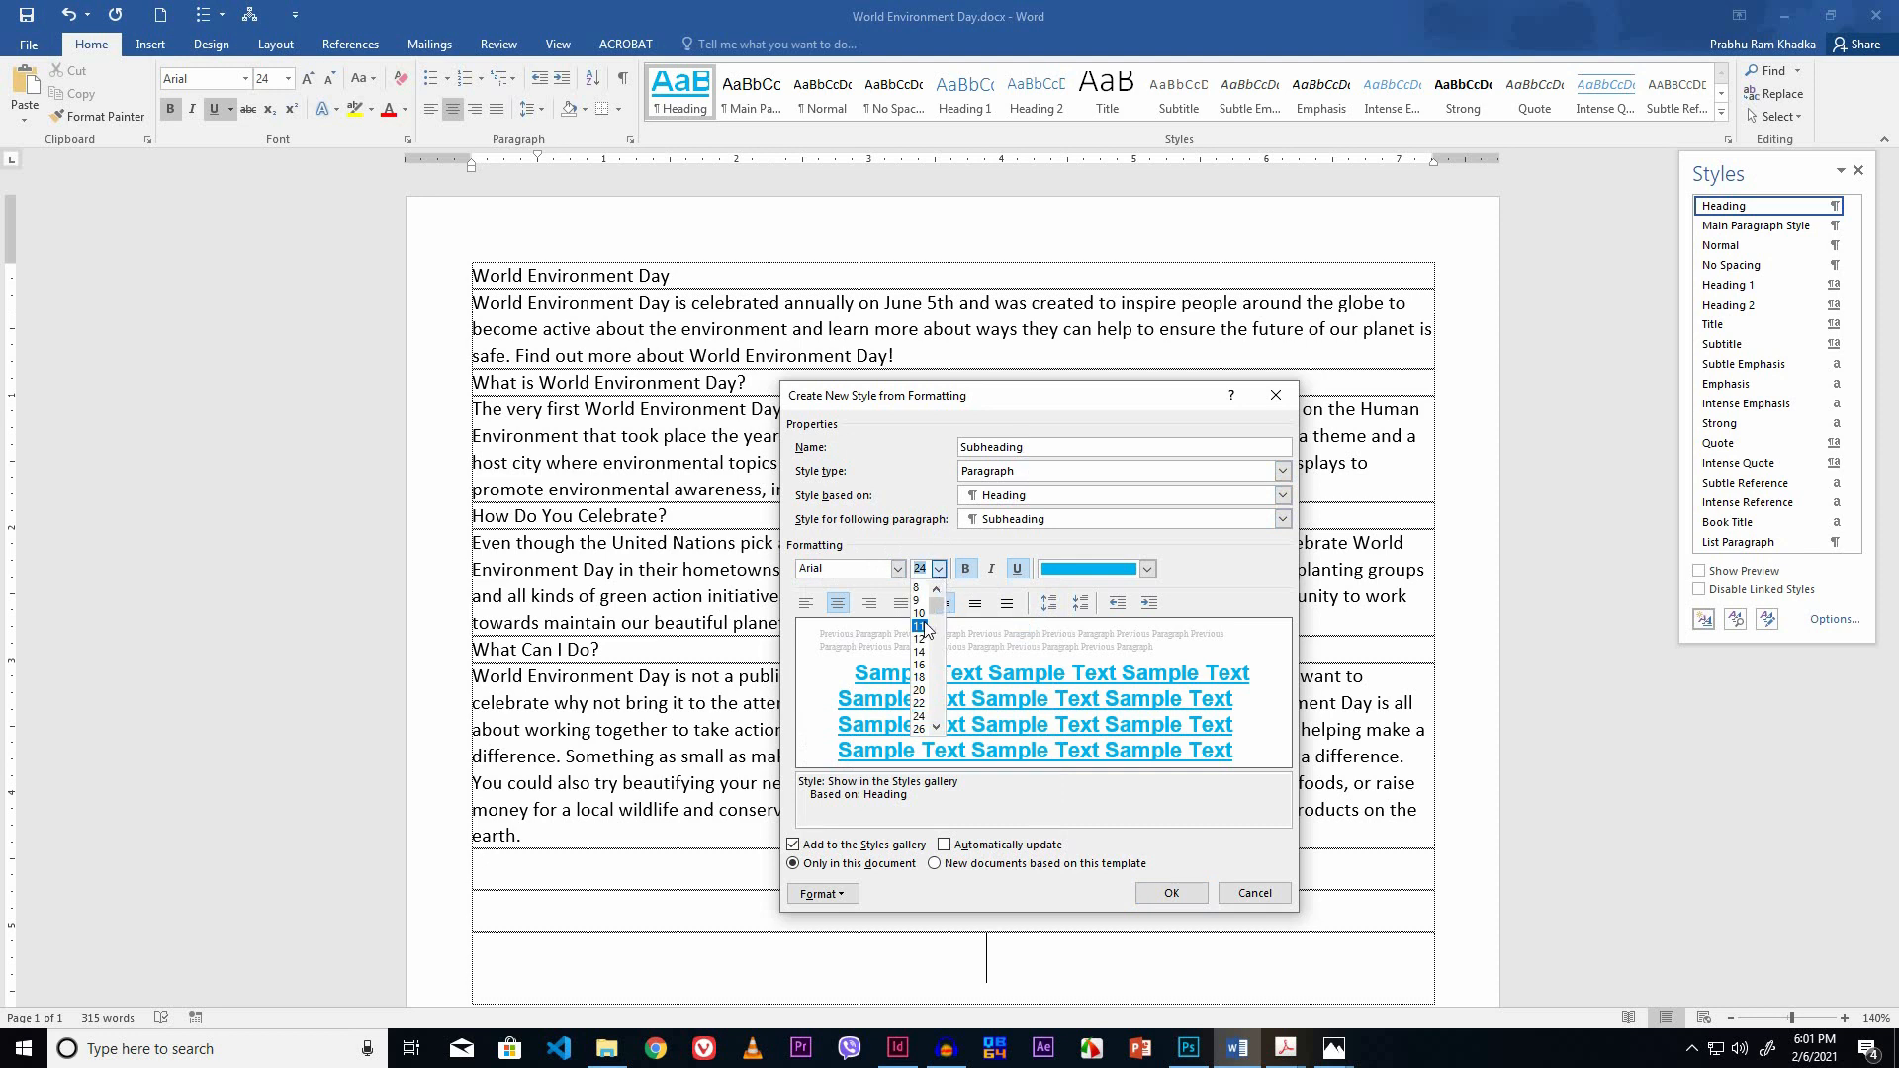
left_click(928, 572)
double_click(928, 572)
type("13")
left_click(1147, 571)
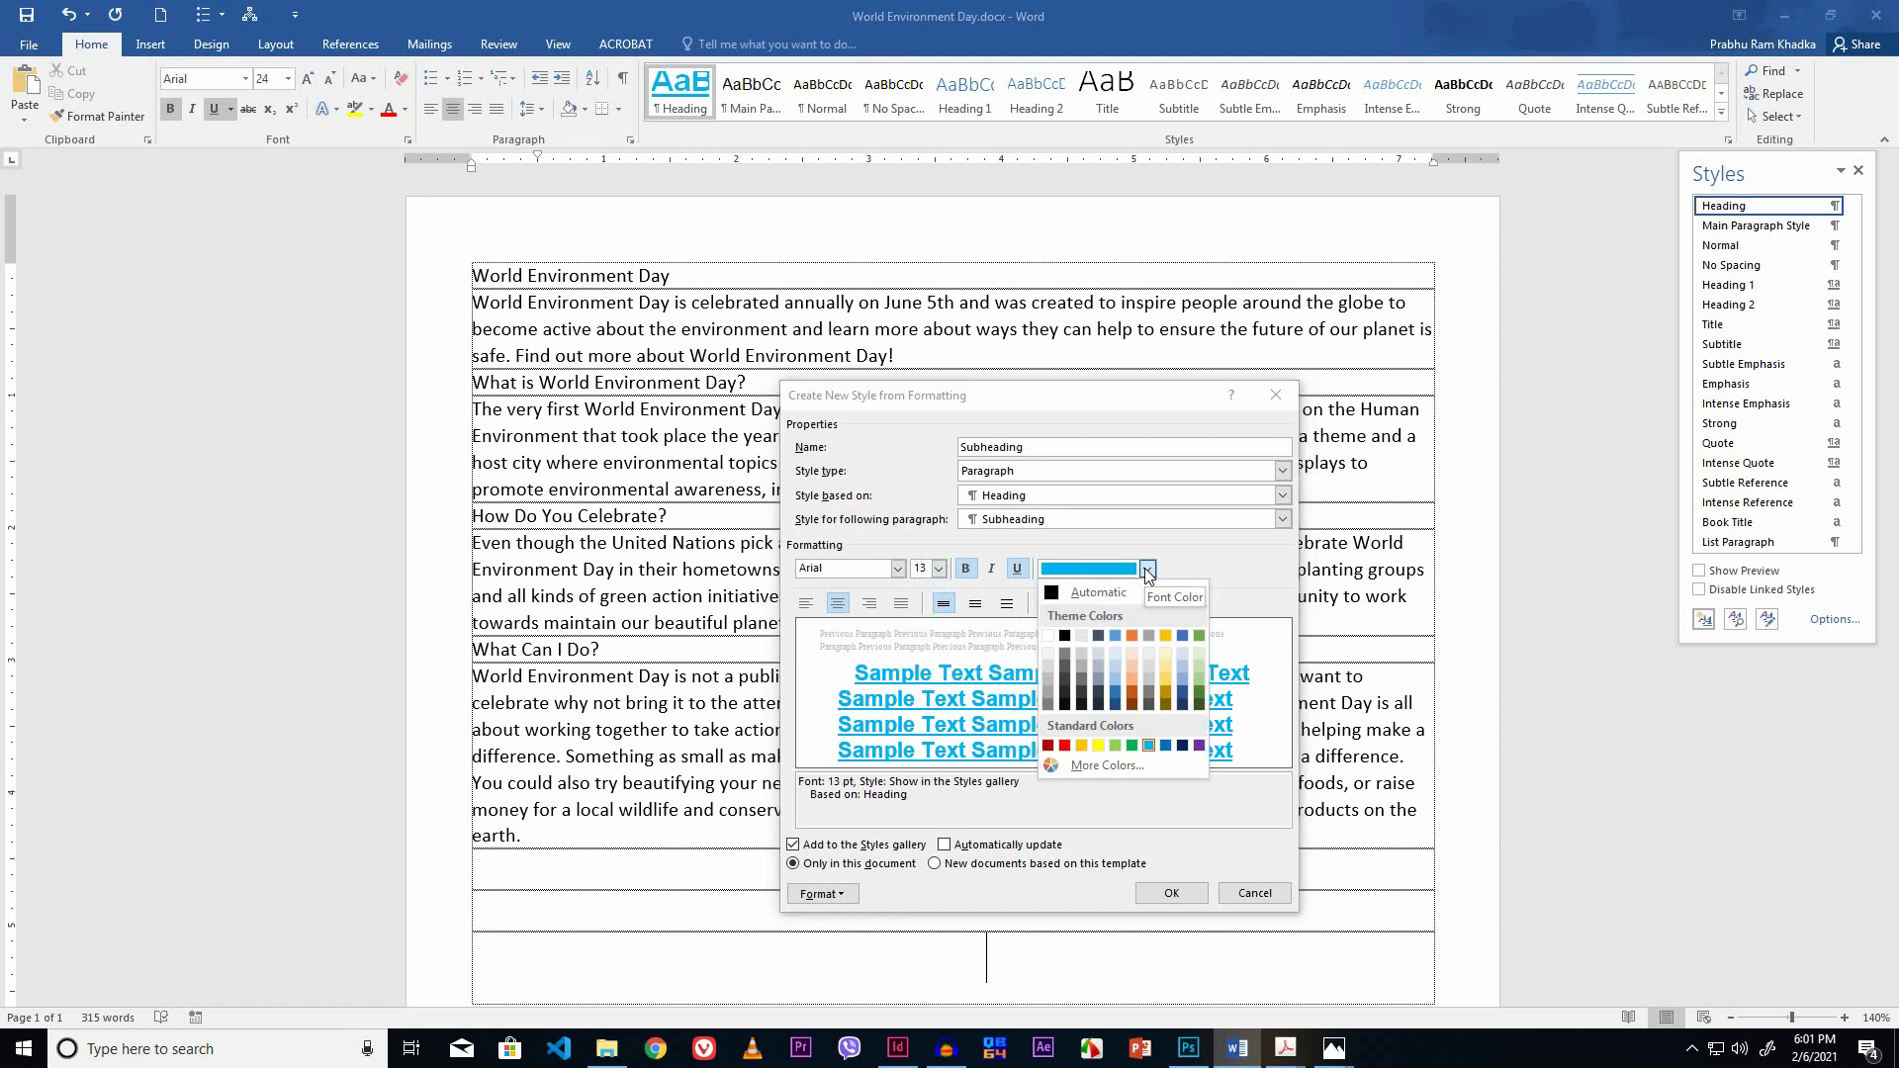
left_click(1148, 748)
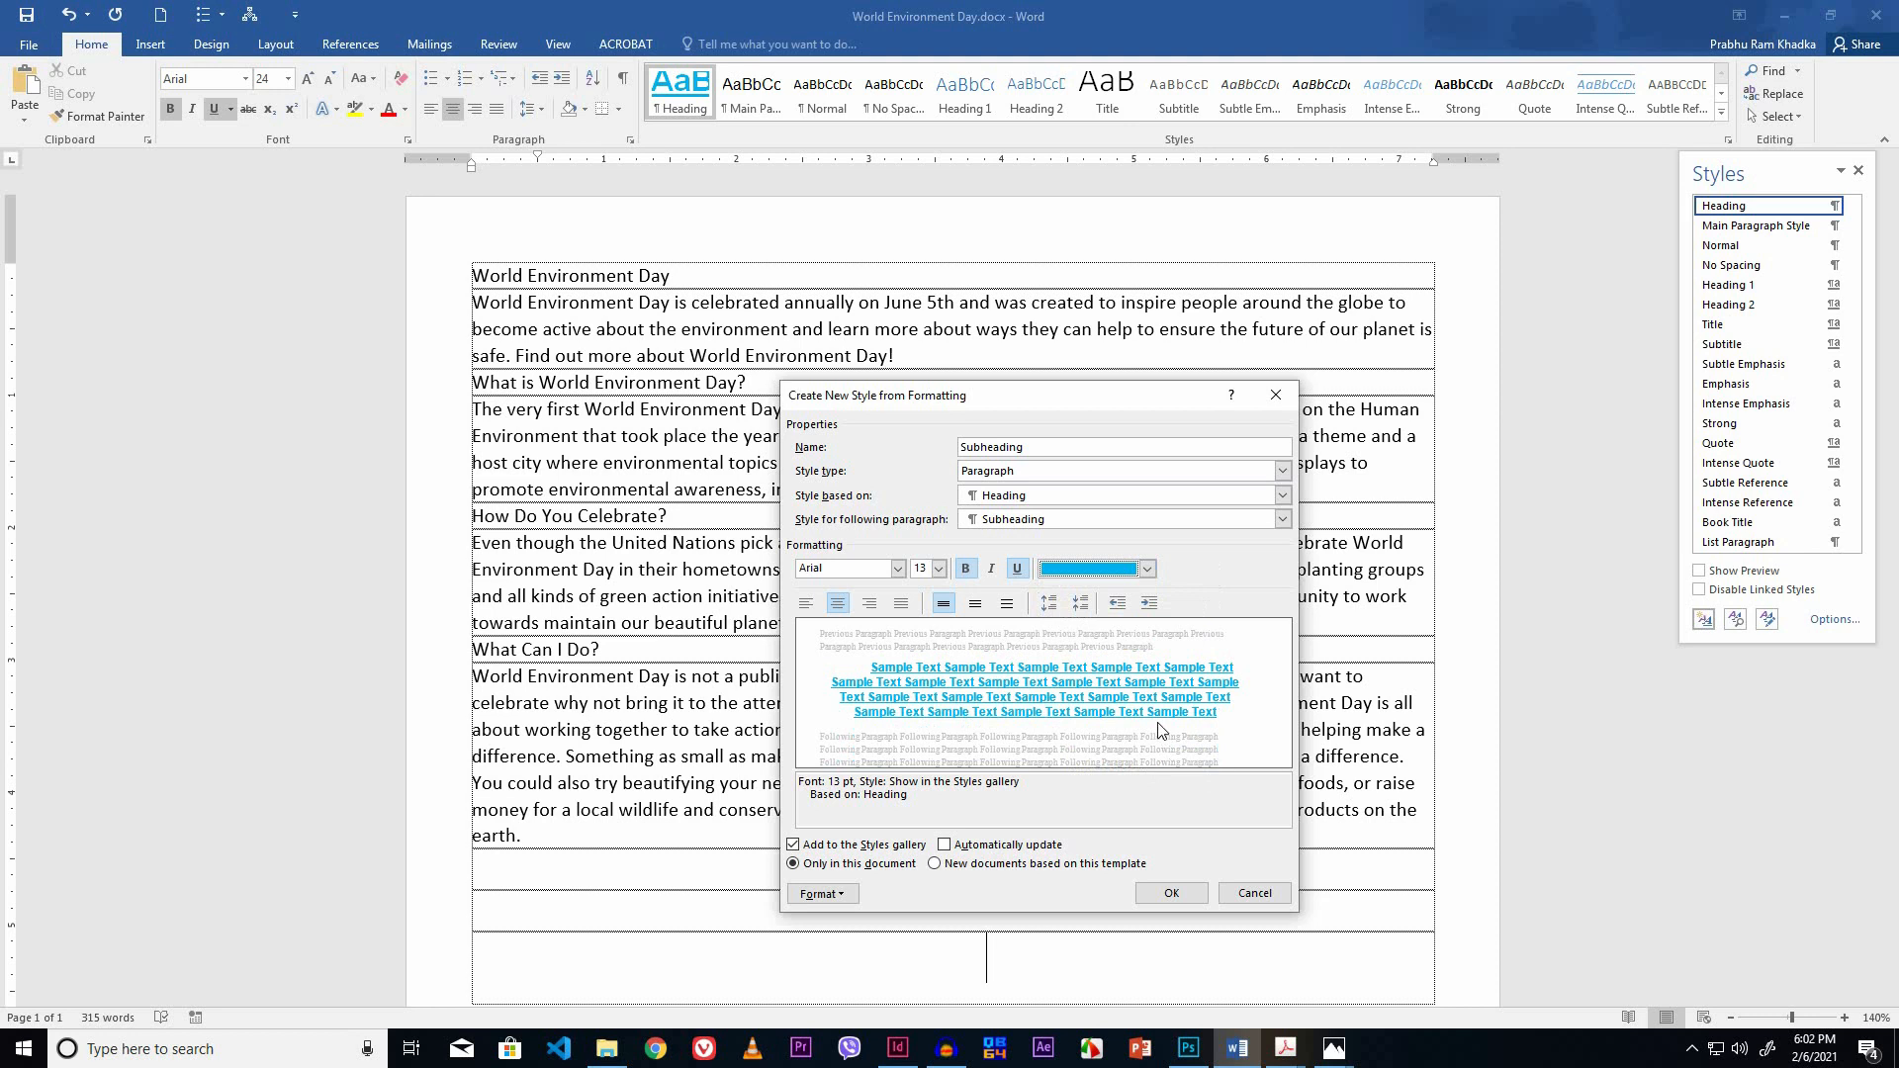
Set the Subheading style's paragraph alignment to Left, with 6 pt spacing before and 6 pt after
left_click(847, 896)
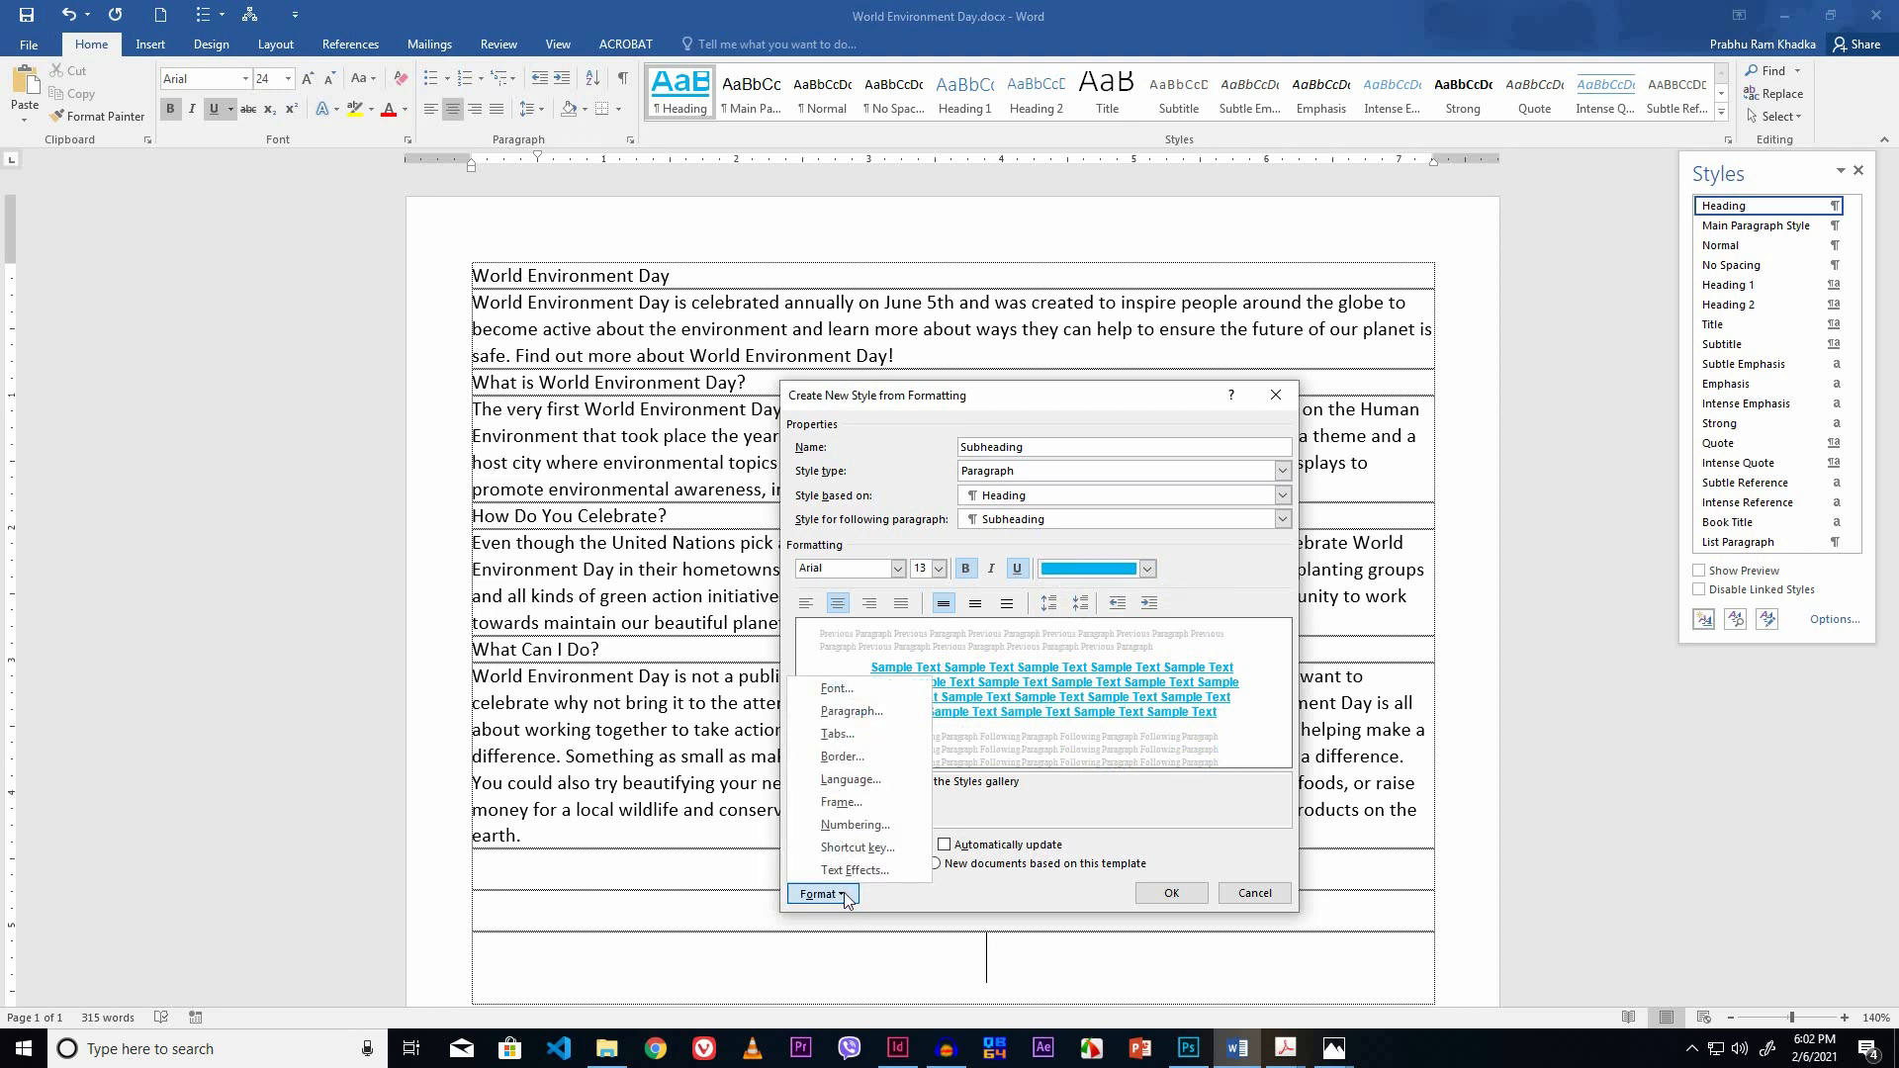
left_click(852, 713)
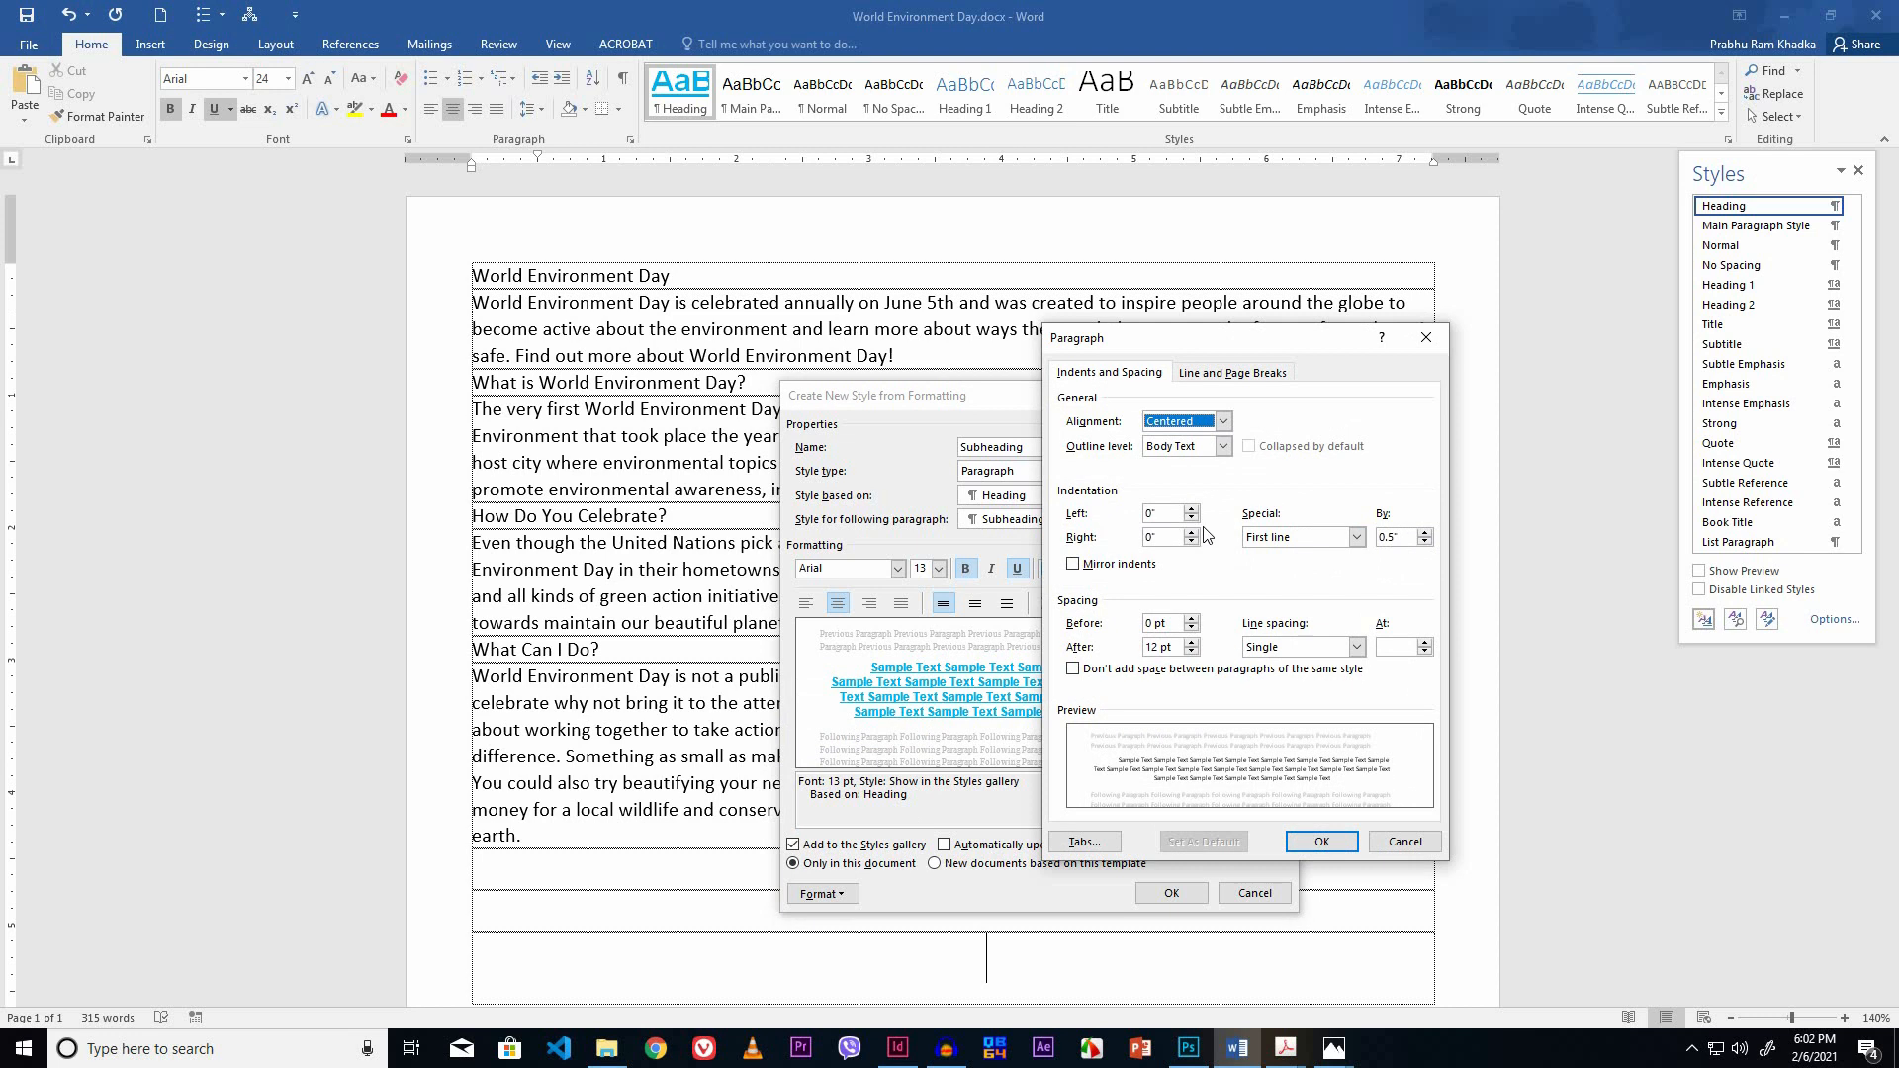
left_click(1223, 424)
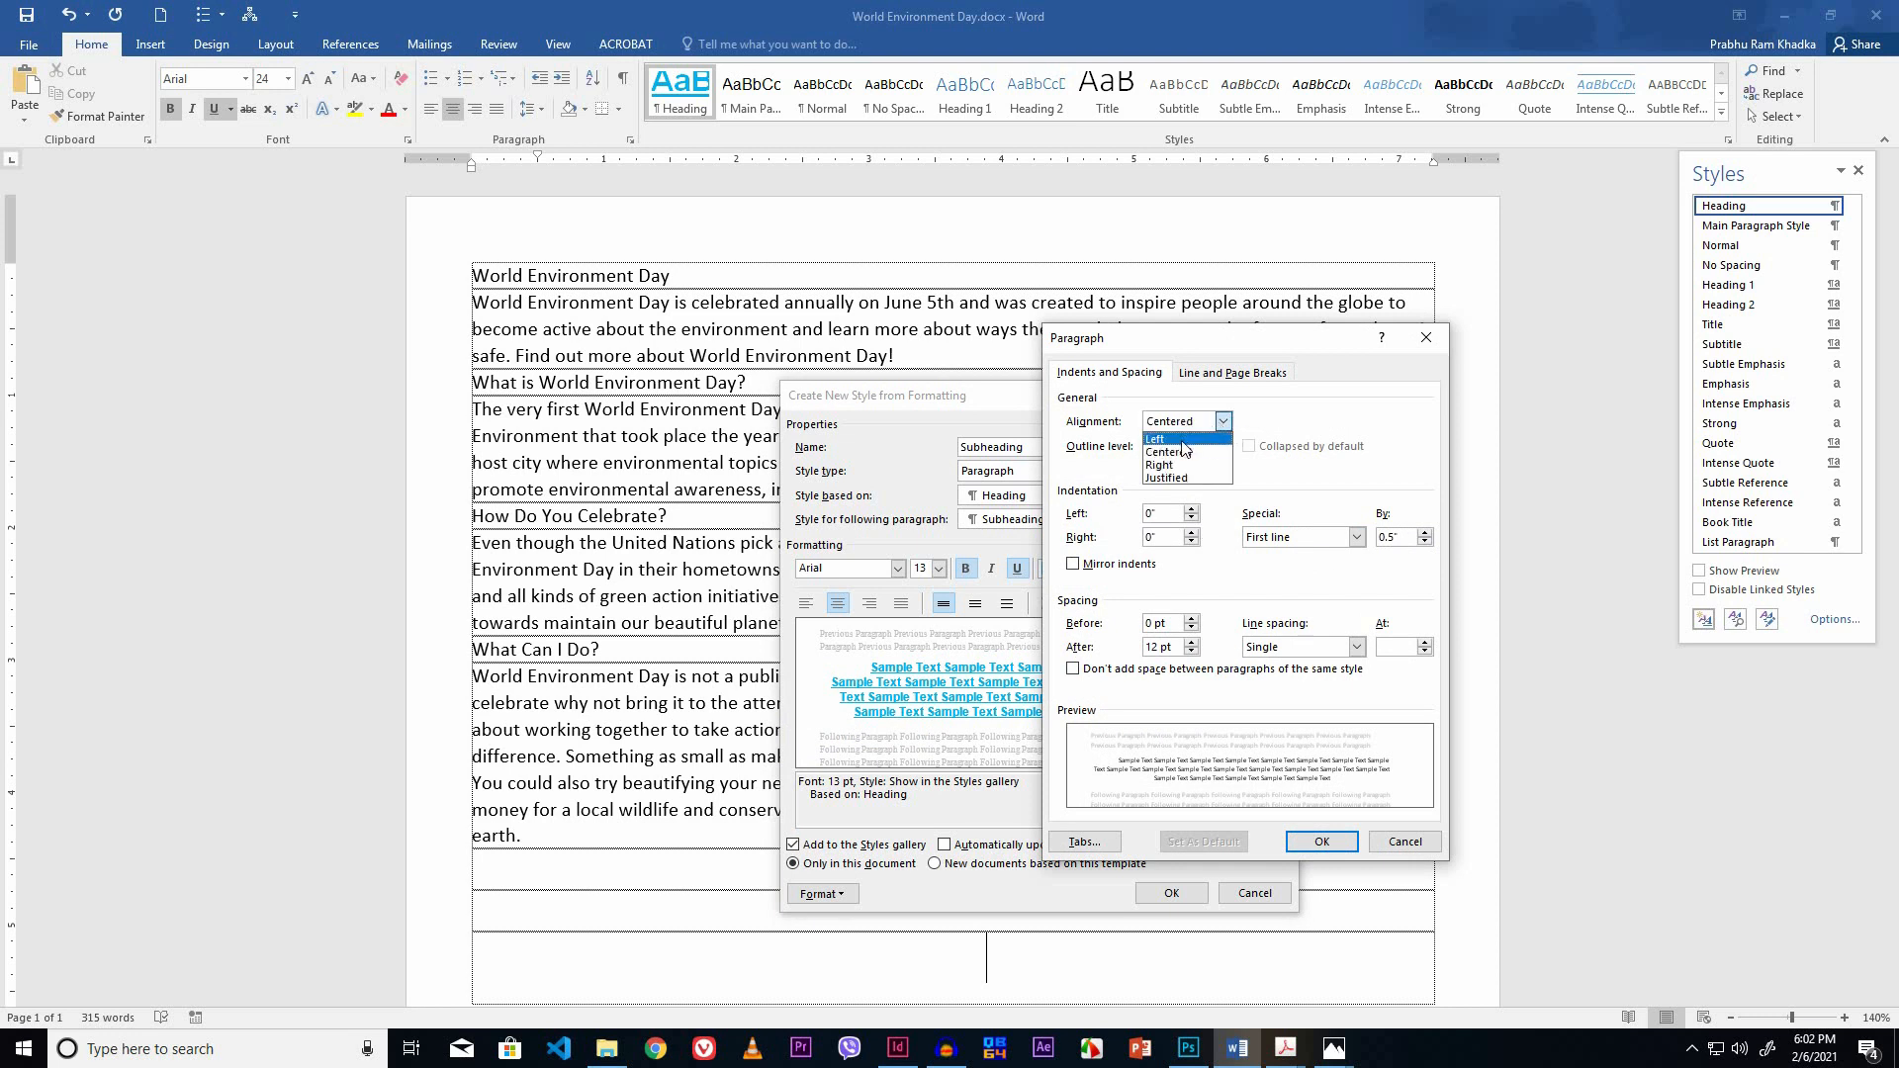
left_click(1155, 440)
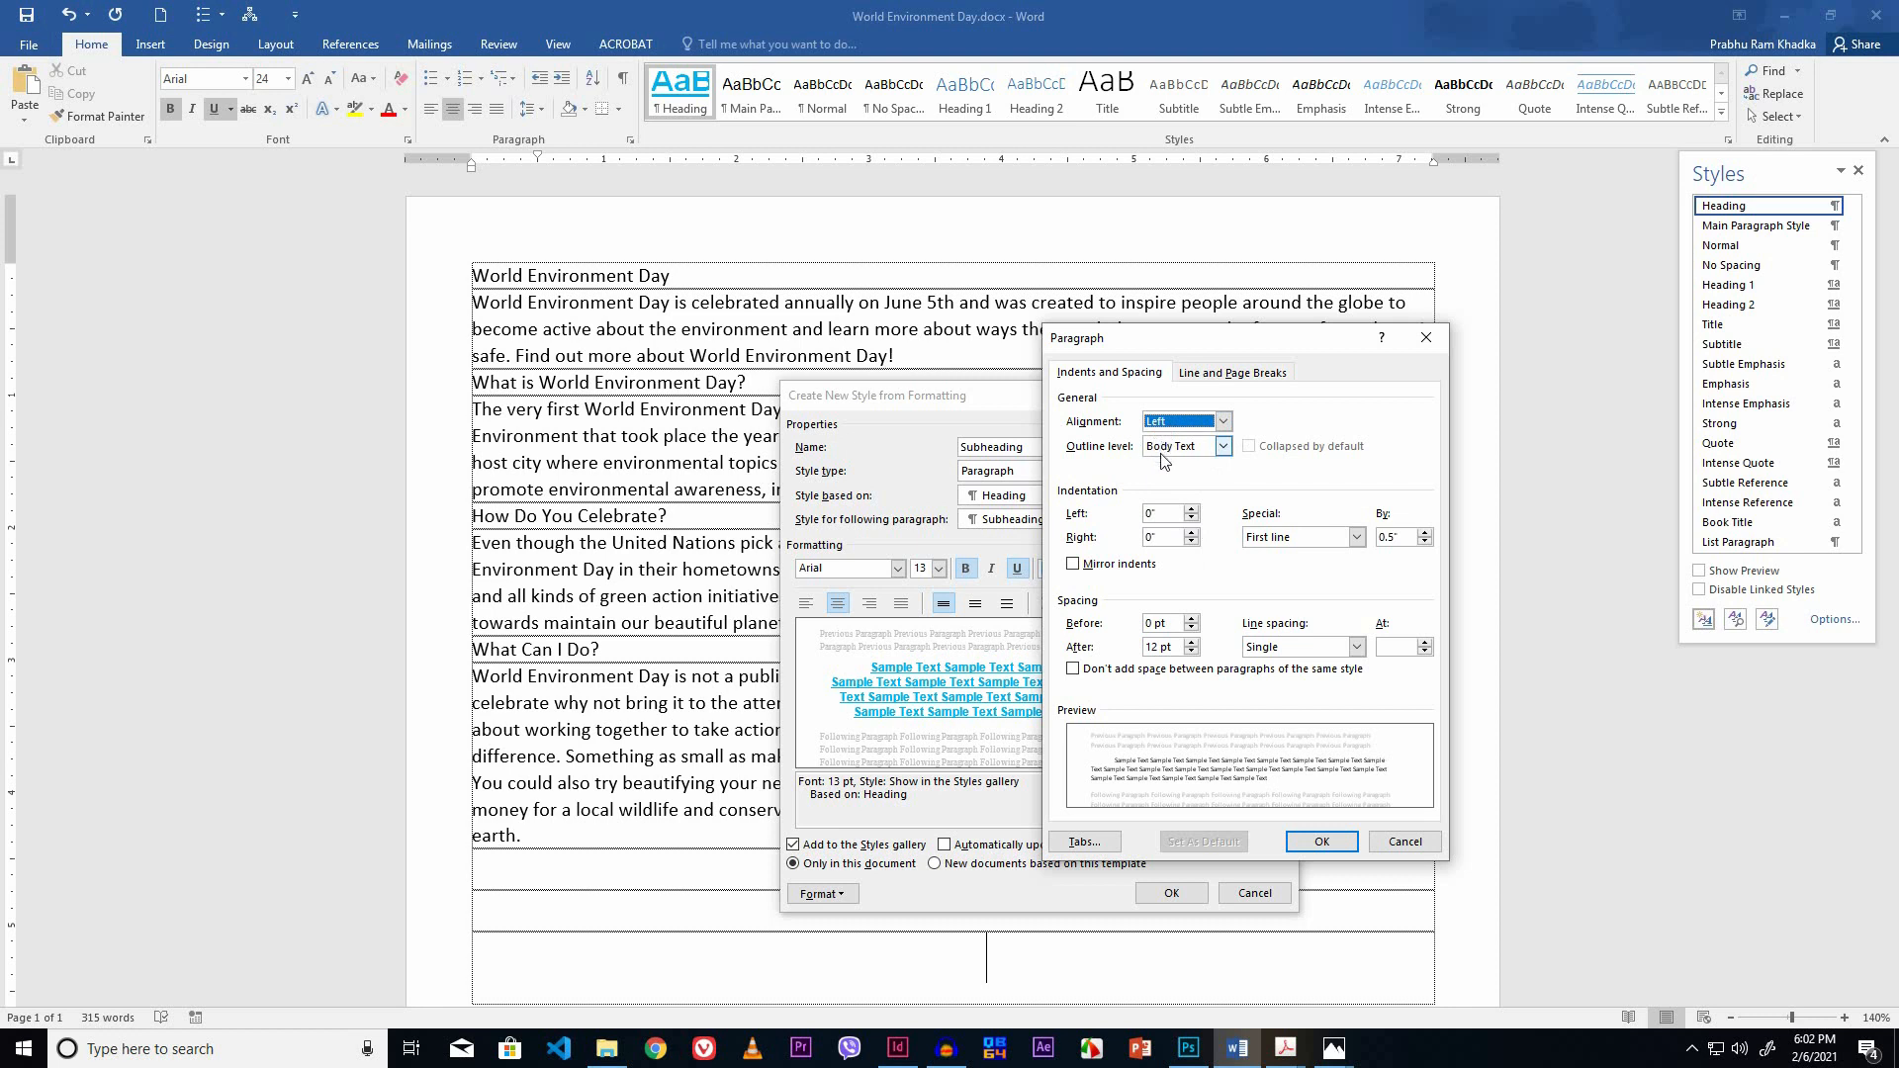
left_click(1192, 618)
left_click(1192, 651)
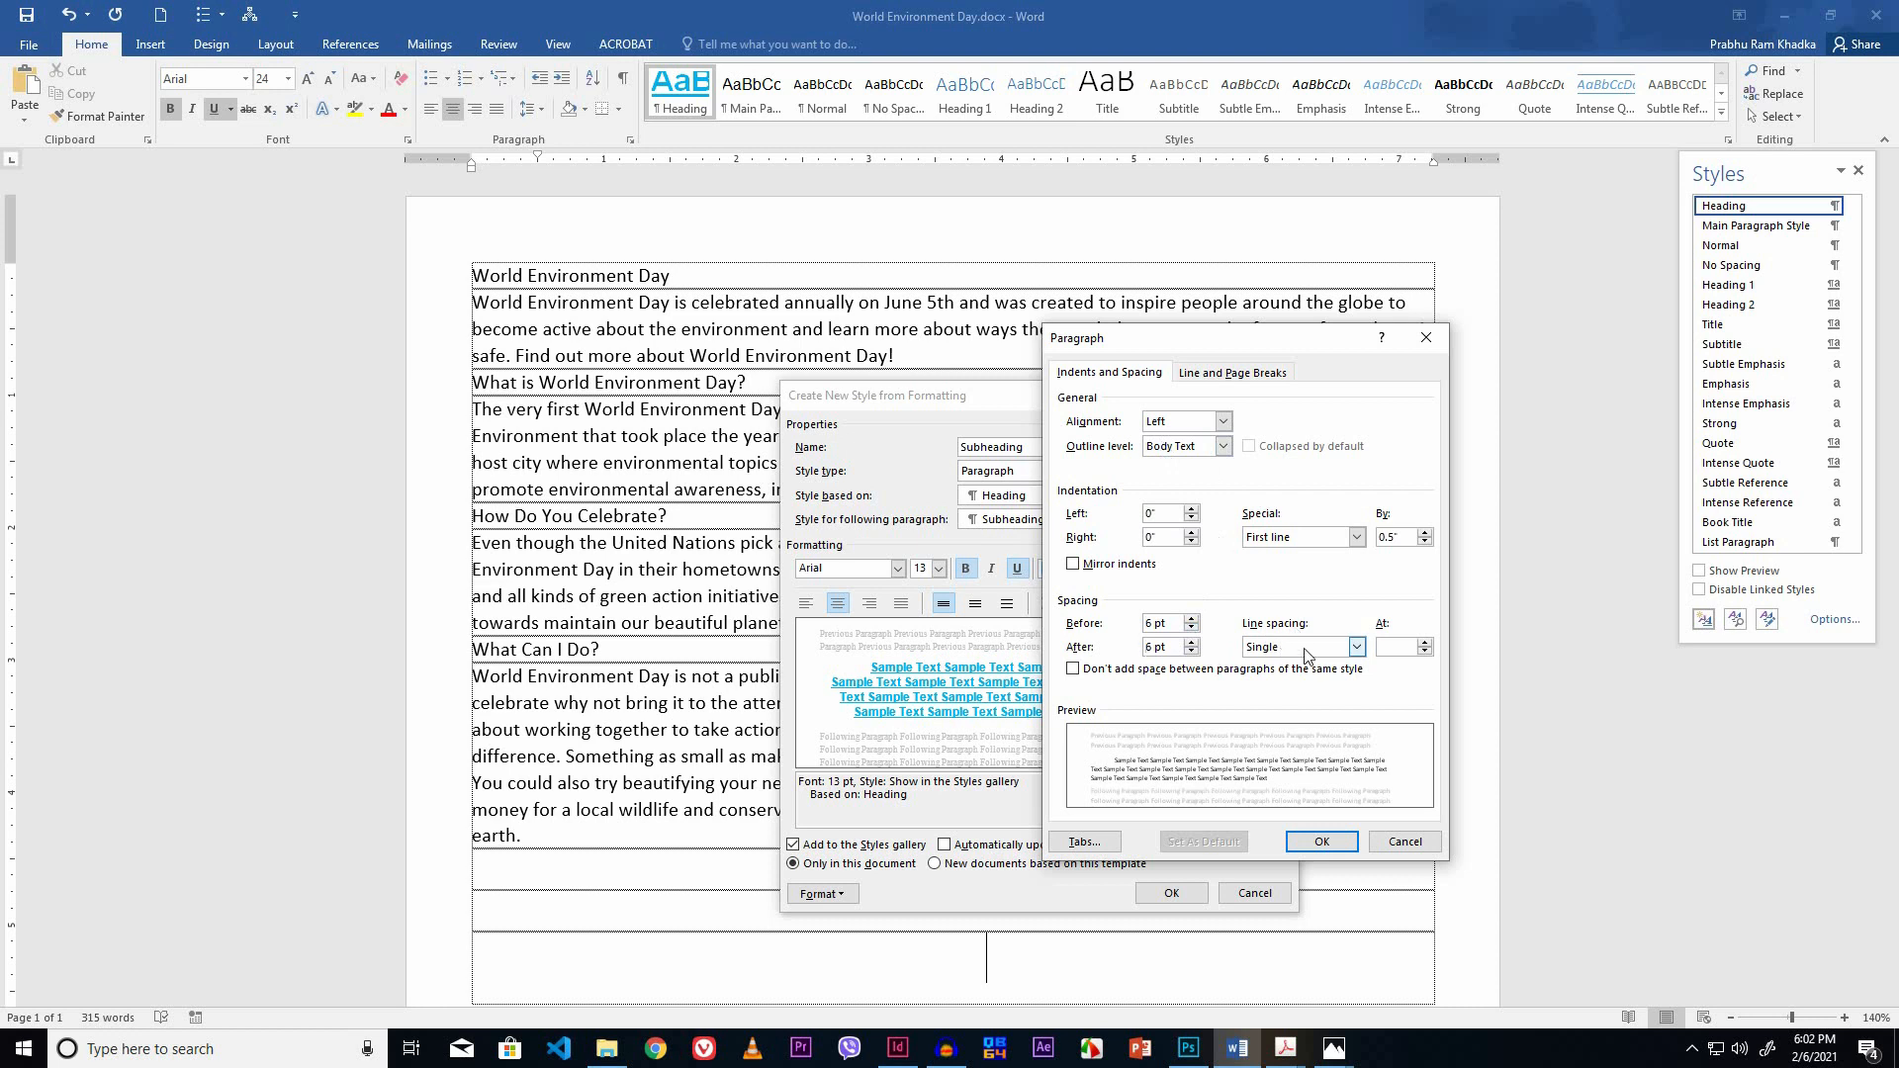
Set the Subheading style's special indentation to none and save the style
left_click(1356, 537)
left_click(1281, 552)
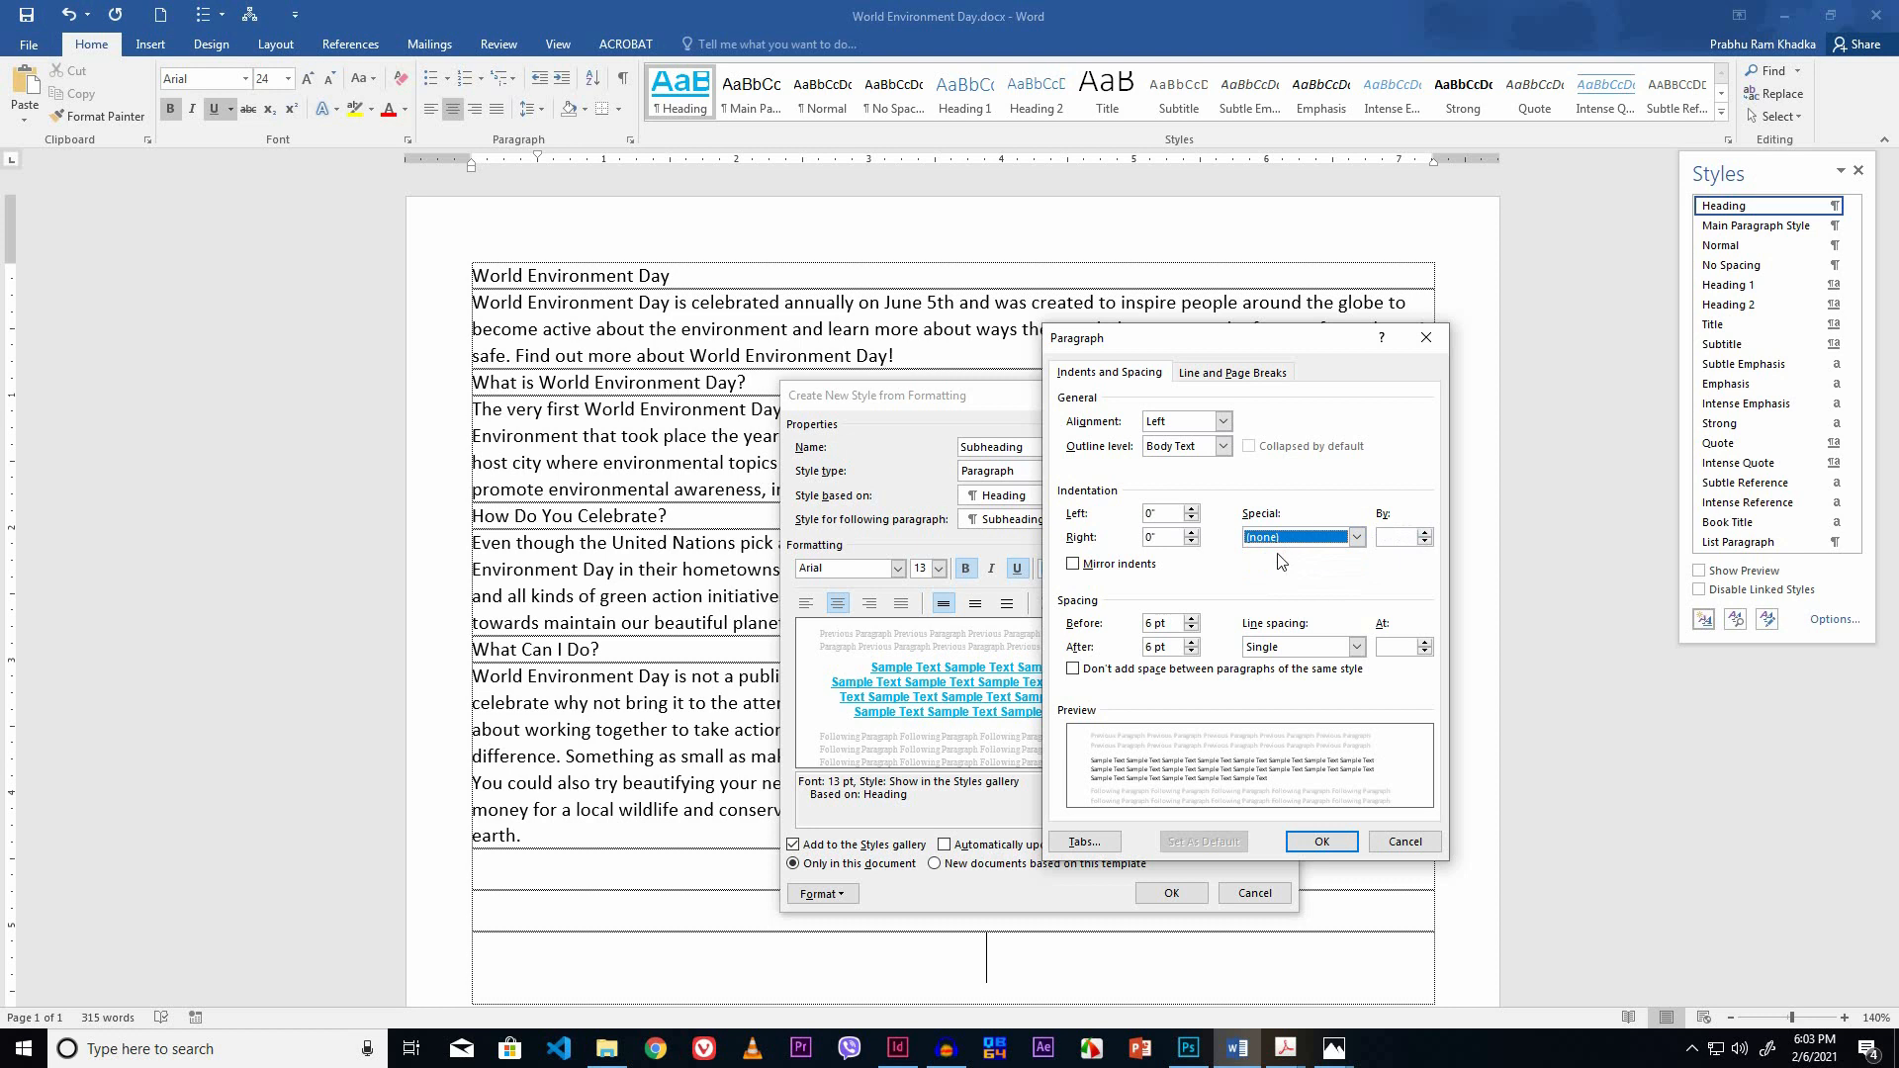
left_click(1322, 842)
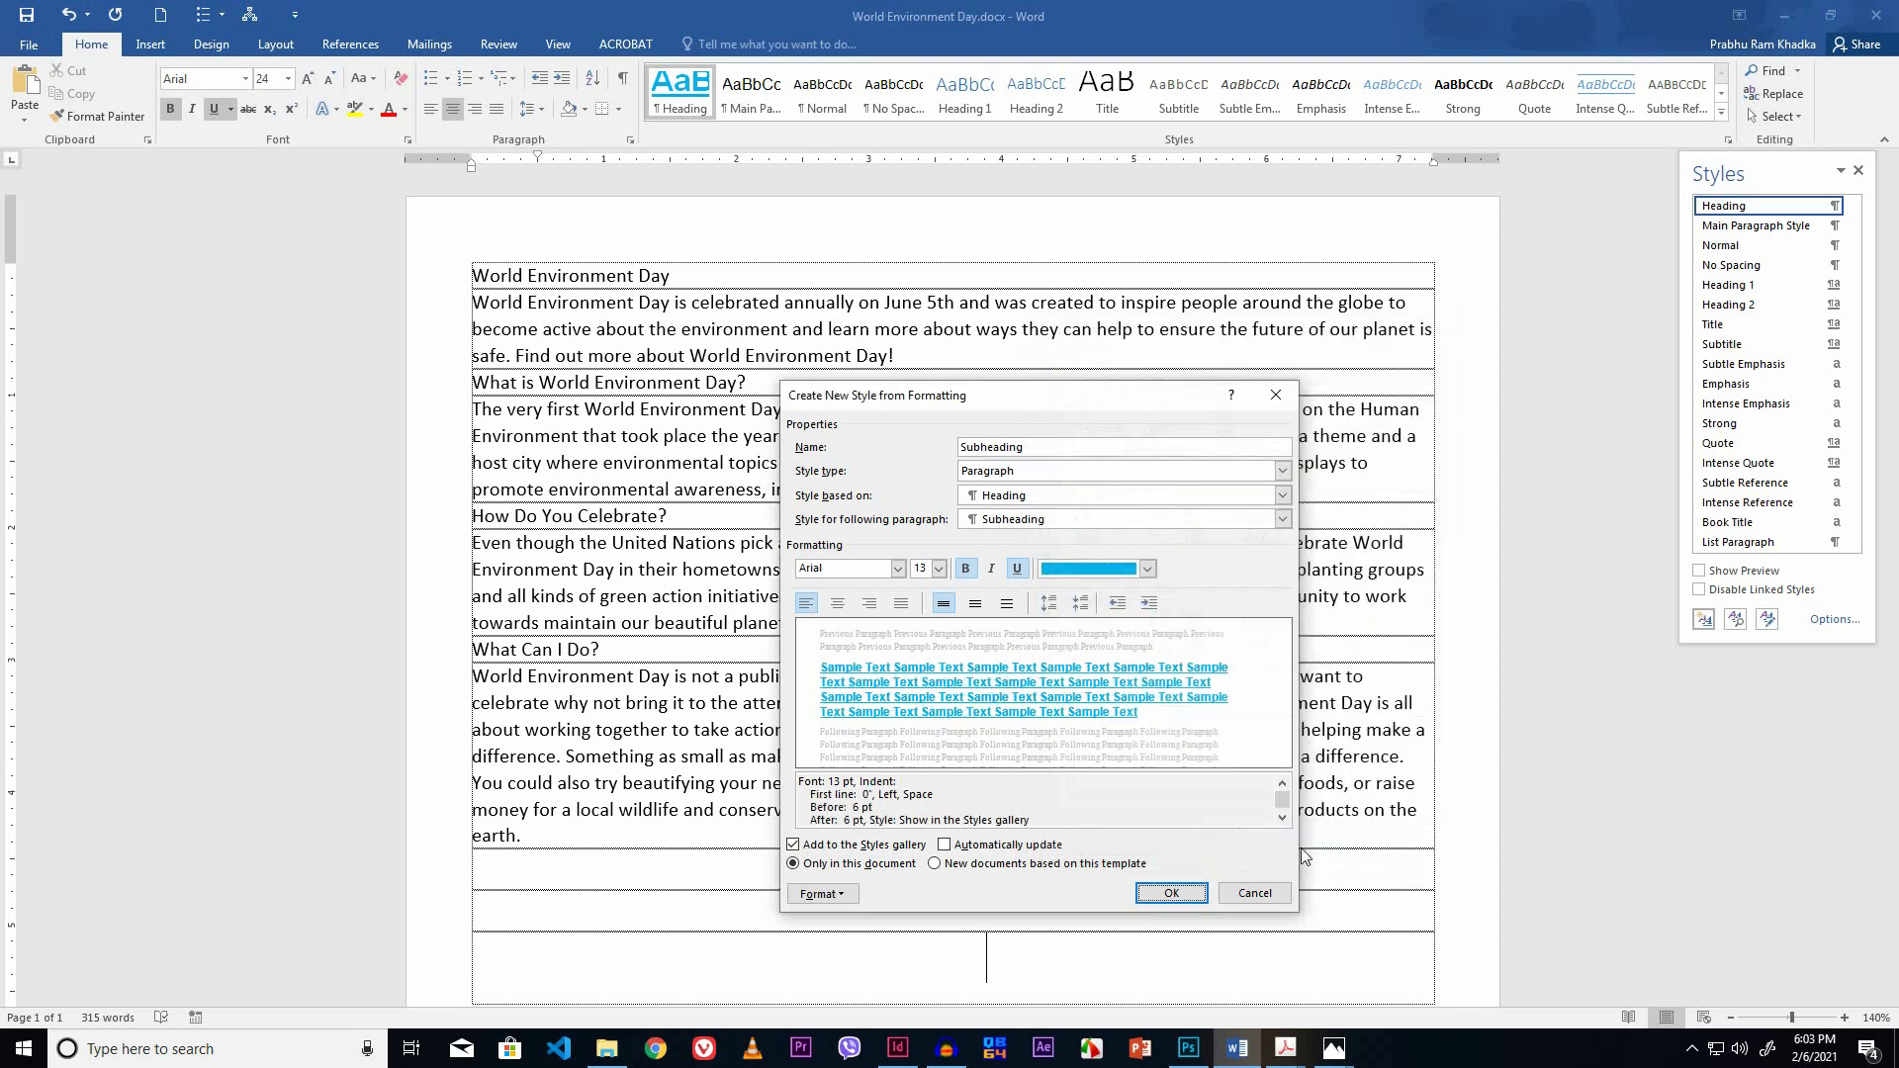
left_click(1171, 893)
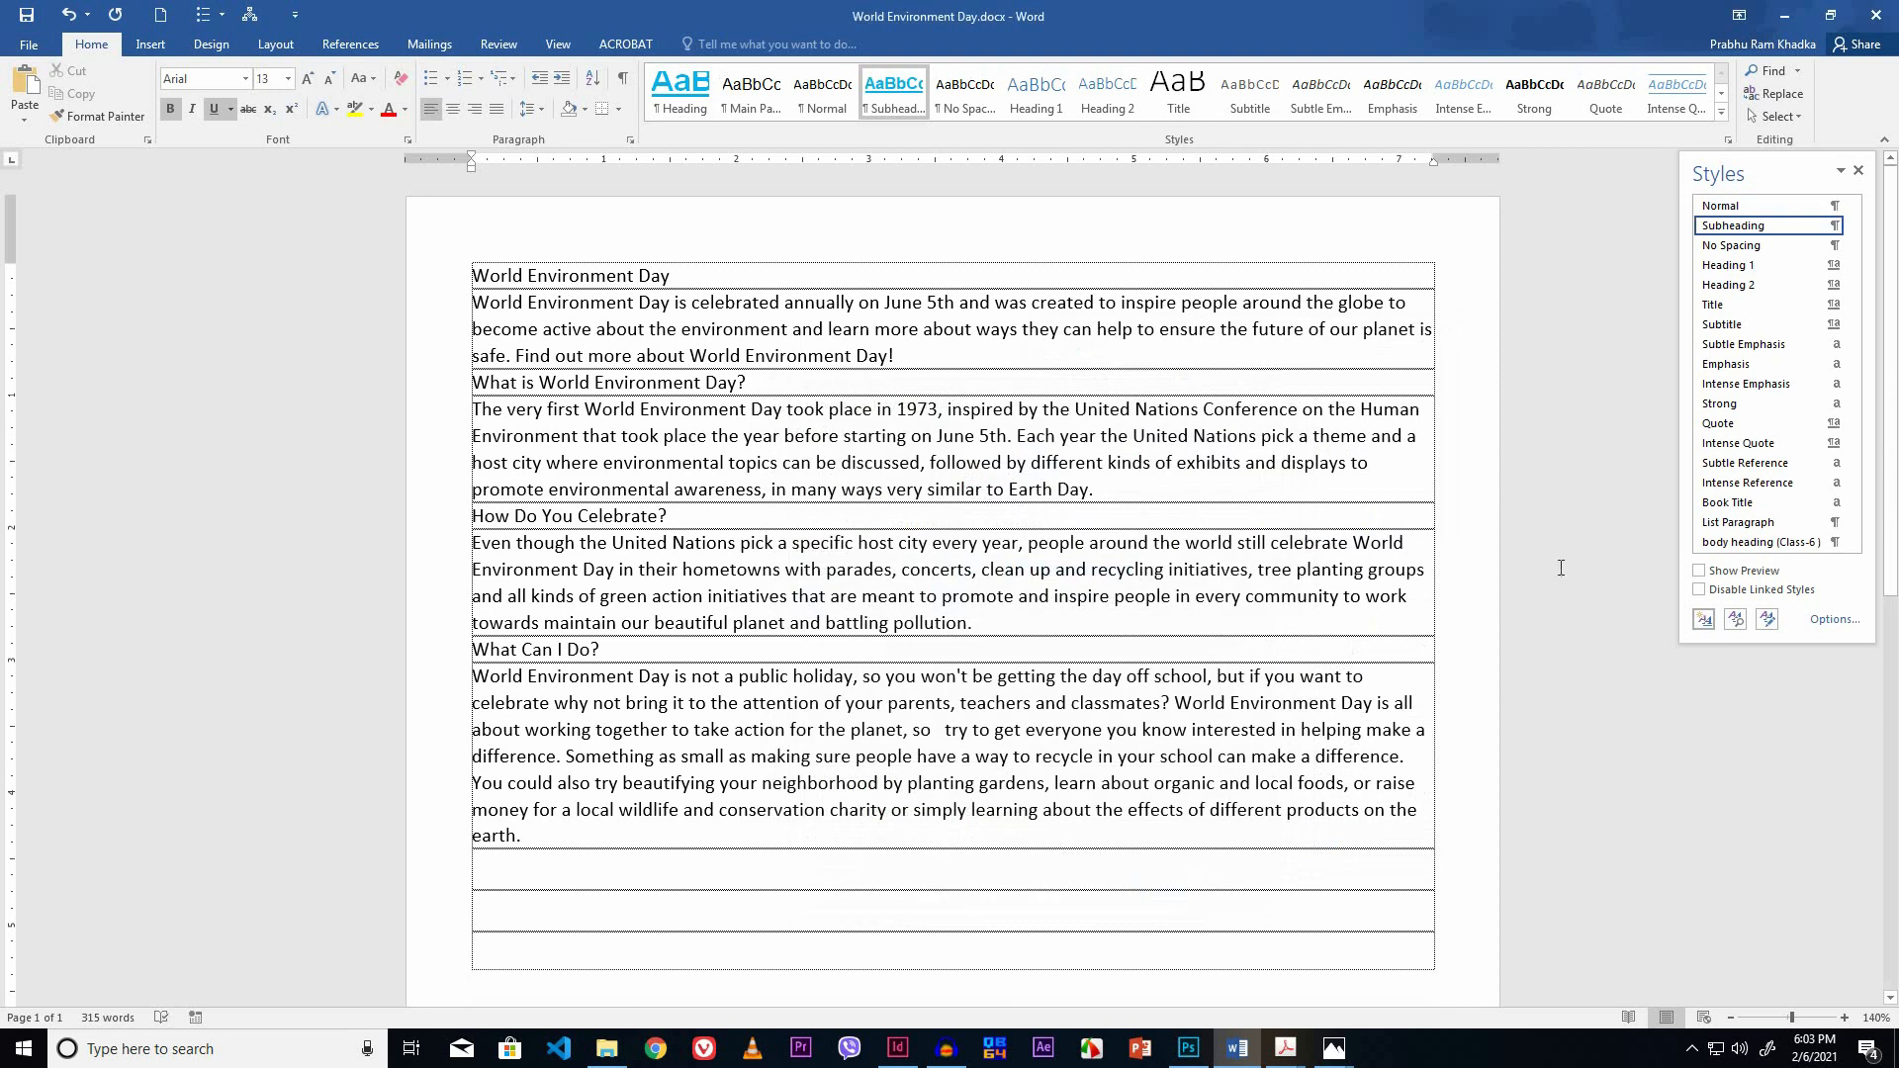
Apply the Heading style to the "World Environment Day" title line
mouse_move(1719, 234)
left_click_drag(677, 278, 512, 267)
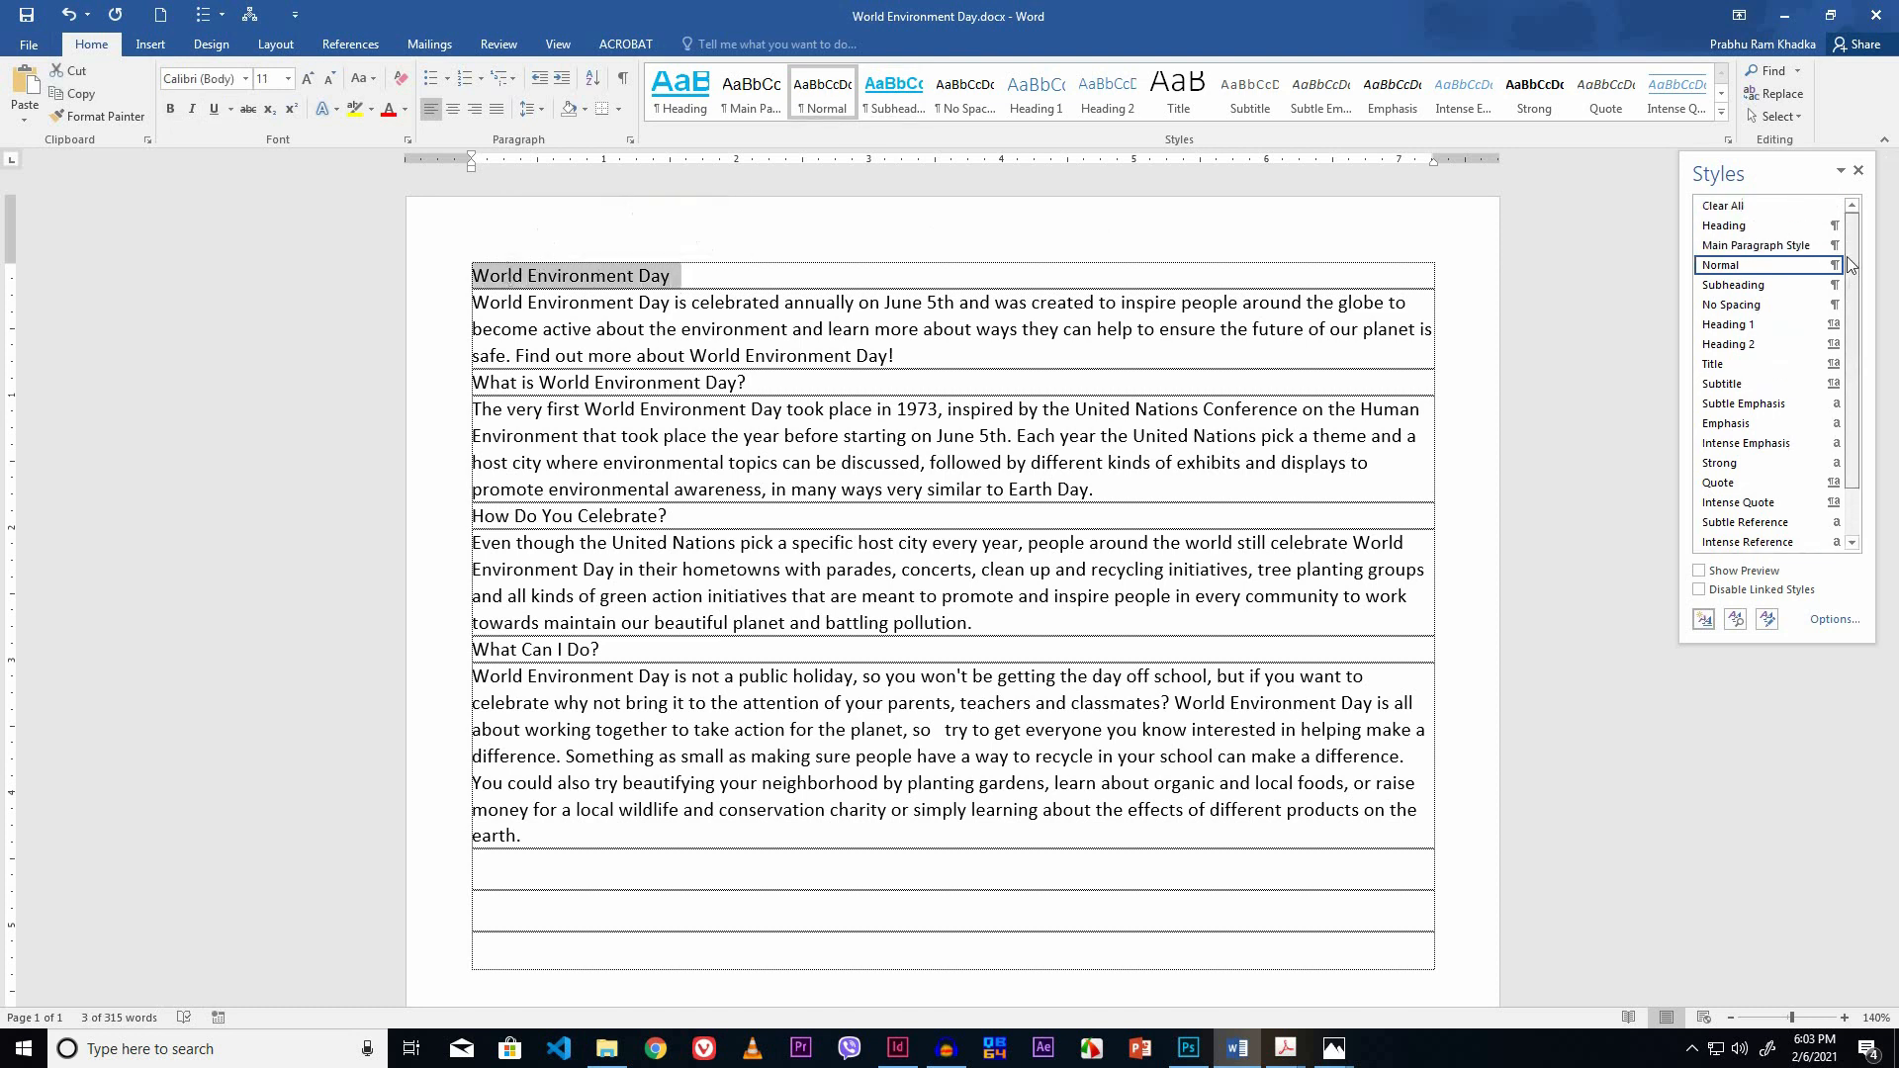
left_click(1722, 226)
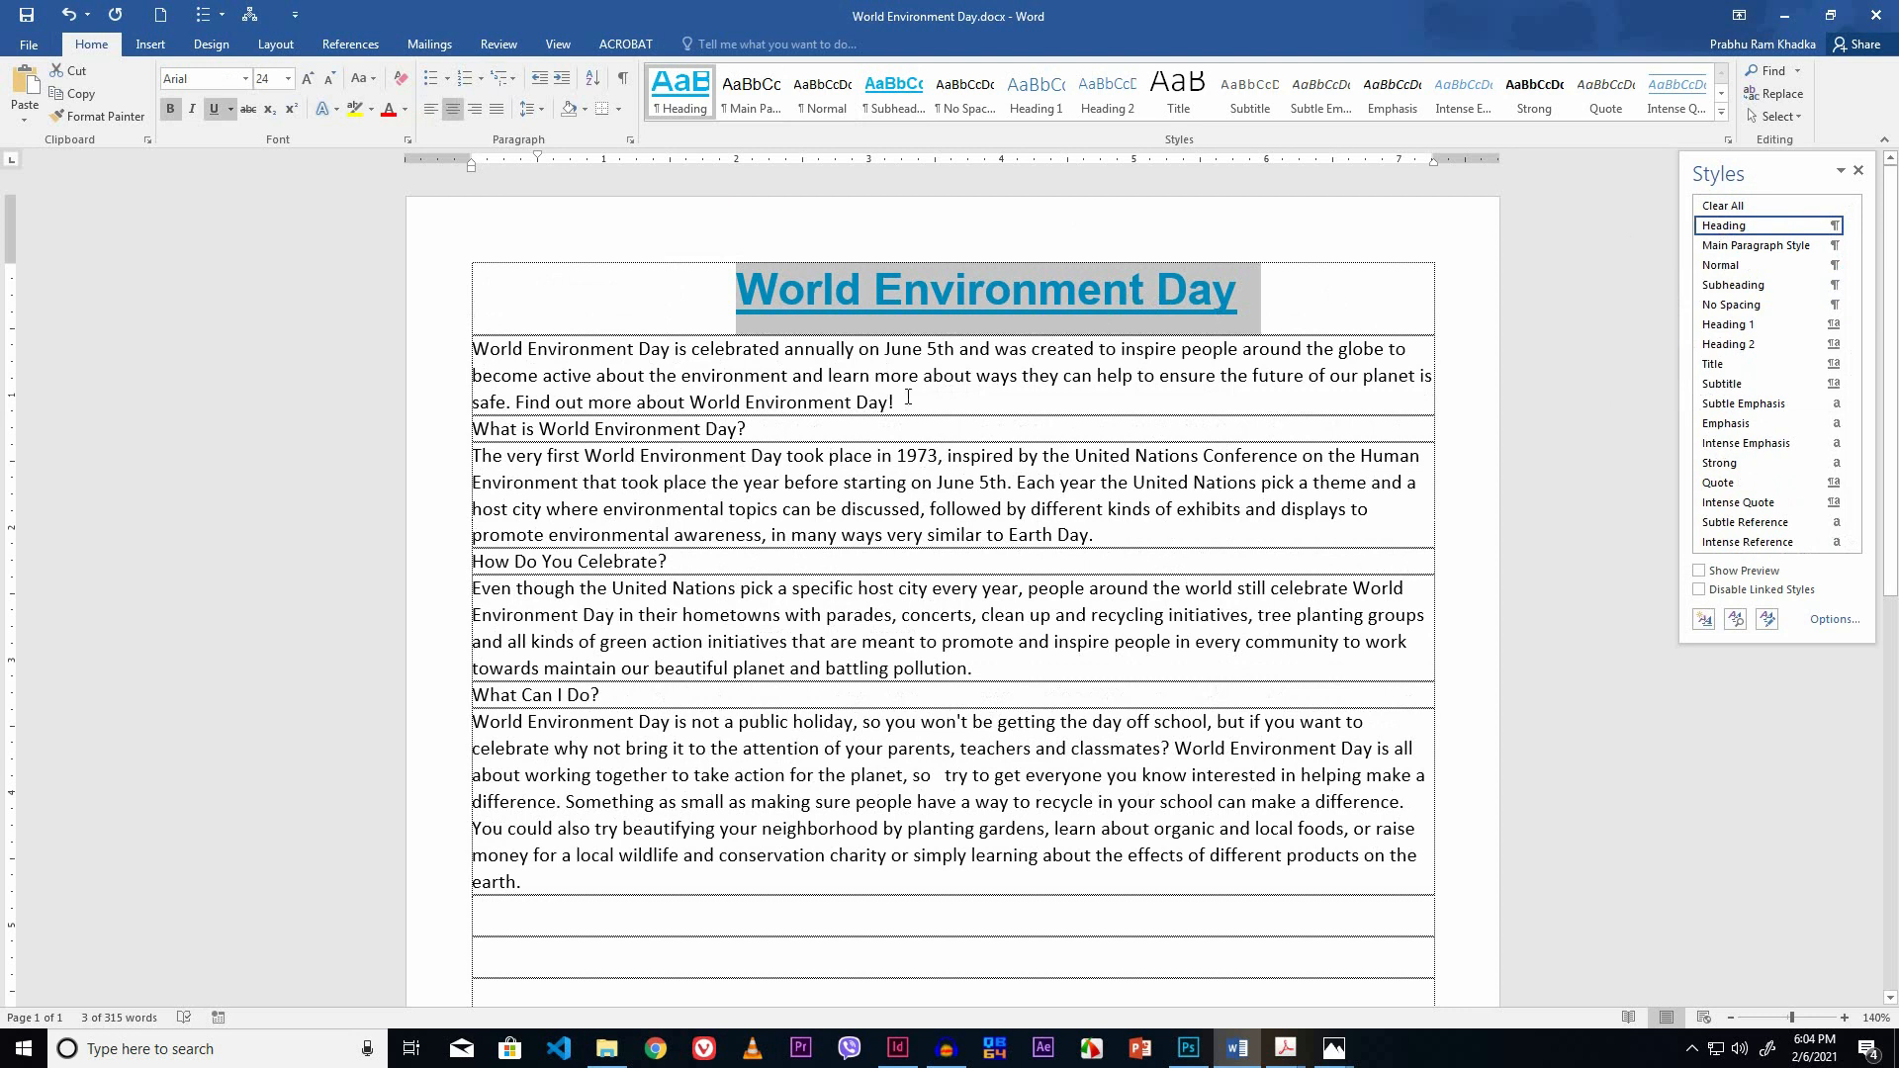
Apply Main Paragraph Style to the introduction and to the body paragraph under each of the three question headings
left_click_drag(897, 401, 474, 348)
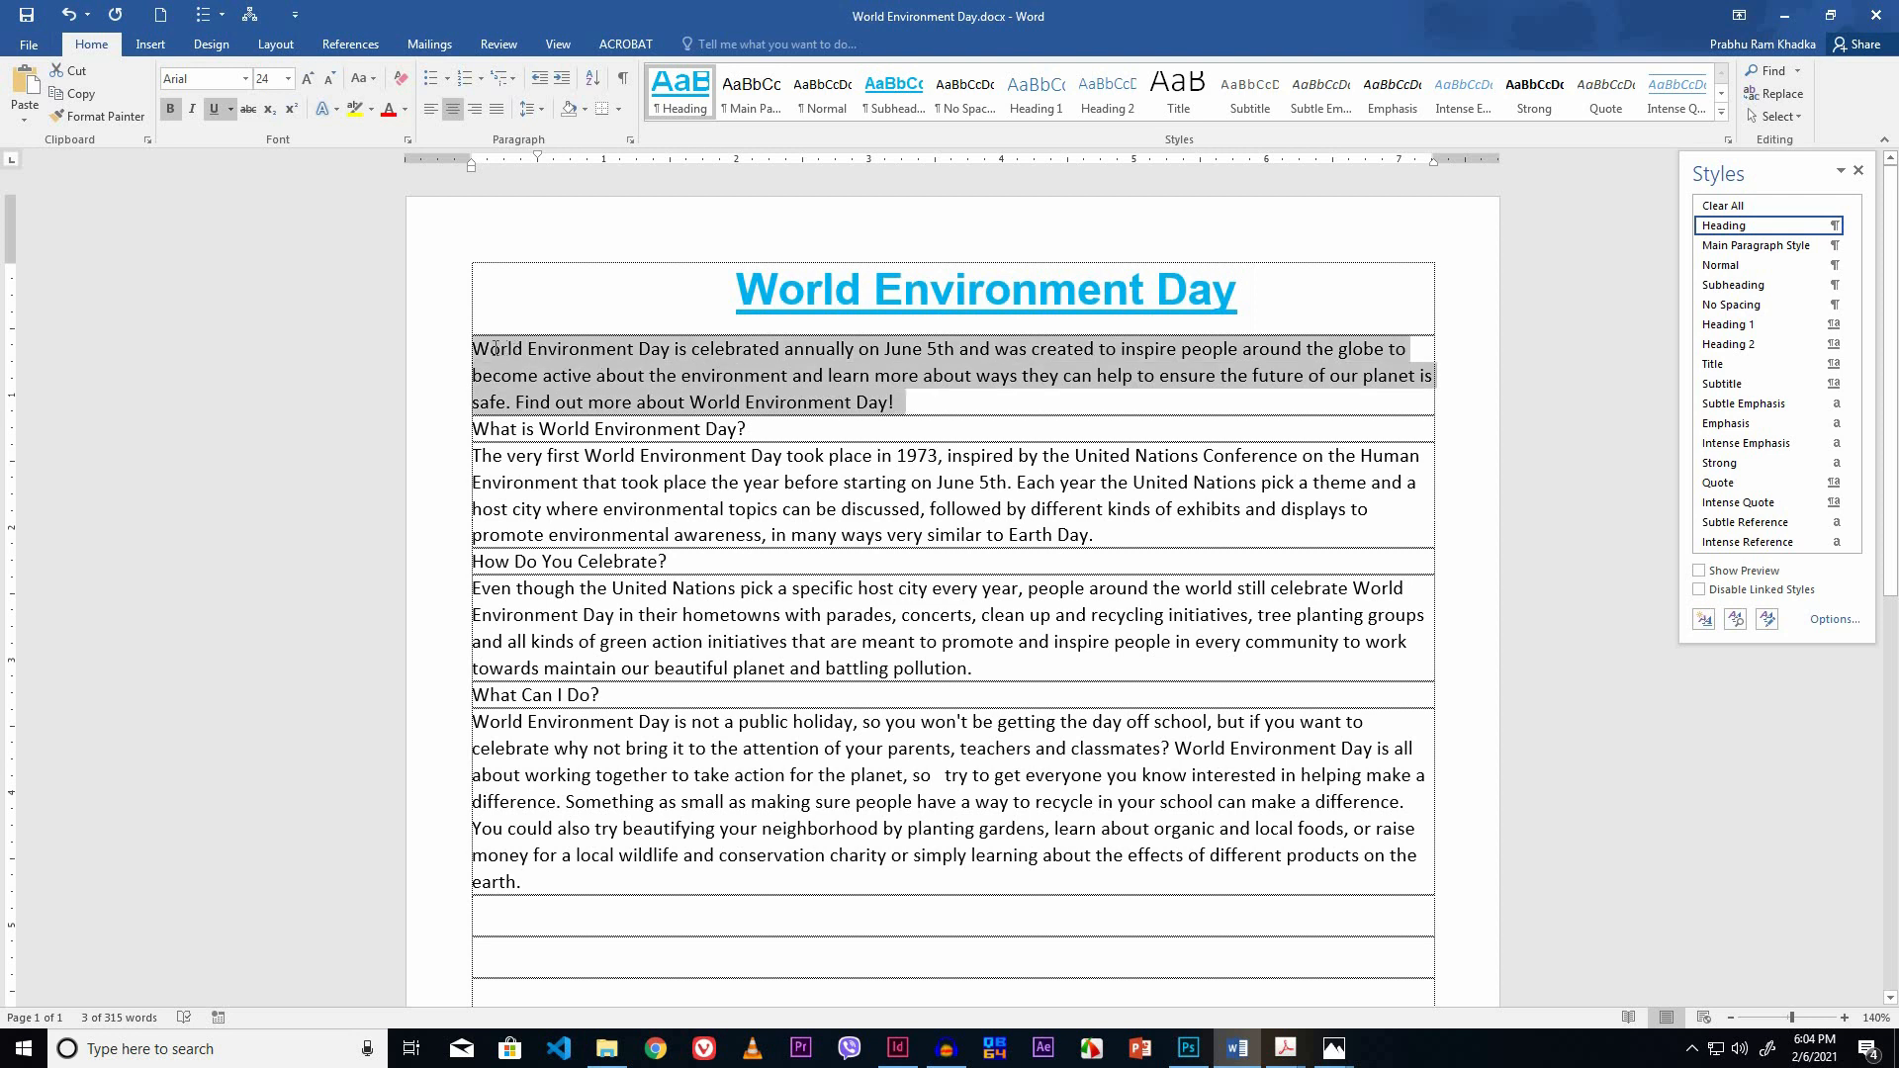
left_click(1741, 246)
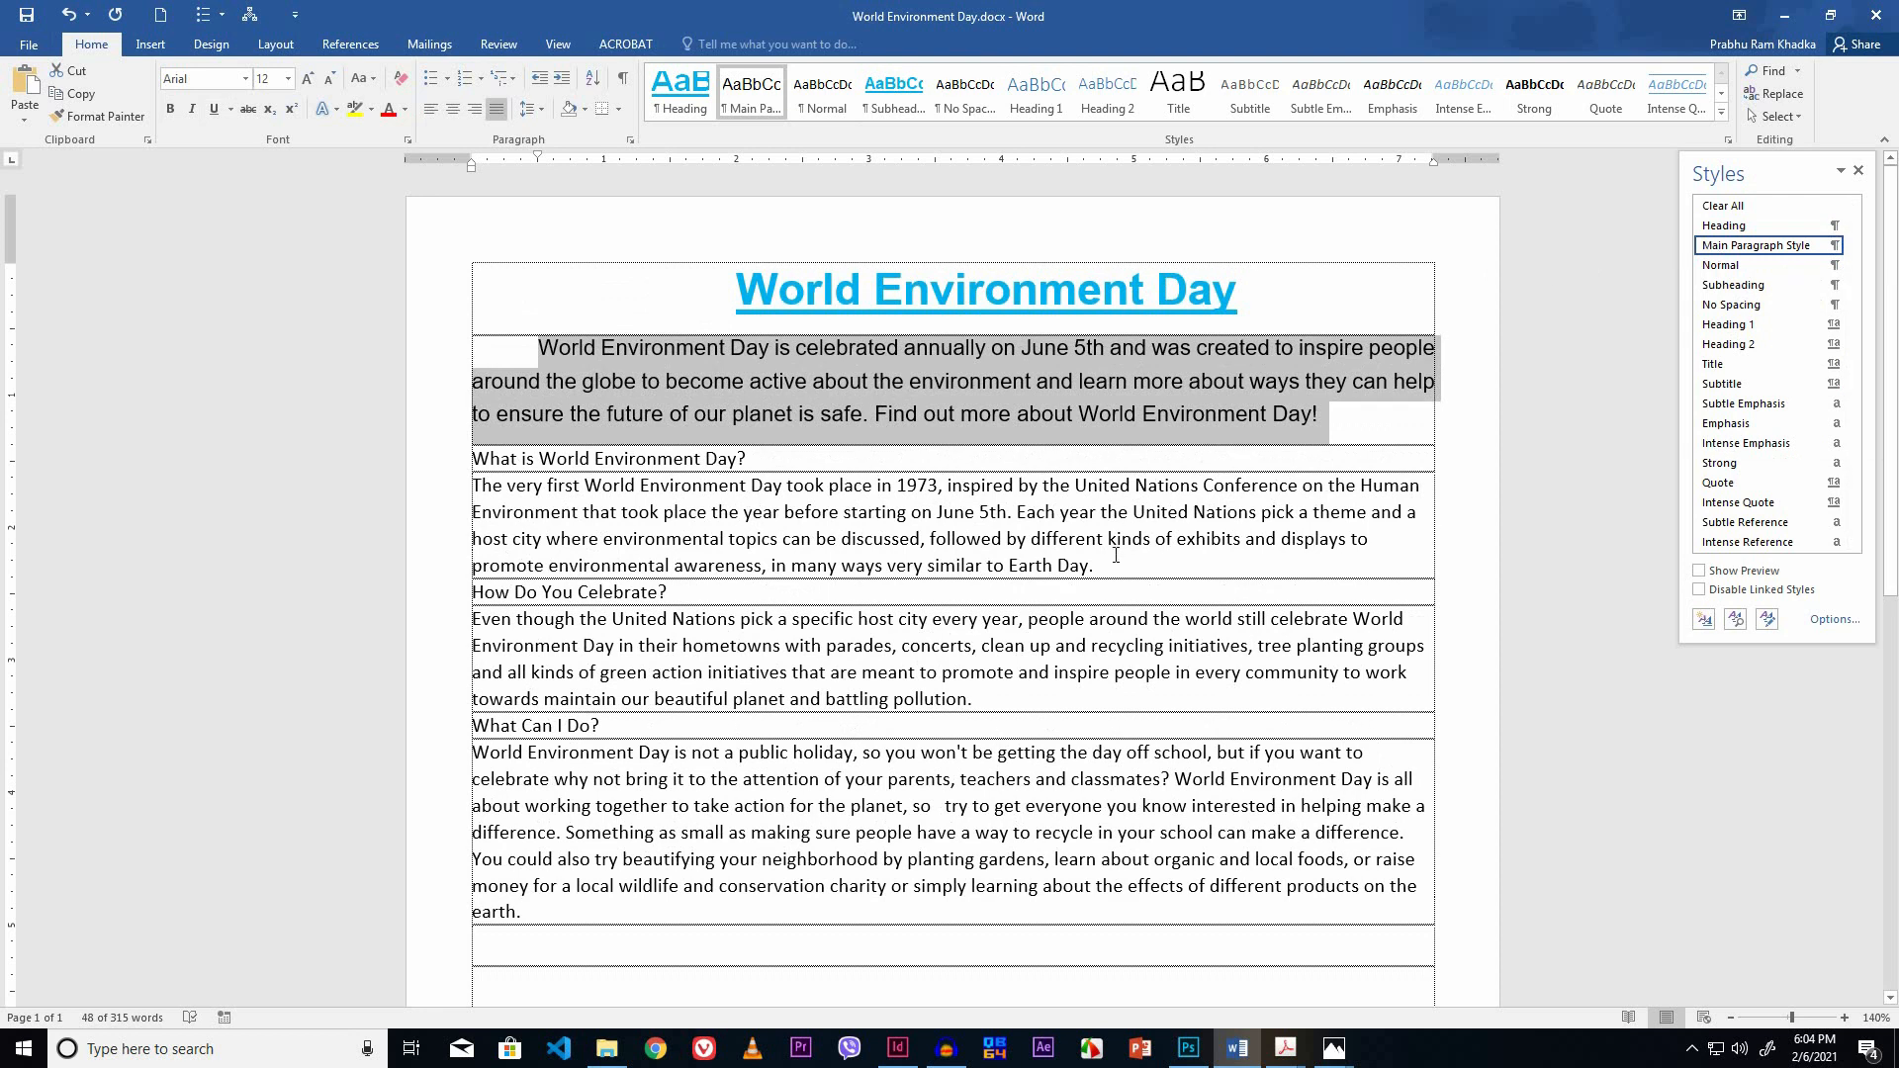
left_click_drag(1102, 564, 473, 486)
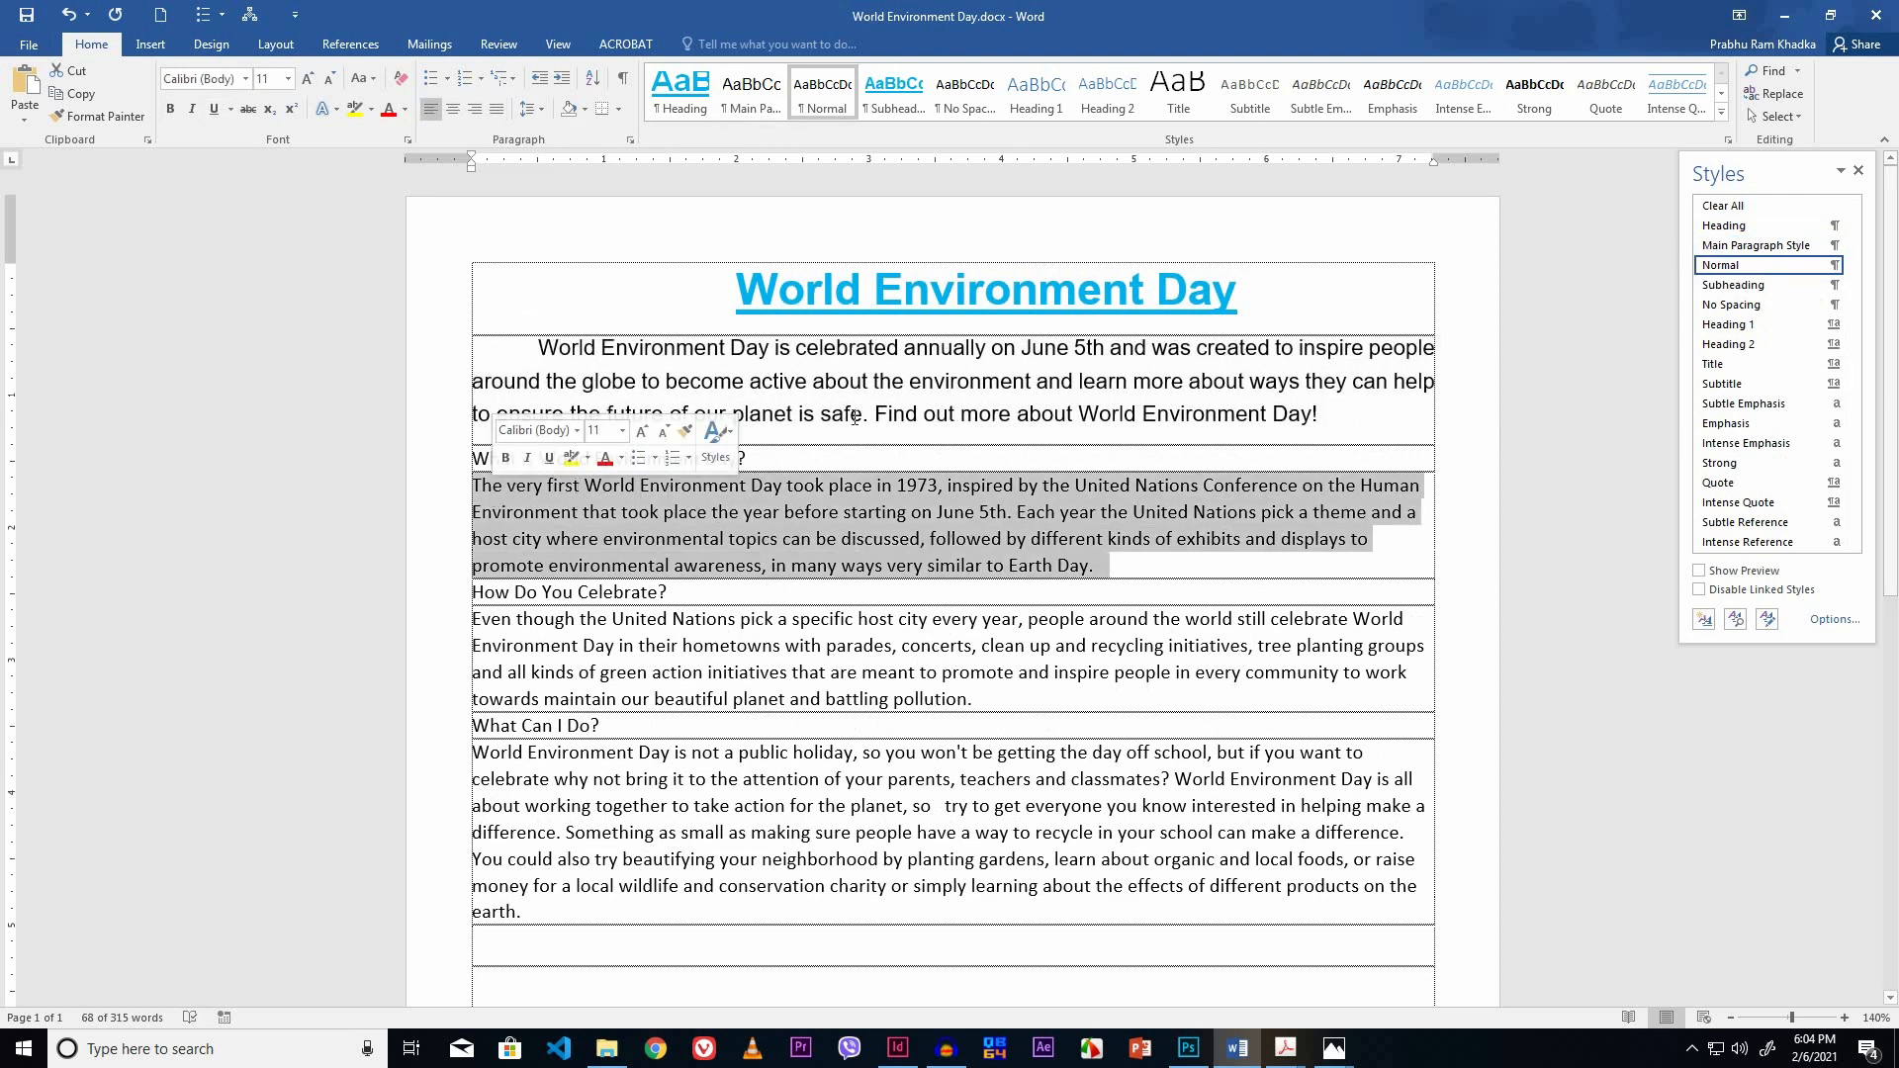
left_click(1718, 247)
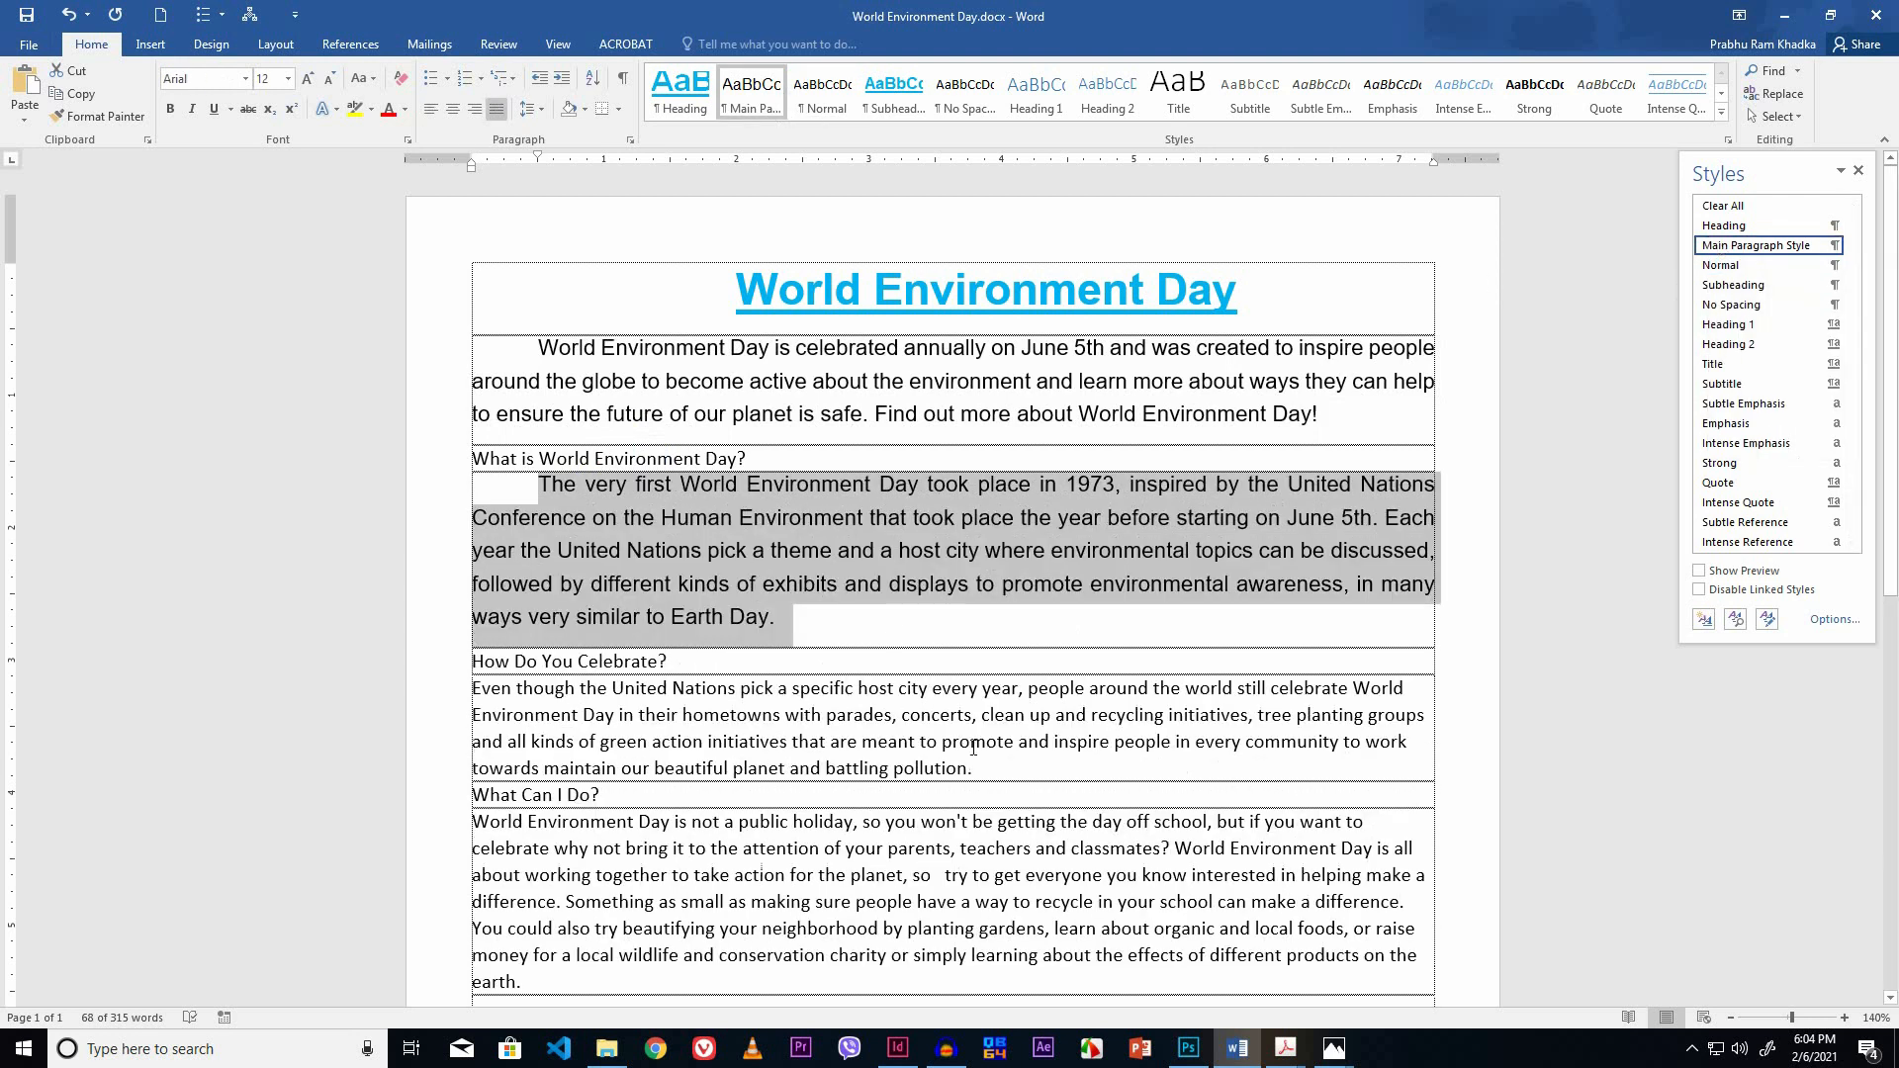
left_click_drag(977, 771, 496, 700)
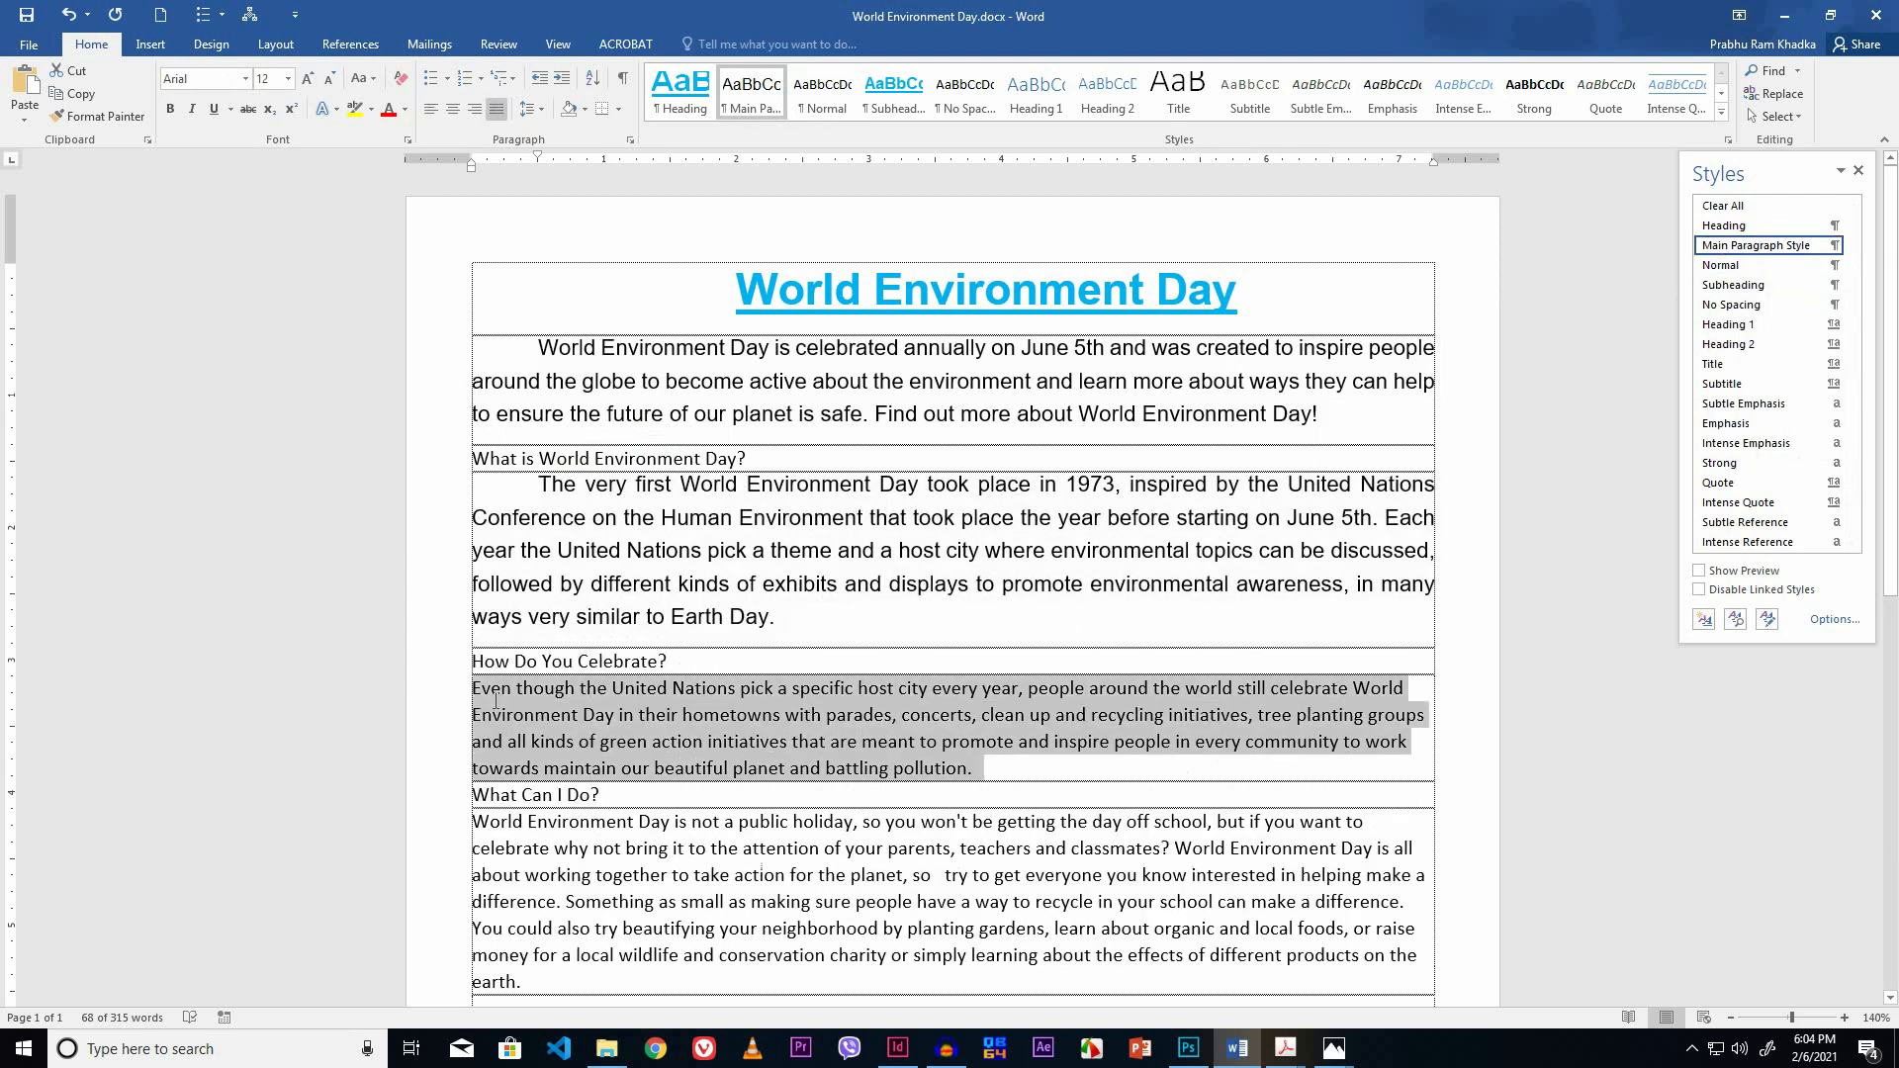
left_click(1726, 250)
scroll(791, 620, "down", 2)
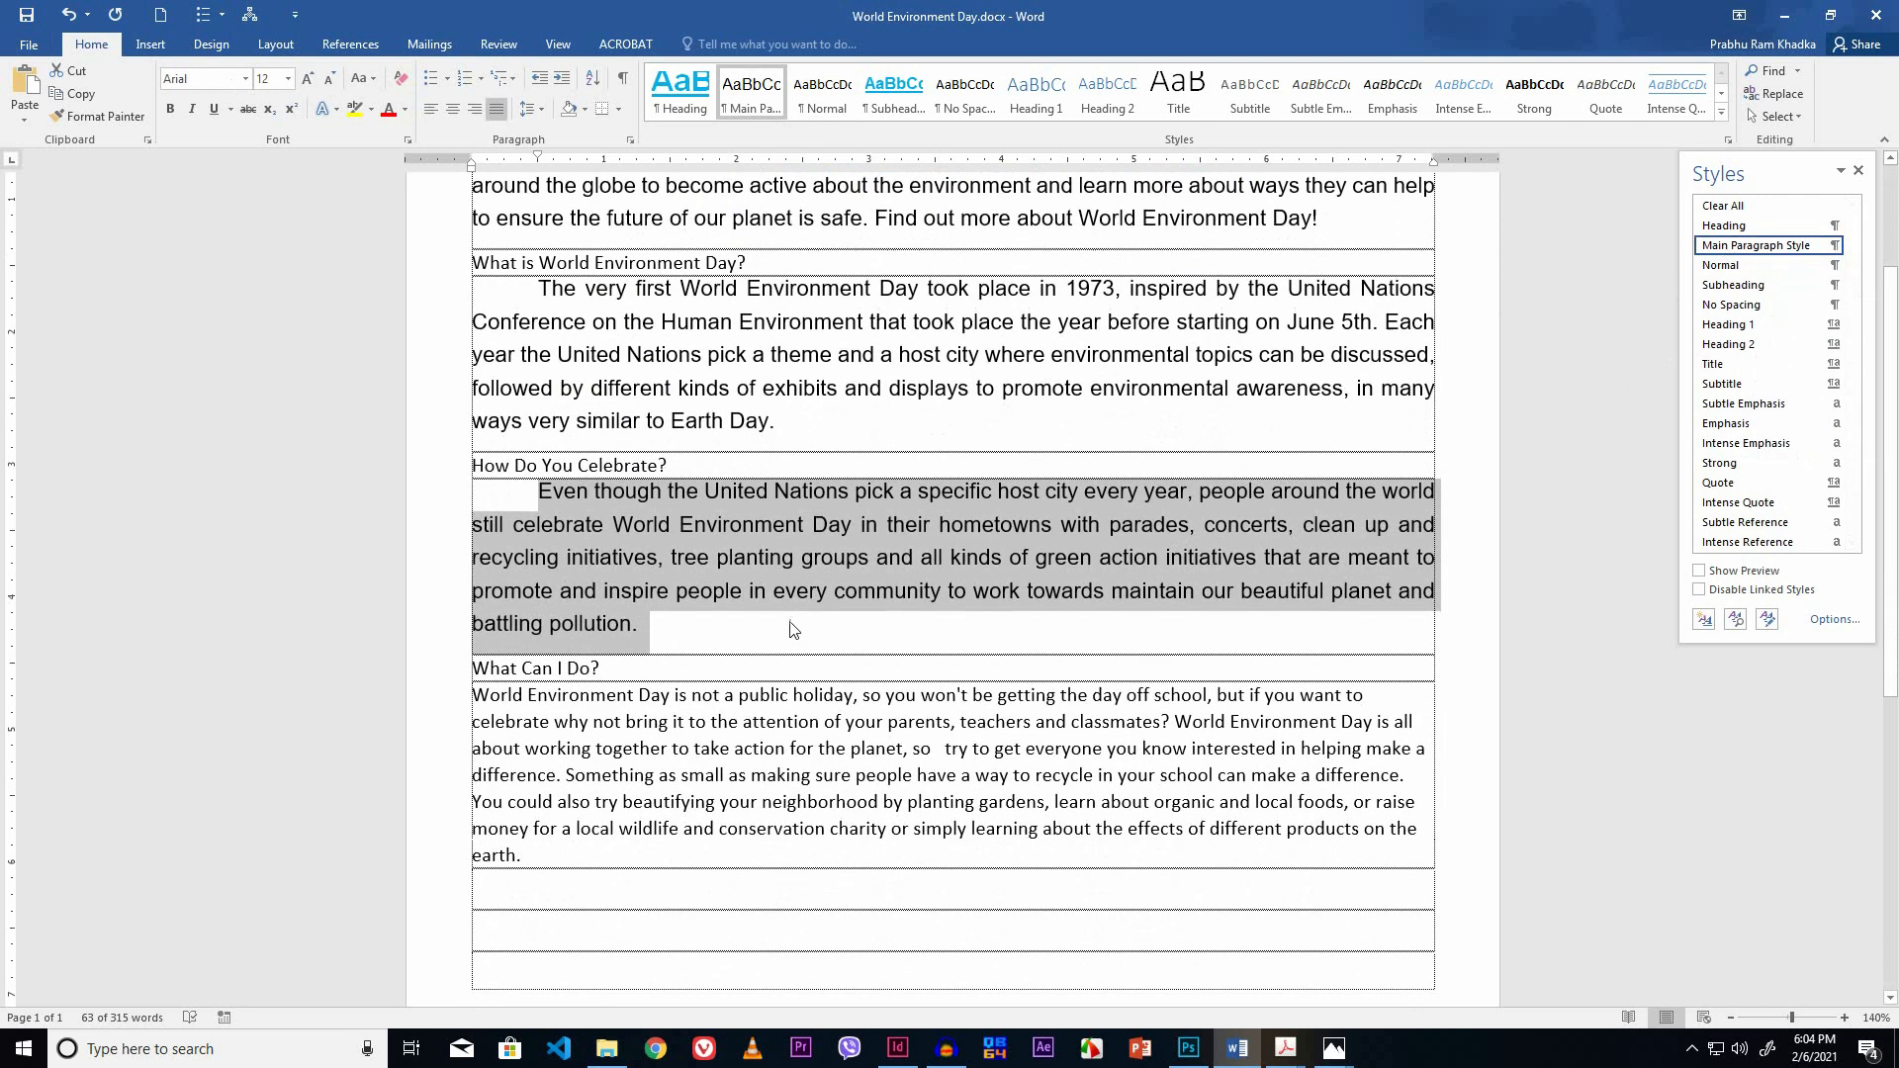
left_click_drag(526, 852, 482, 702)
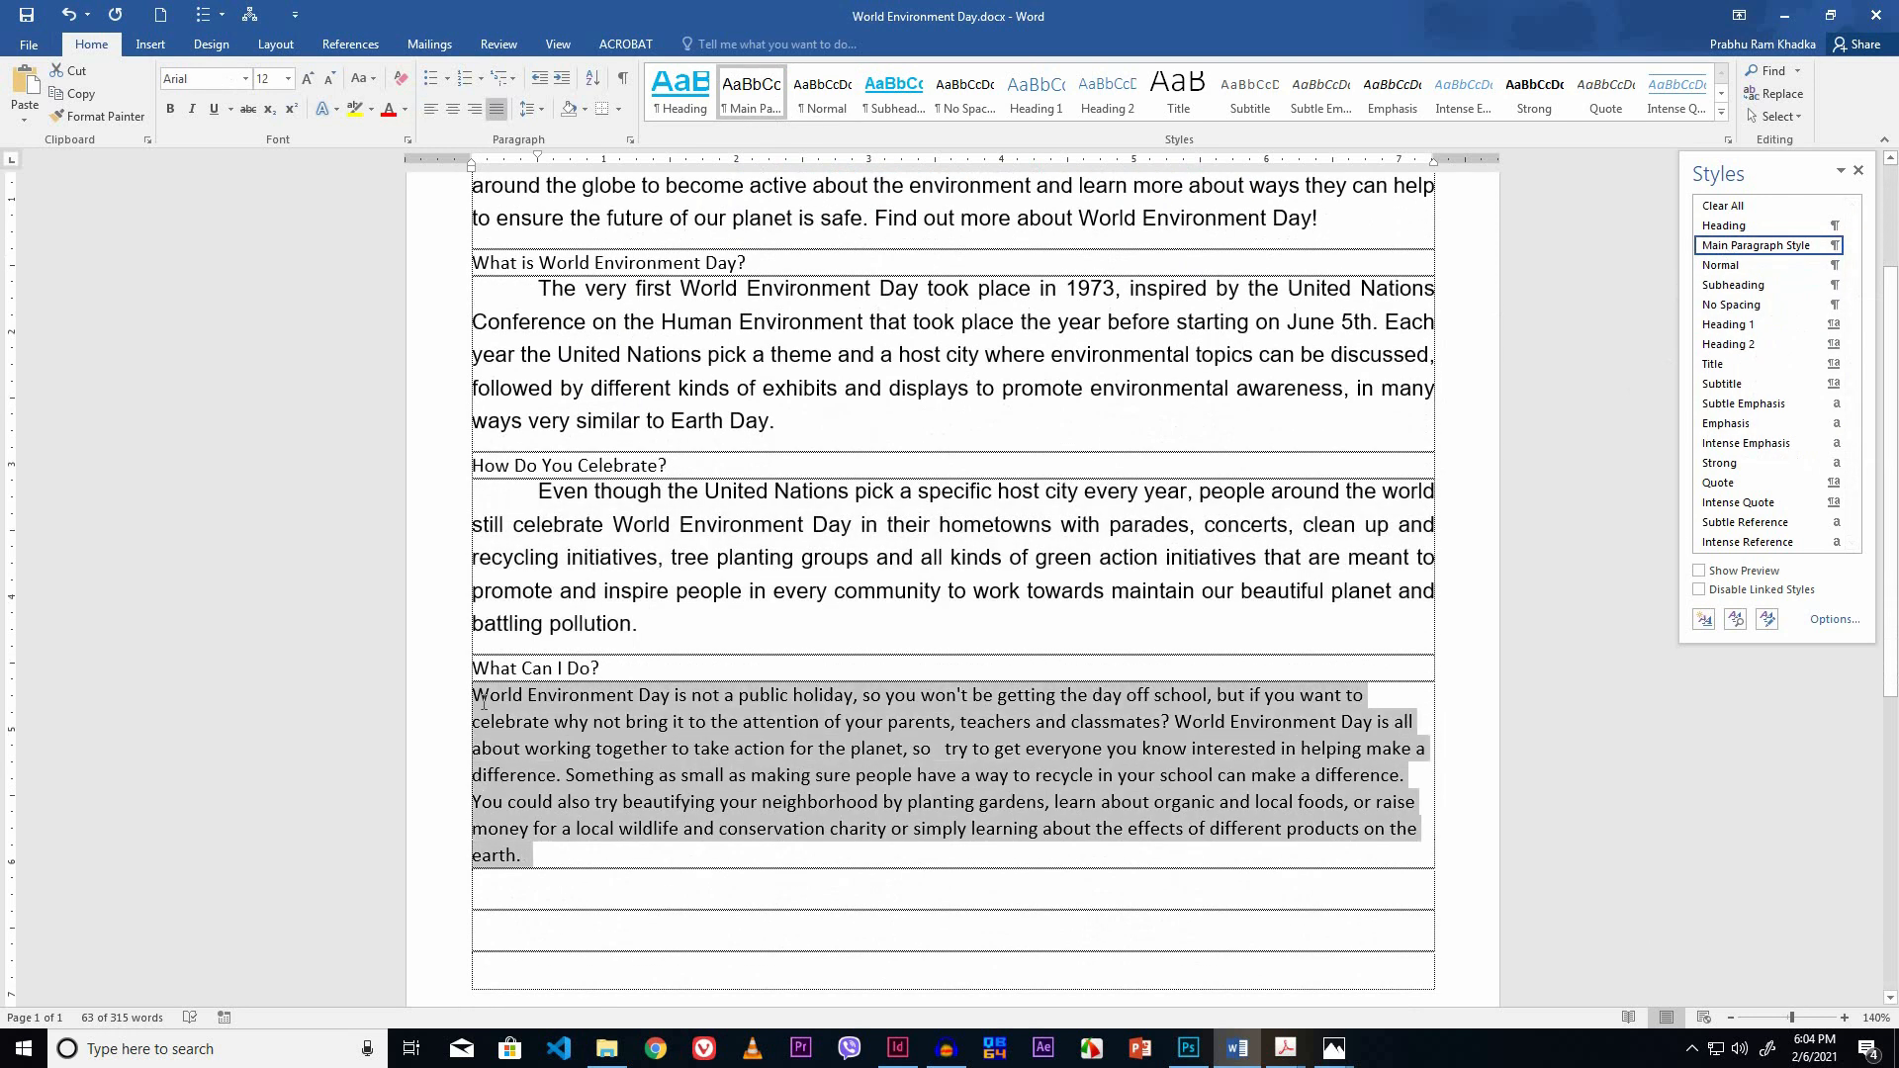
left_click(1718, 247)
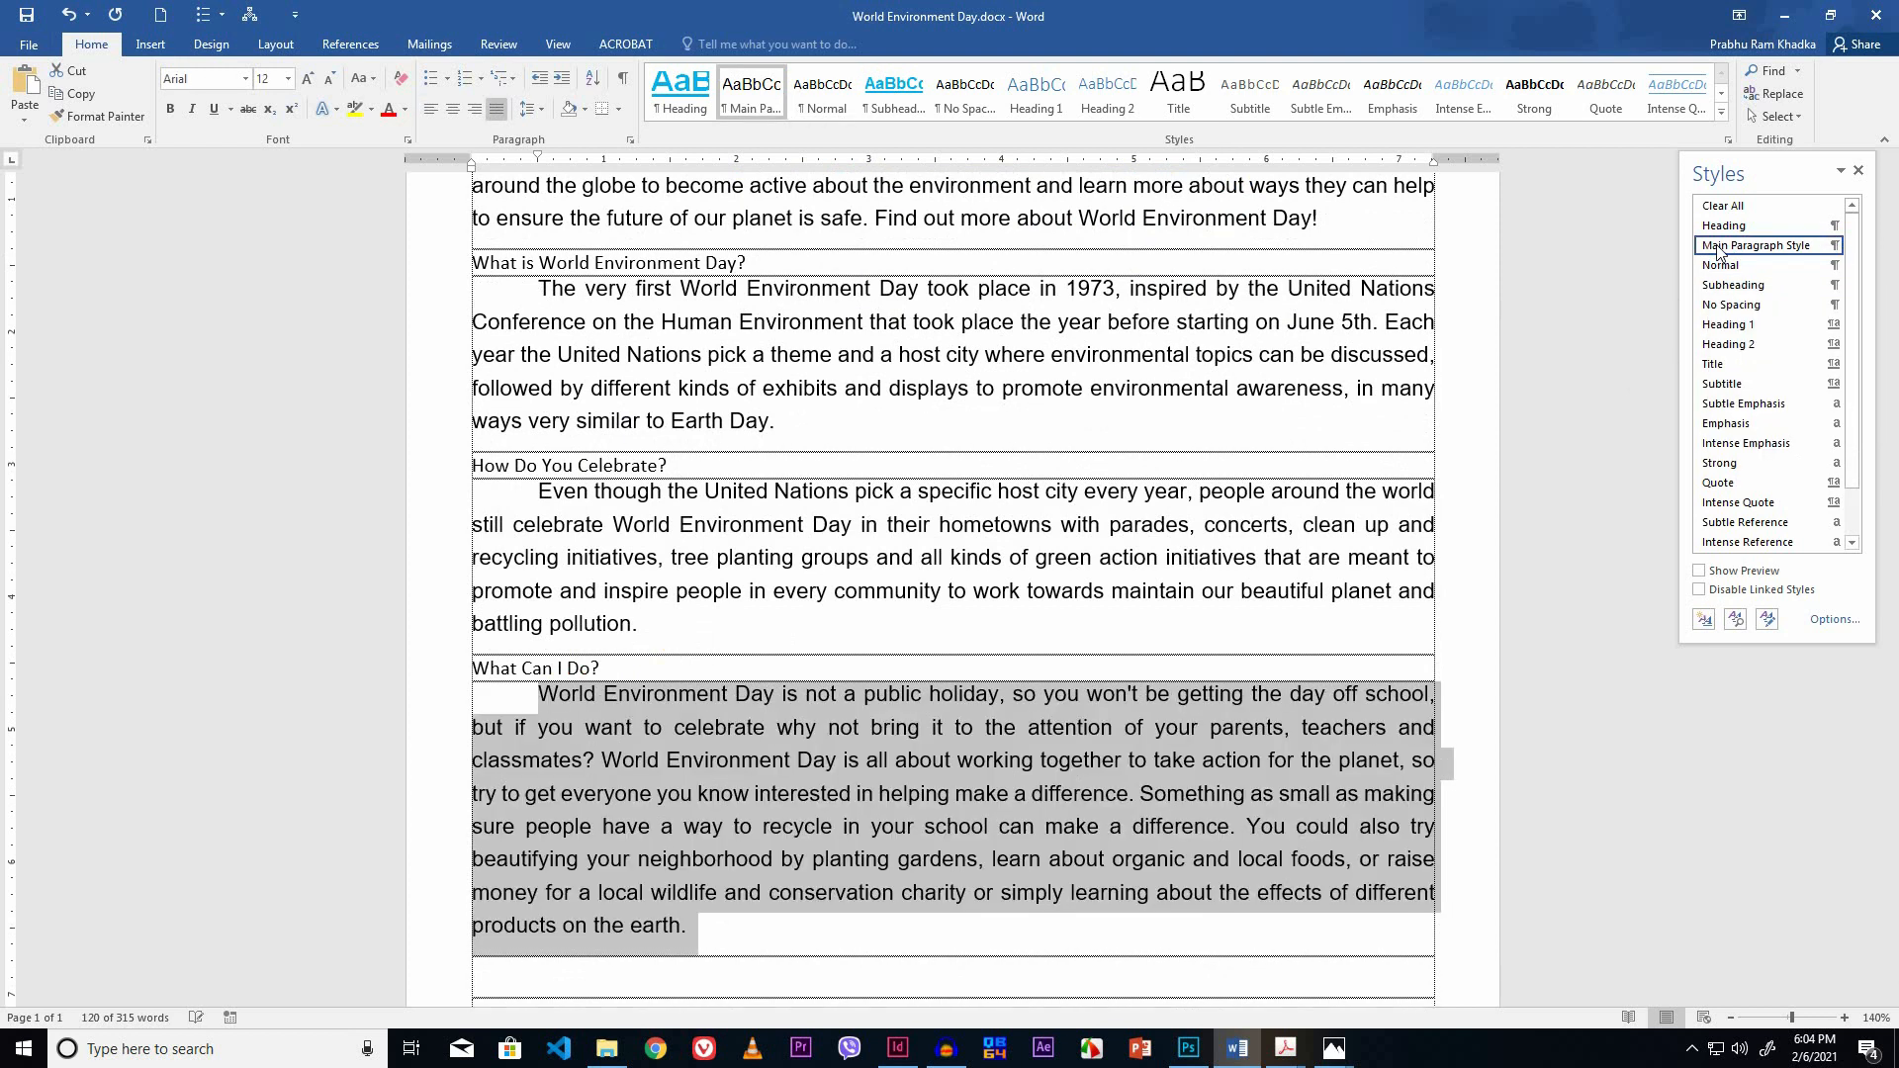
Apply the Subheading style to "What is World Environment Day?", "How Do You Celebrate?" and "What Can I Do?"
scroll(896, 559, "up", 3)
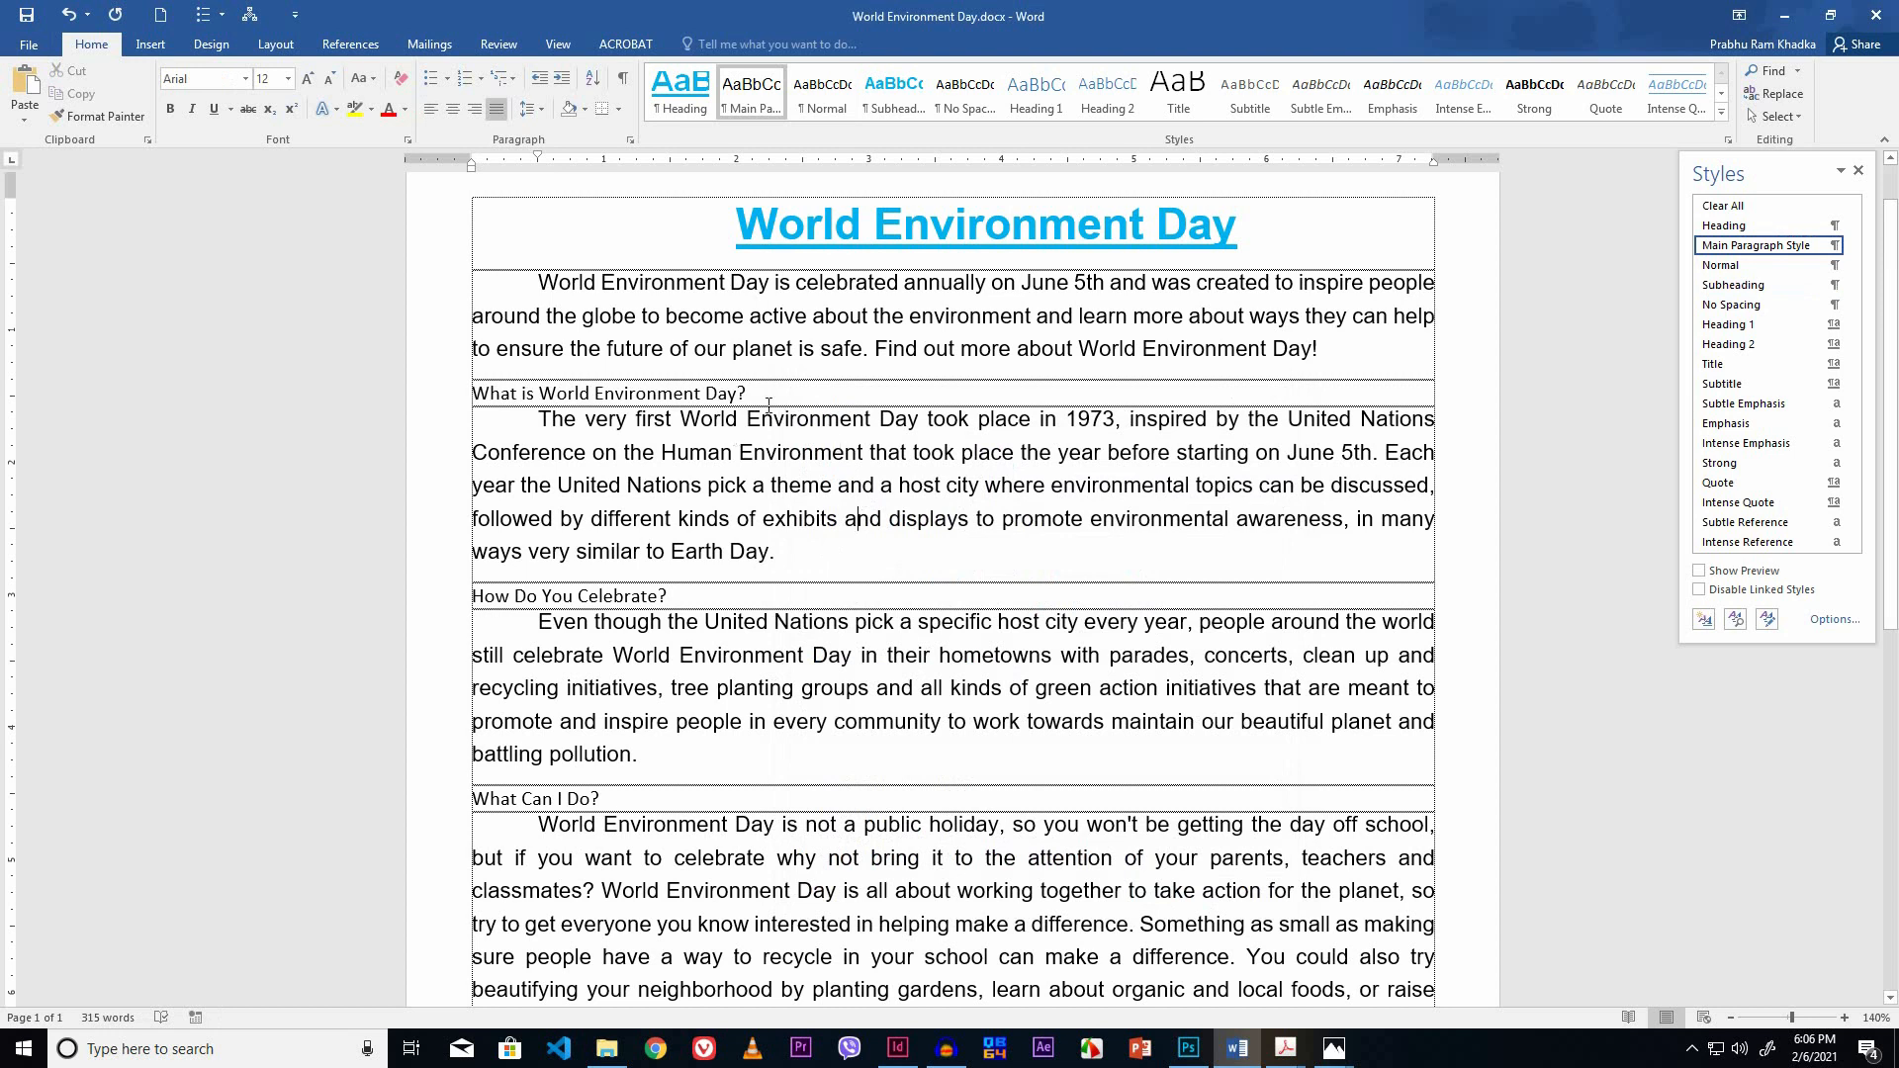
left_click_drag(770, 390, 516, 393)
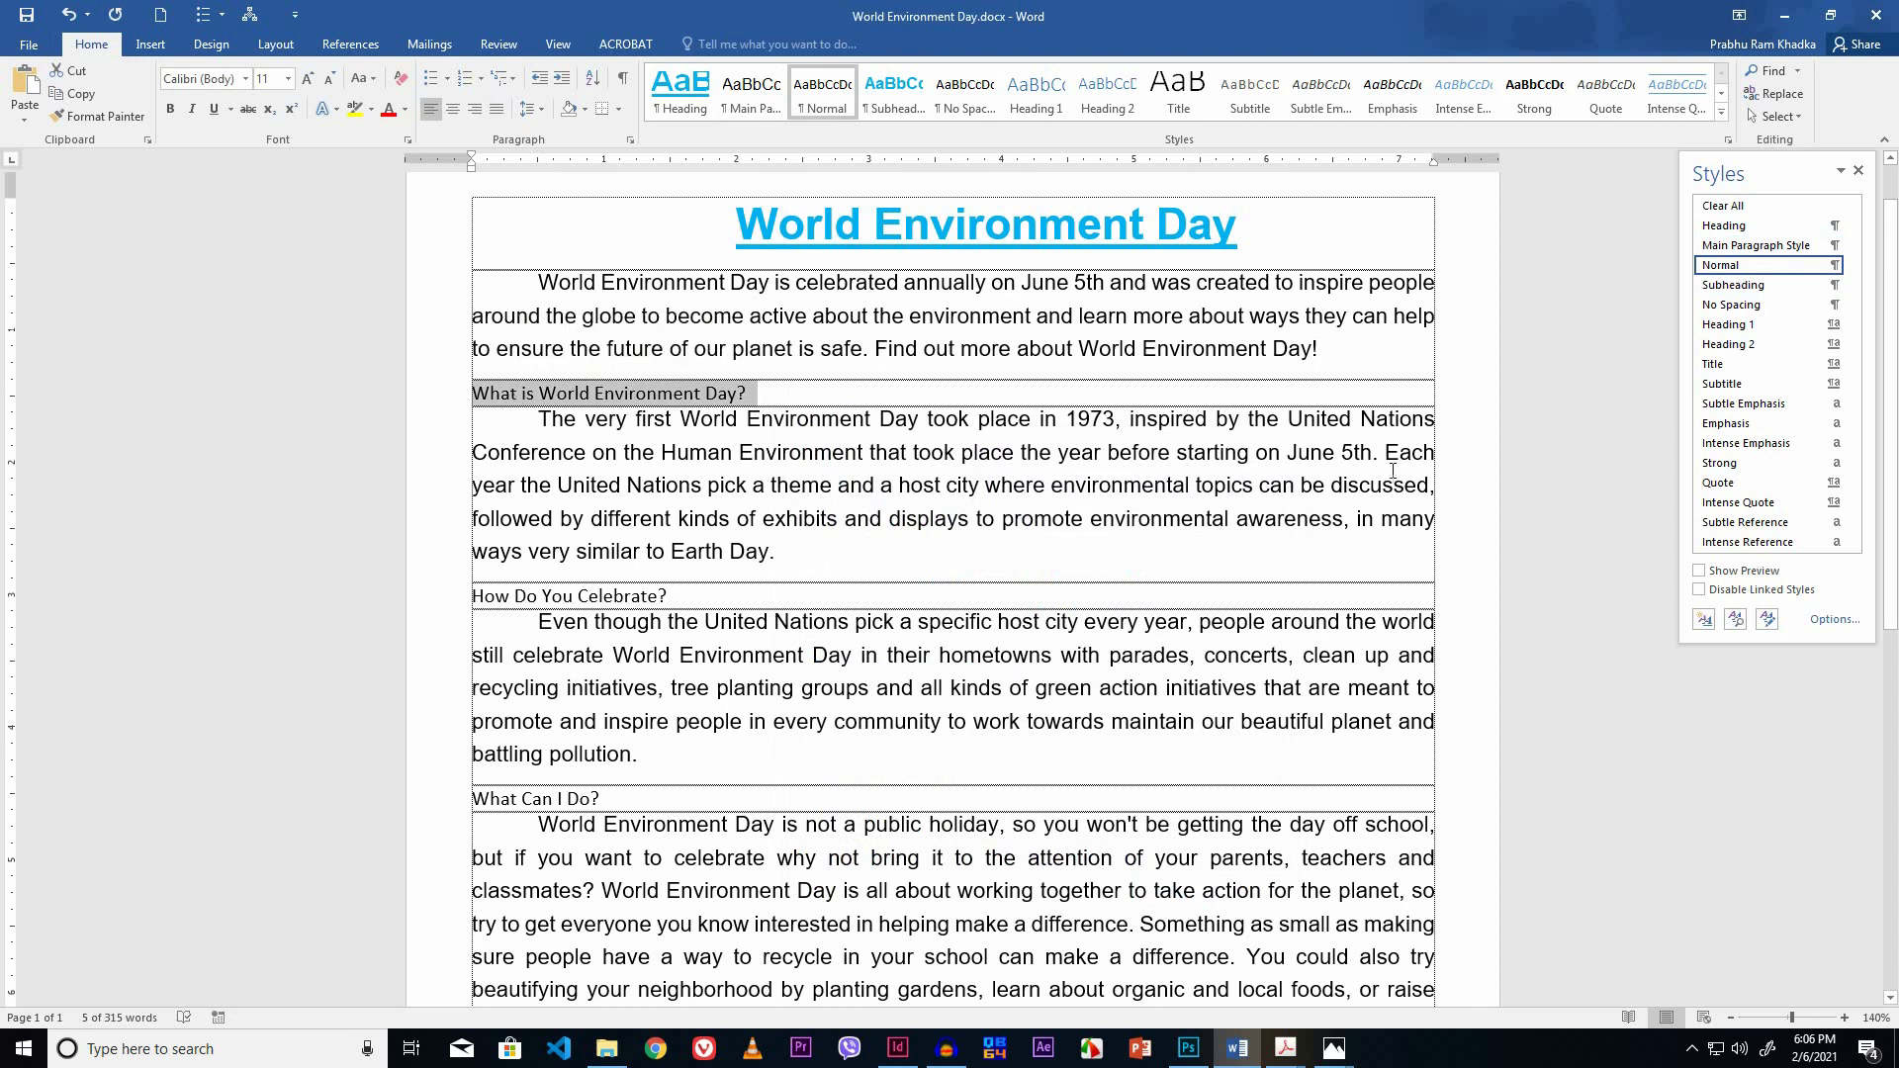
left_click(1719, 286)
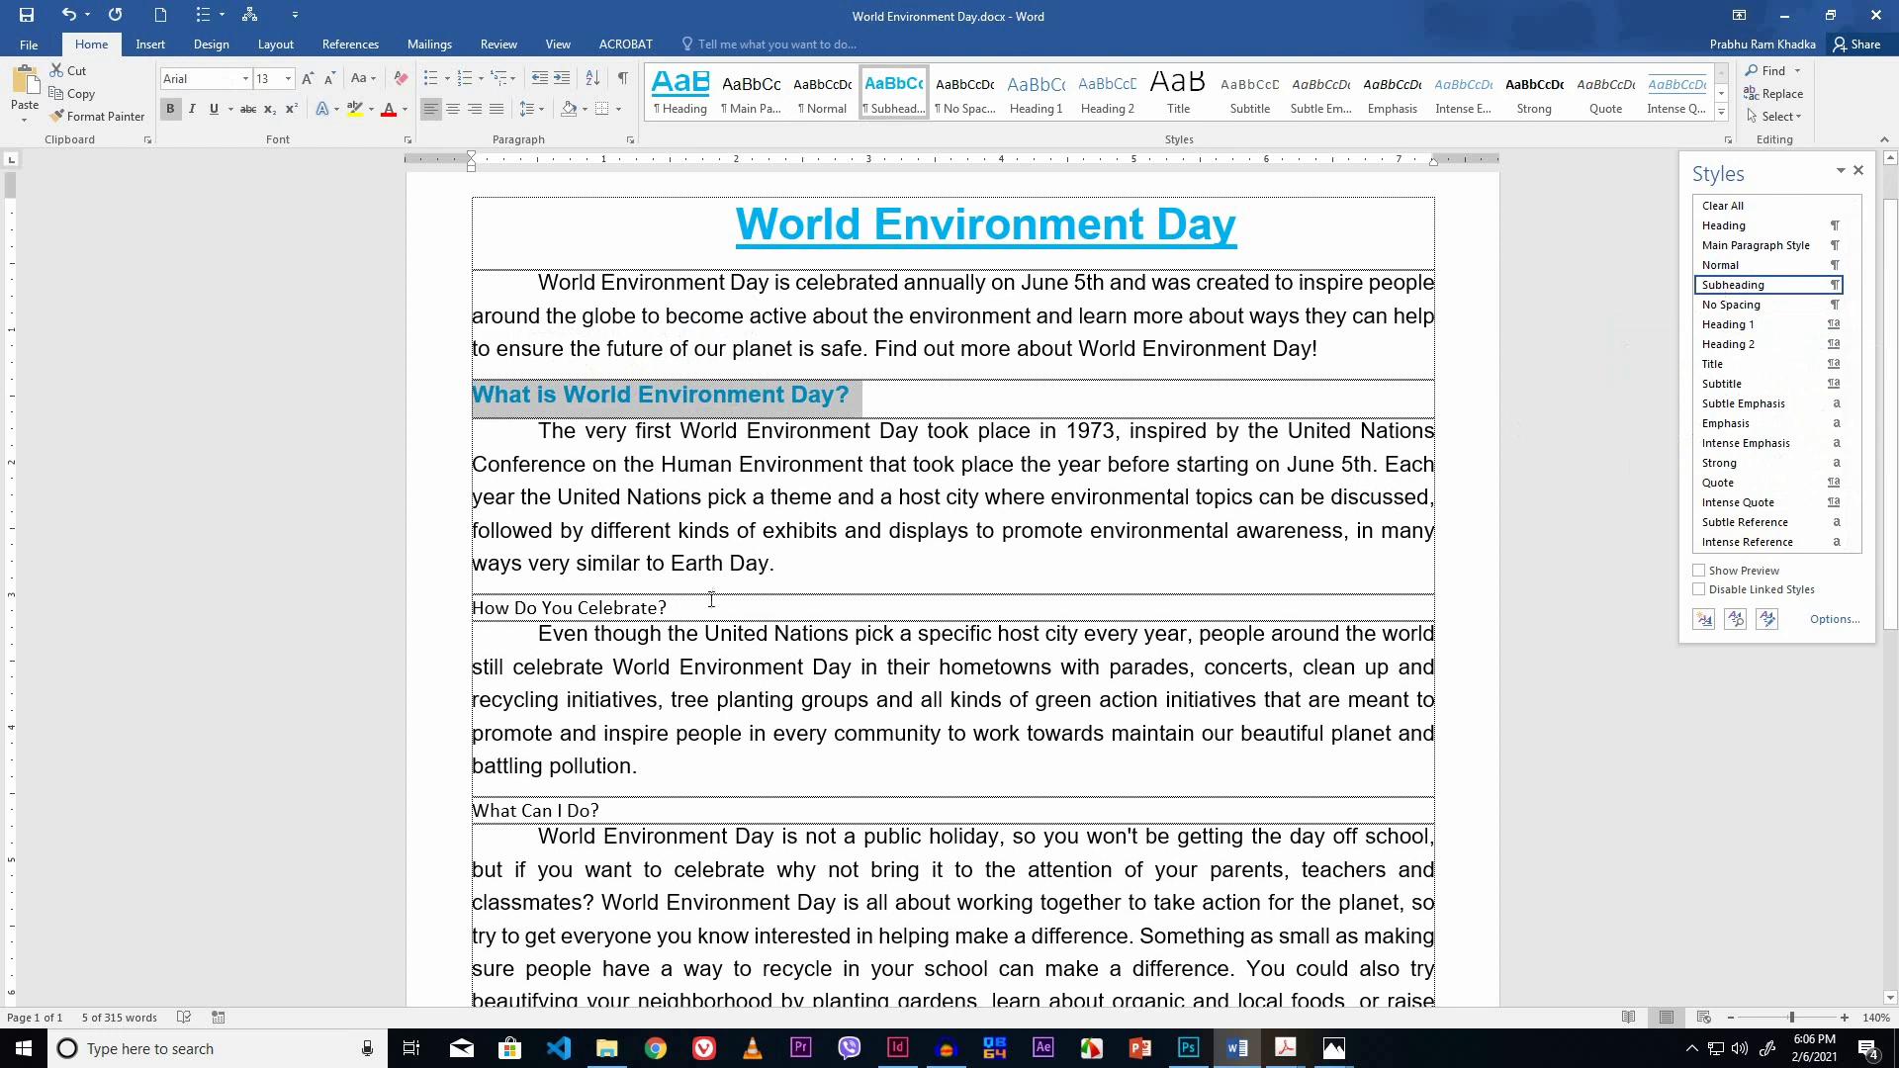
left_click_drag(695, 608, 473, 607)
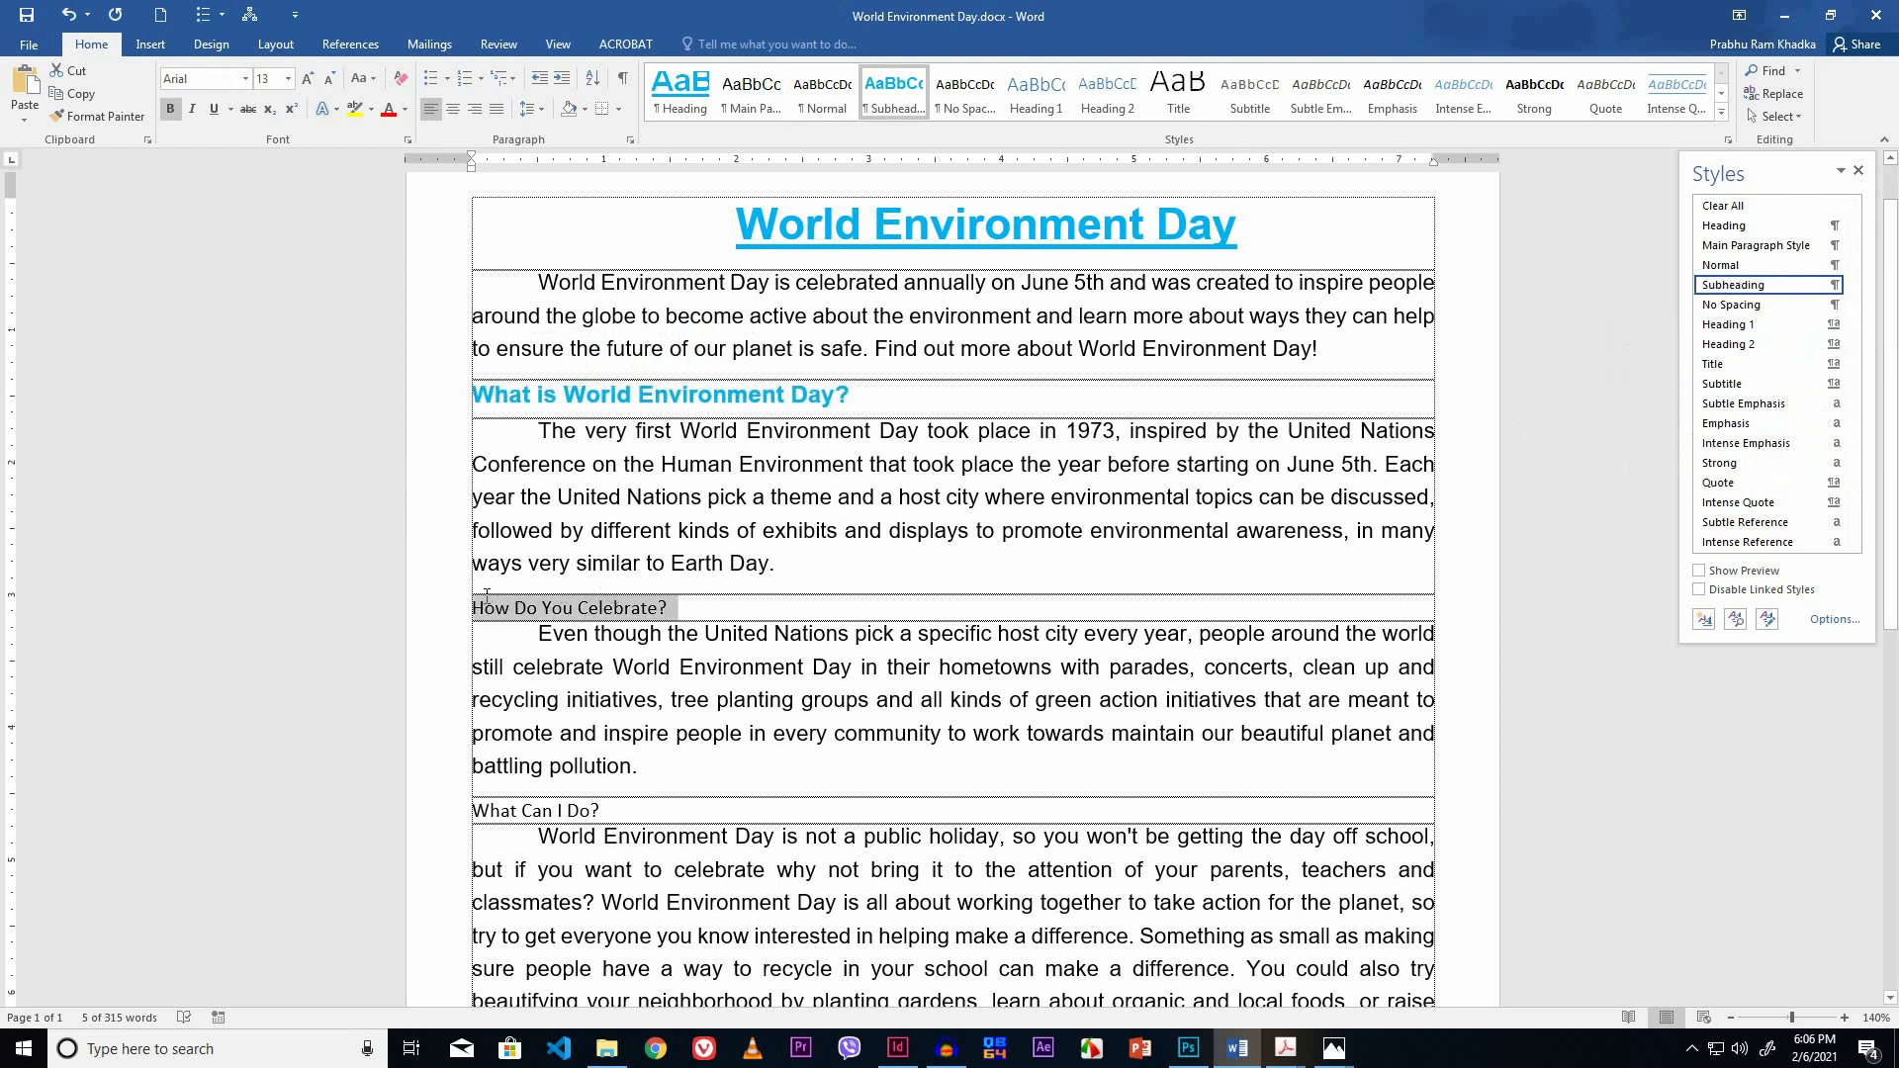
left_click(1730, 285)
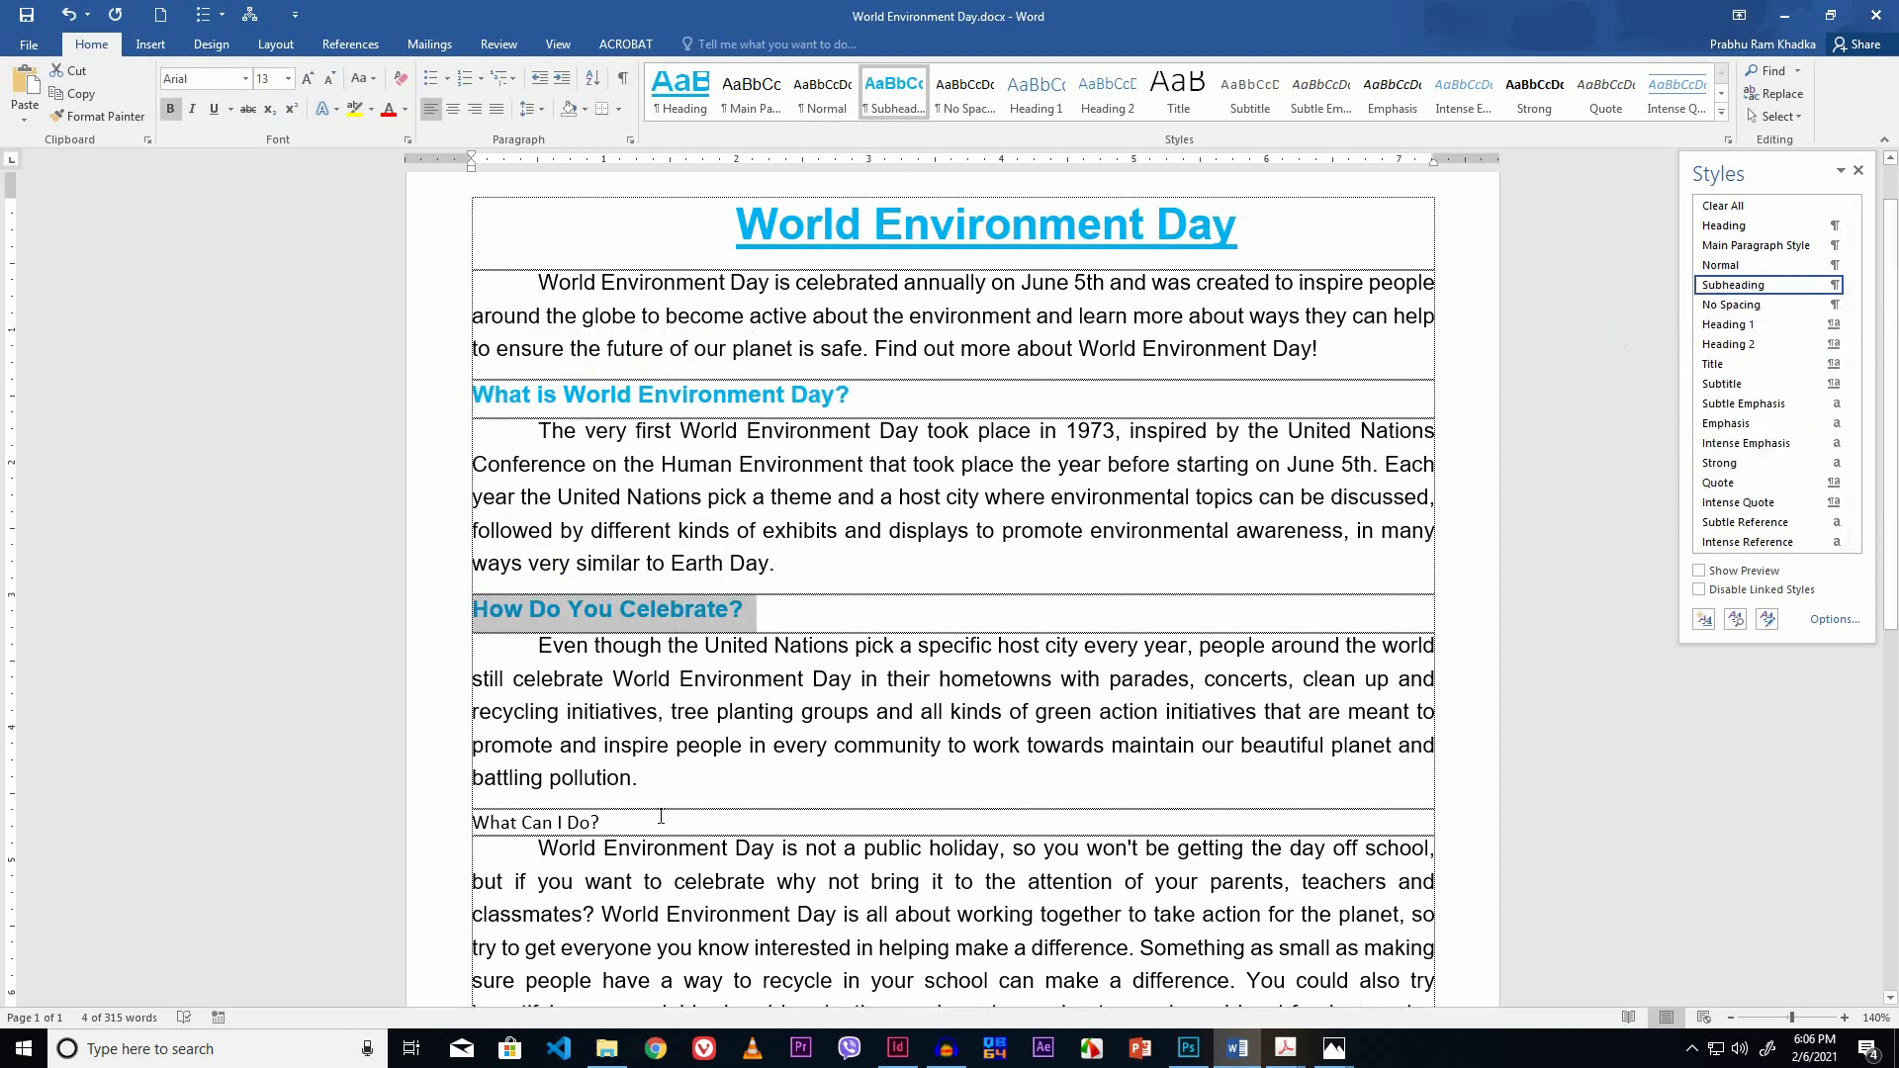
left_click_drag(621, 821, 473, 823)
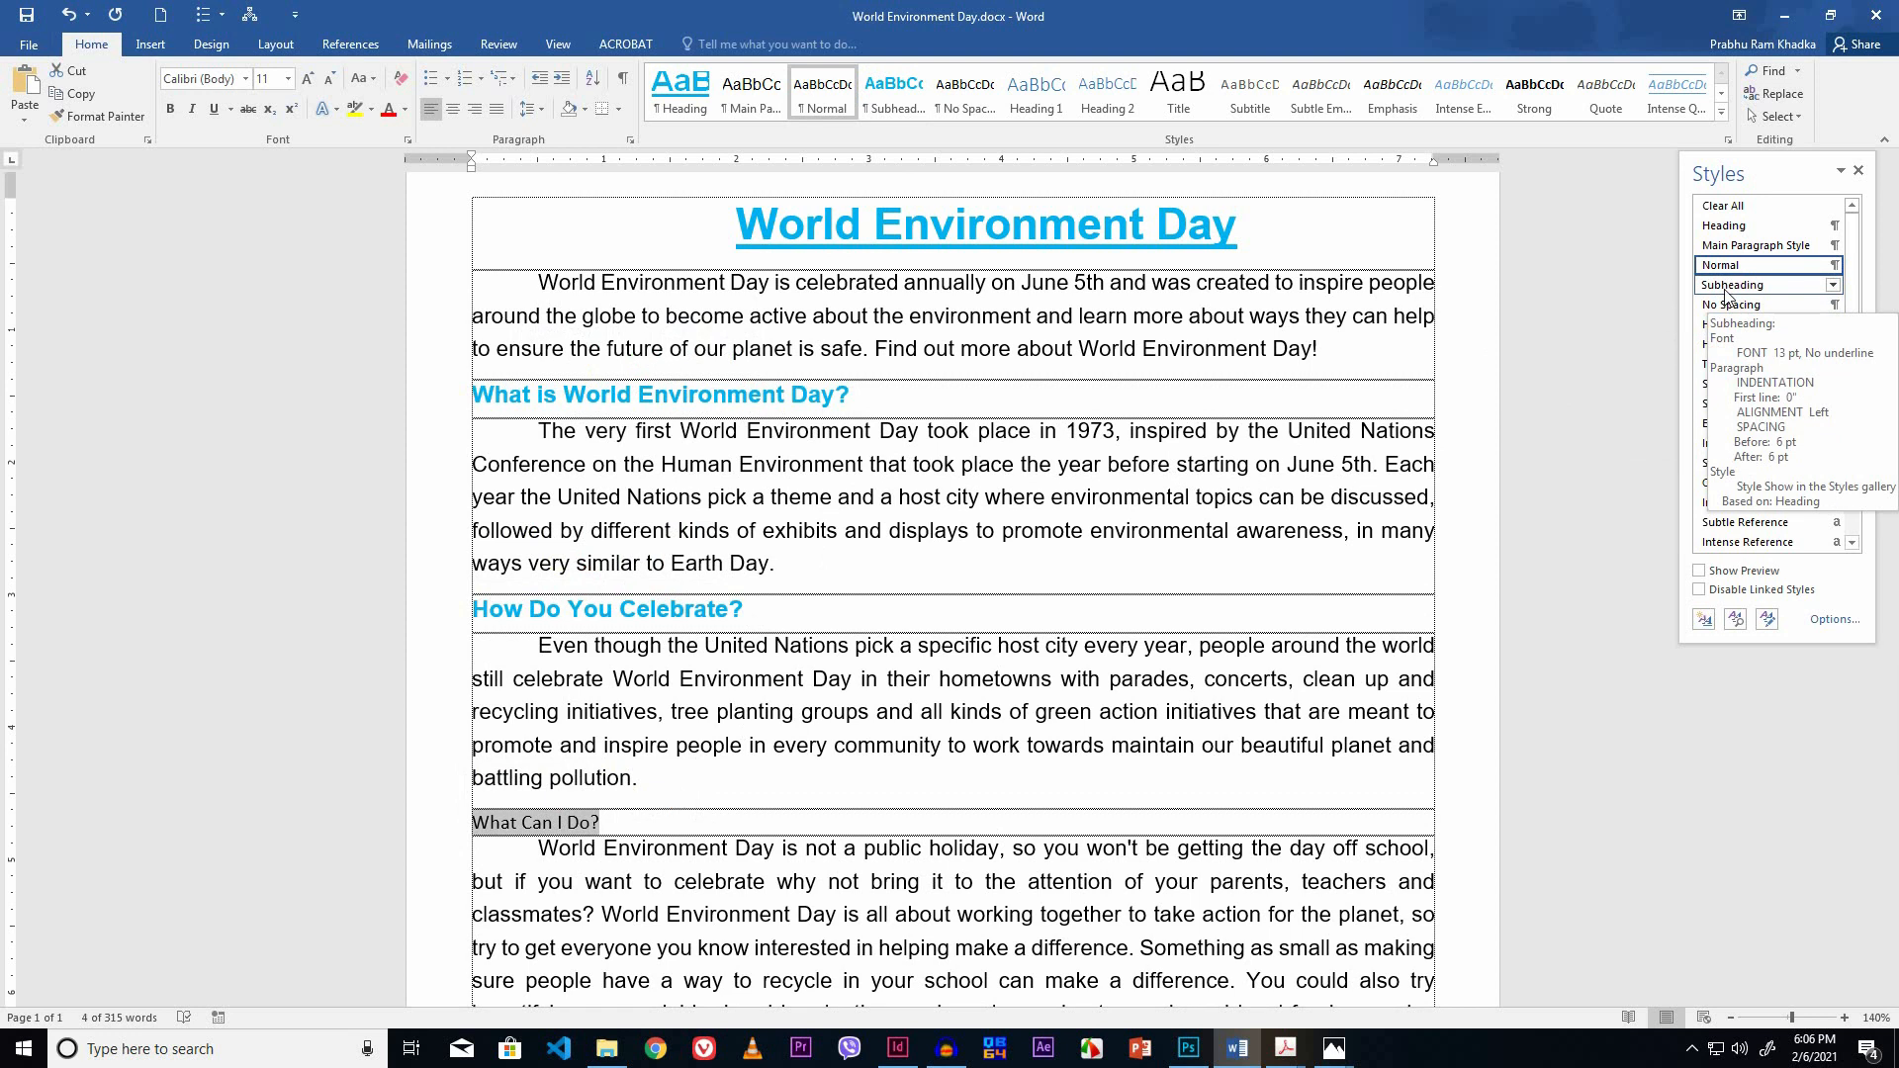
left_click(1729, 285)
scroll(833, 580, "down", 4)
scroll(832, 581, "up", 4)
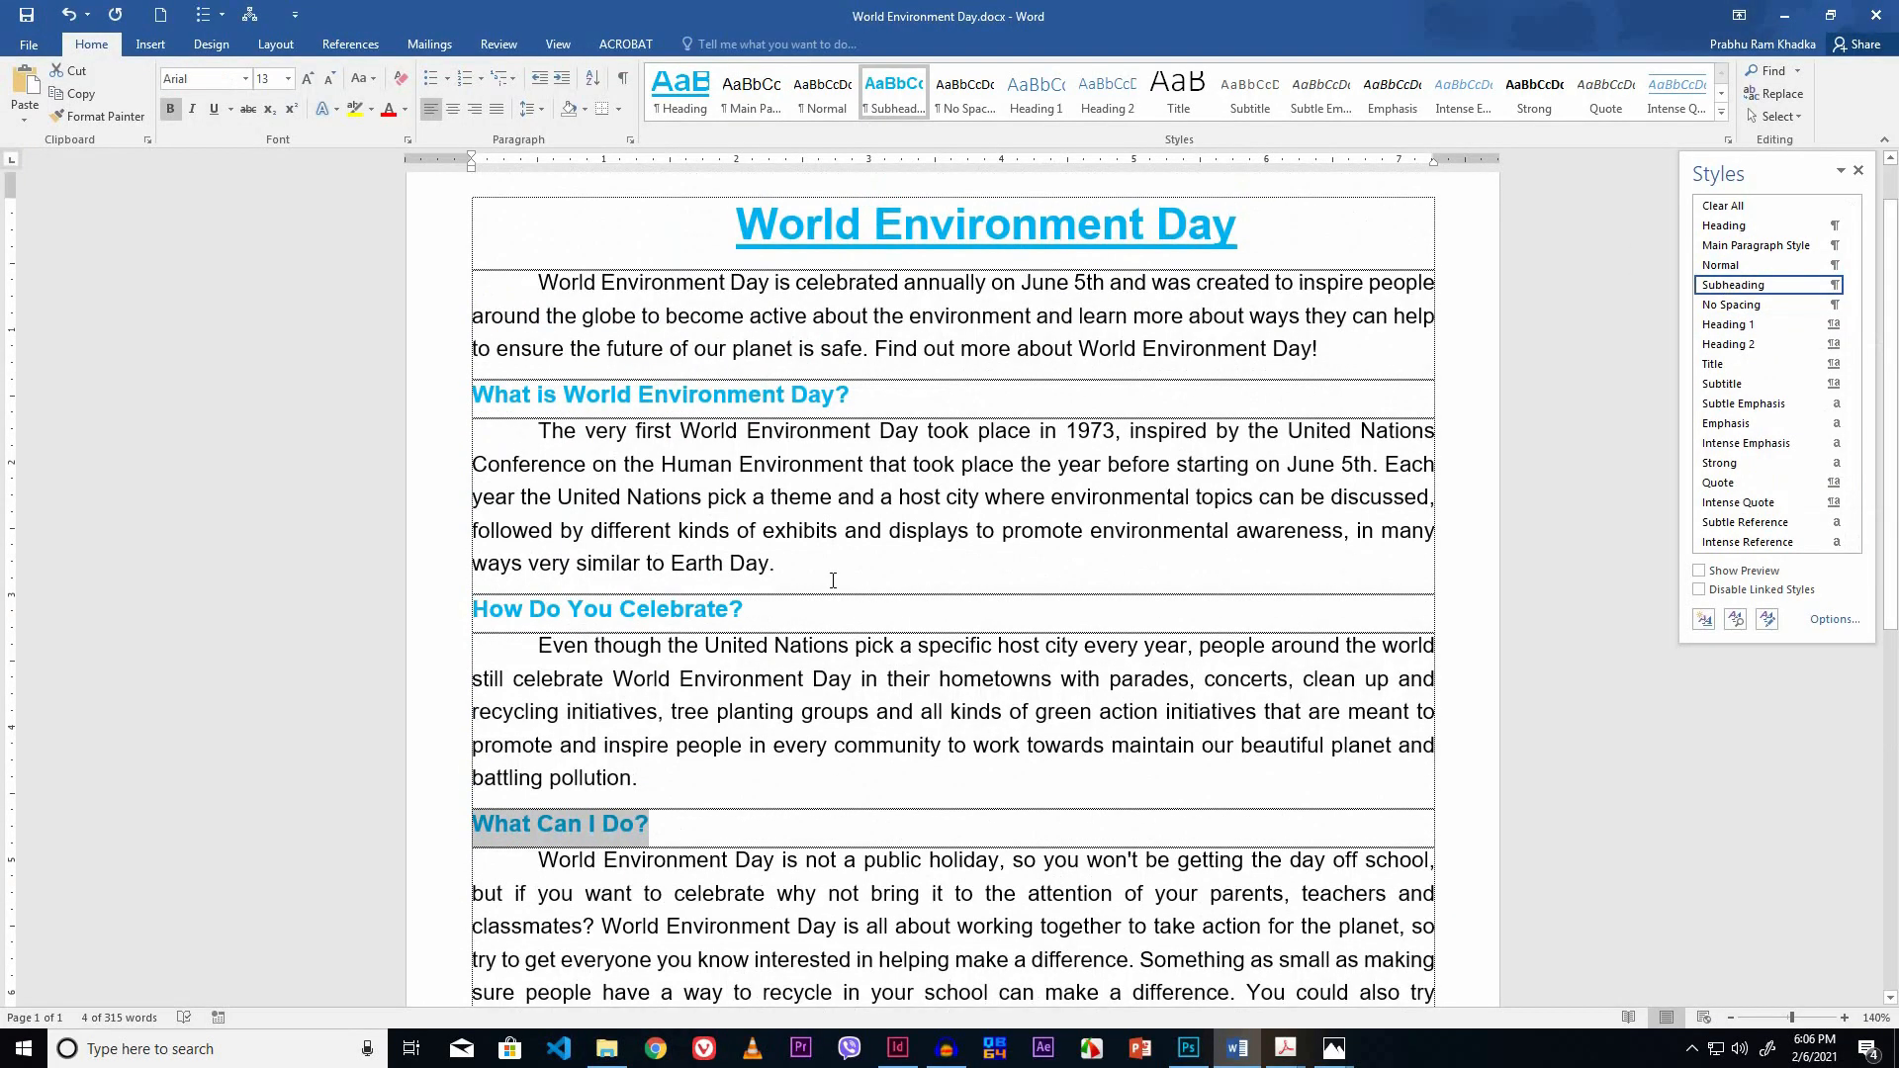
scroll(833, 580, "down", 2)
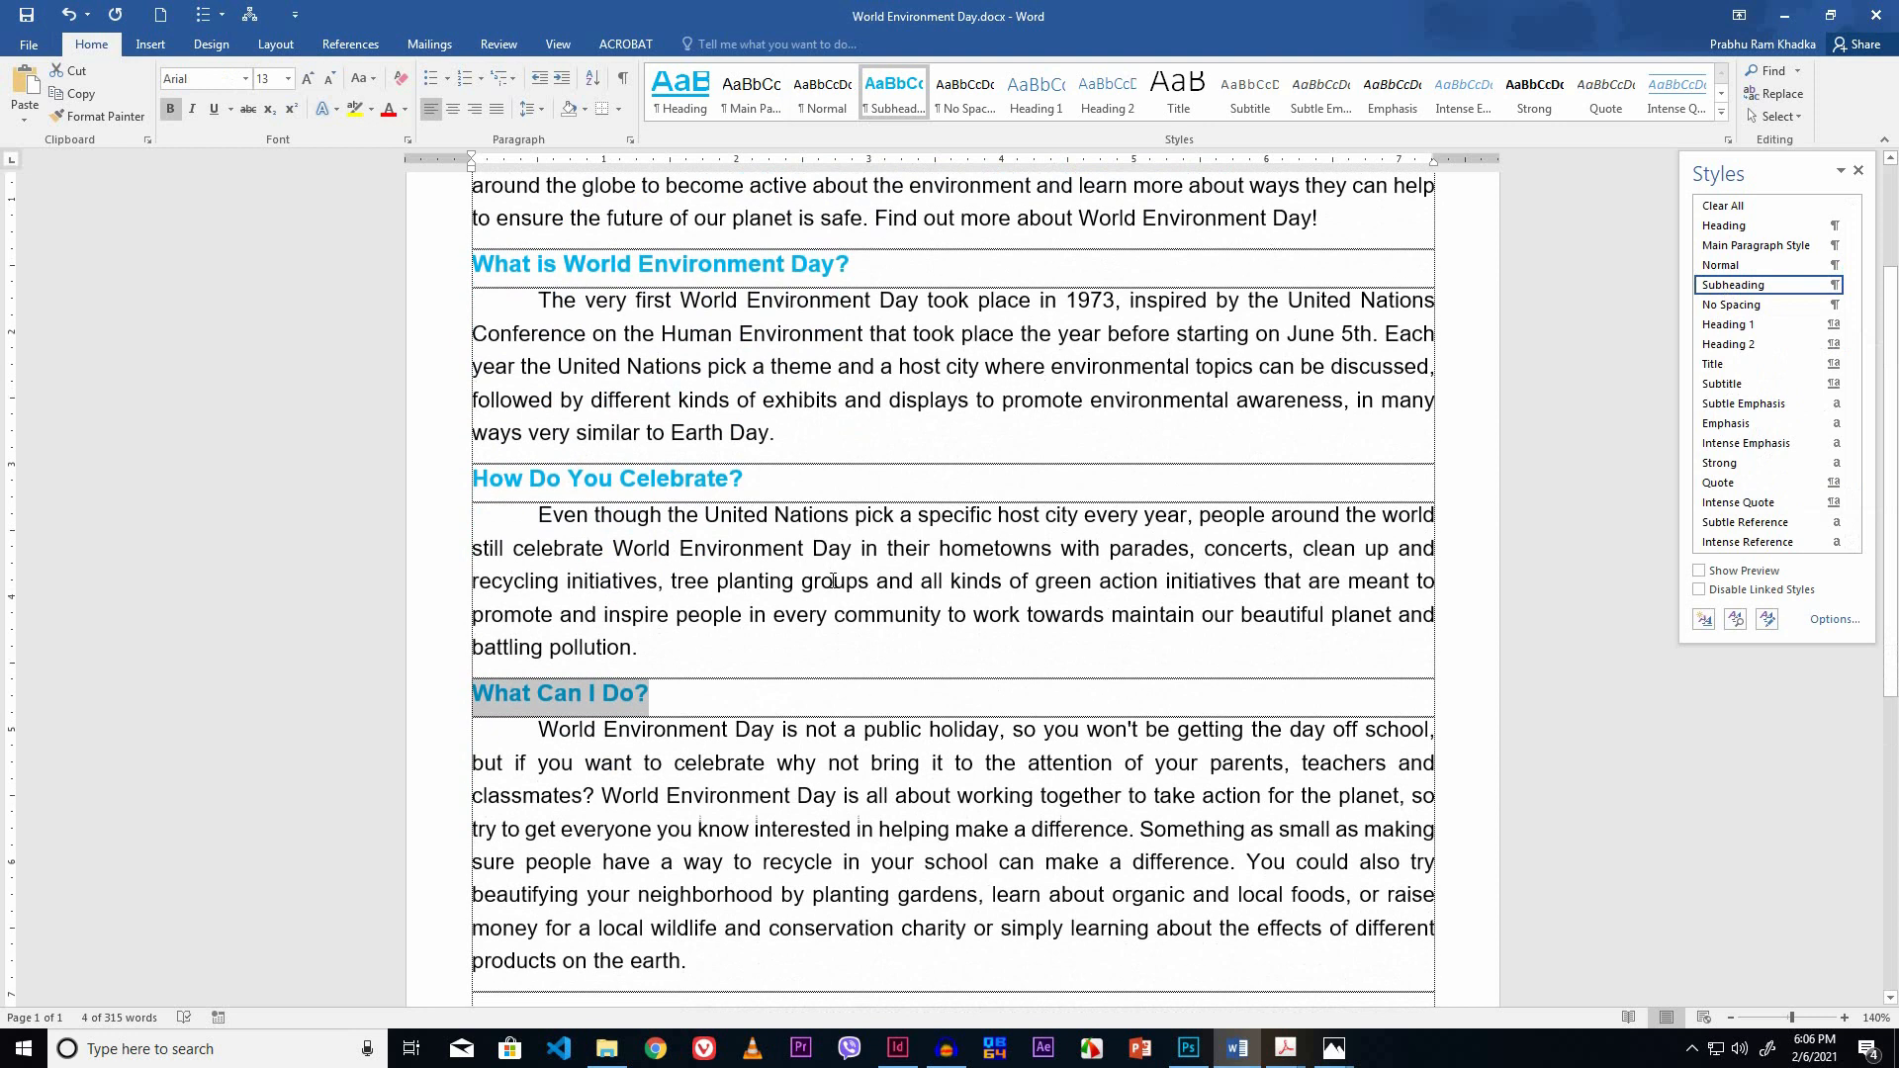